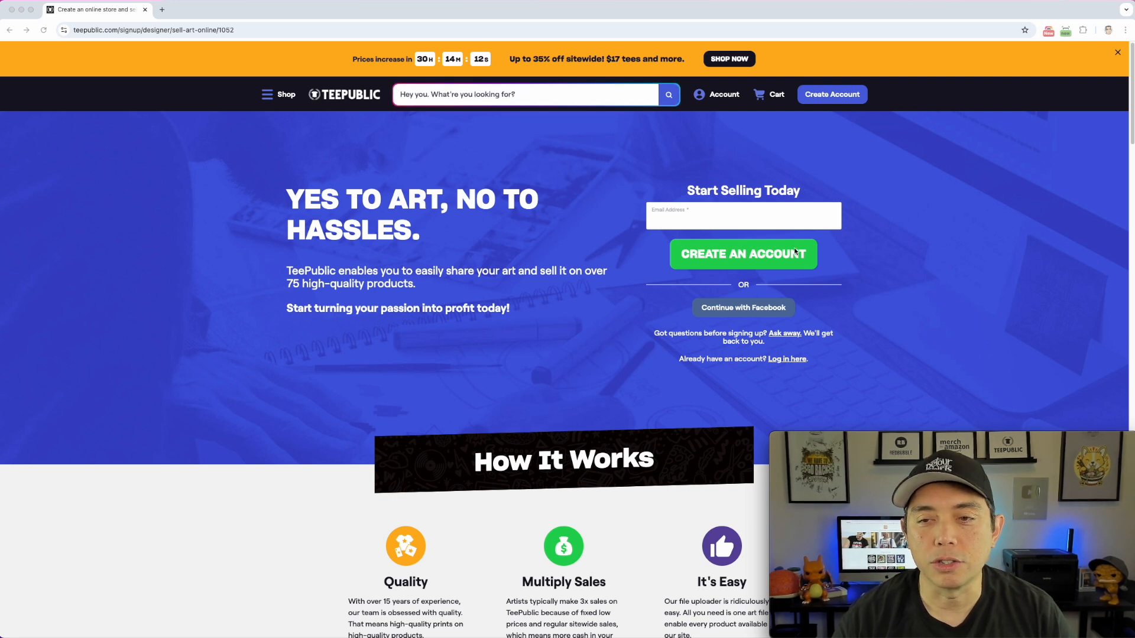
- Review TeePublic's designer sign-up page, including how it works, product types, artist earnings and the three store setup steps
scroll(591, 354, "down", 5)
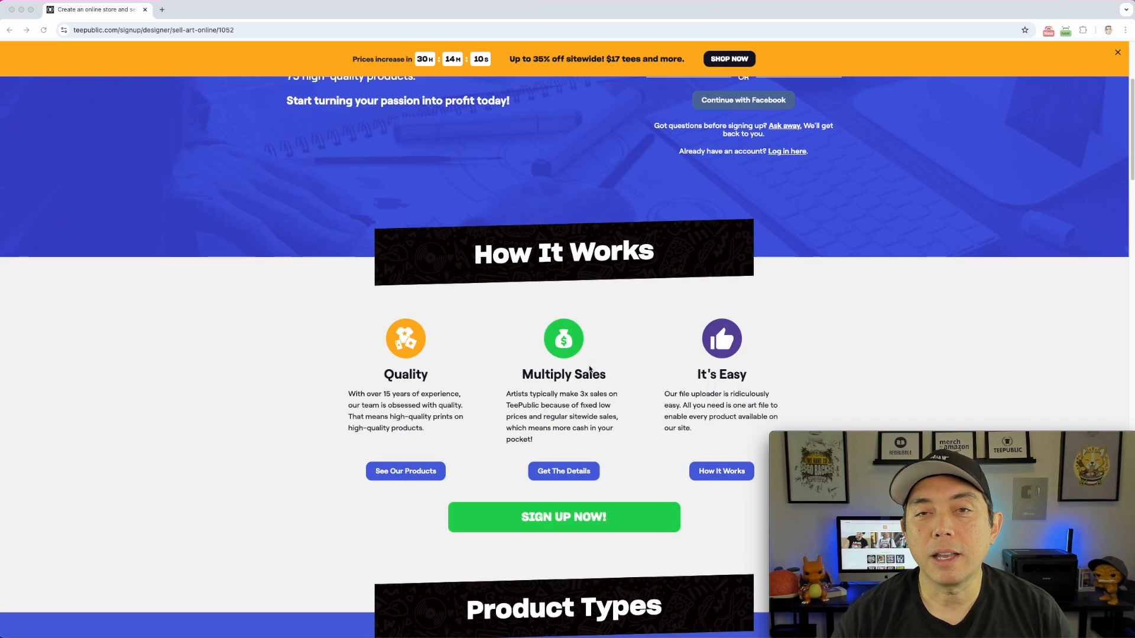
scroll(589, 370, "down", 3)
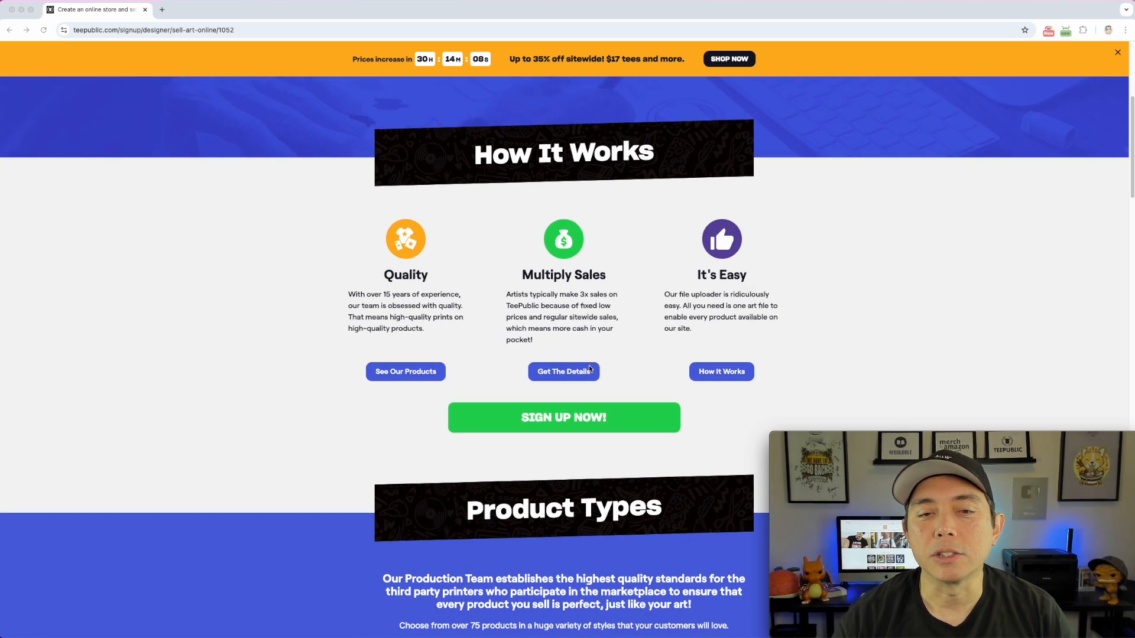
scroll(588, 368, "up", 5)
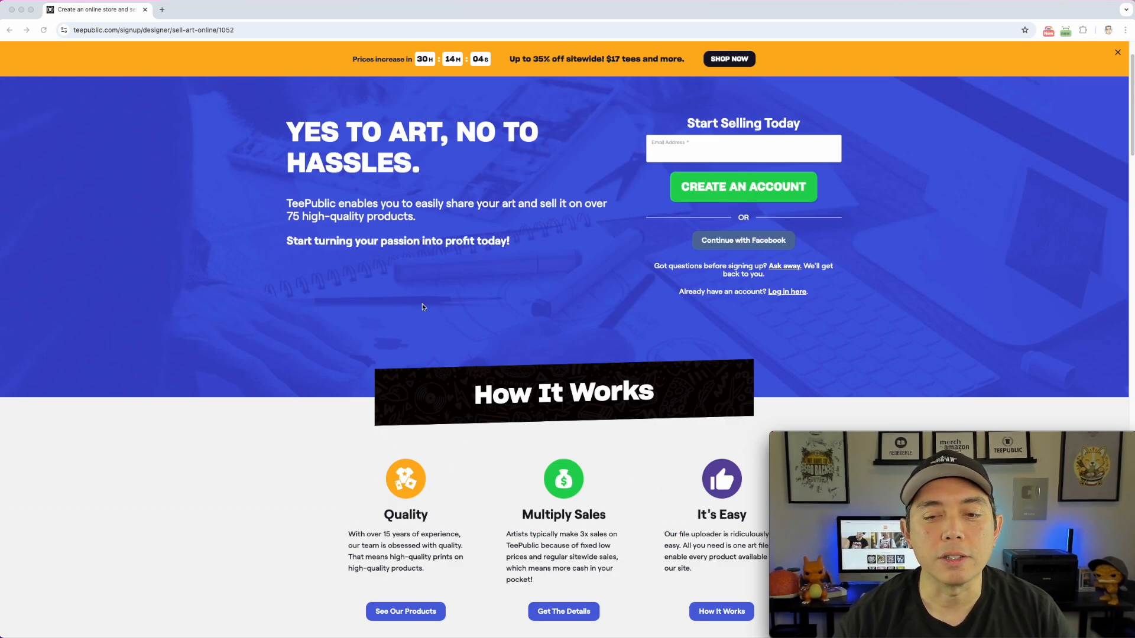
scroll(660, 287, "down", 7)
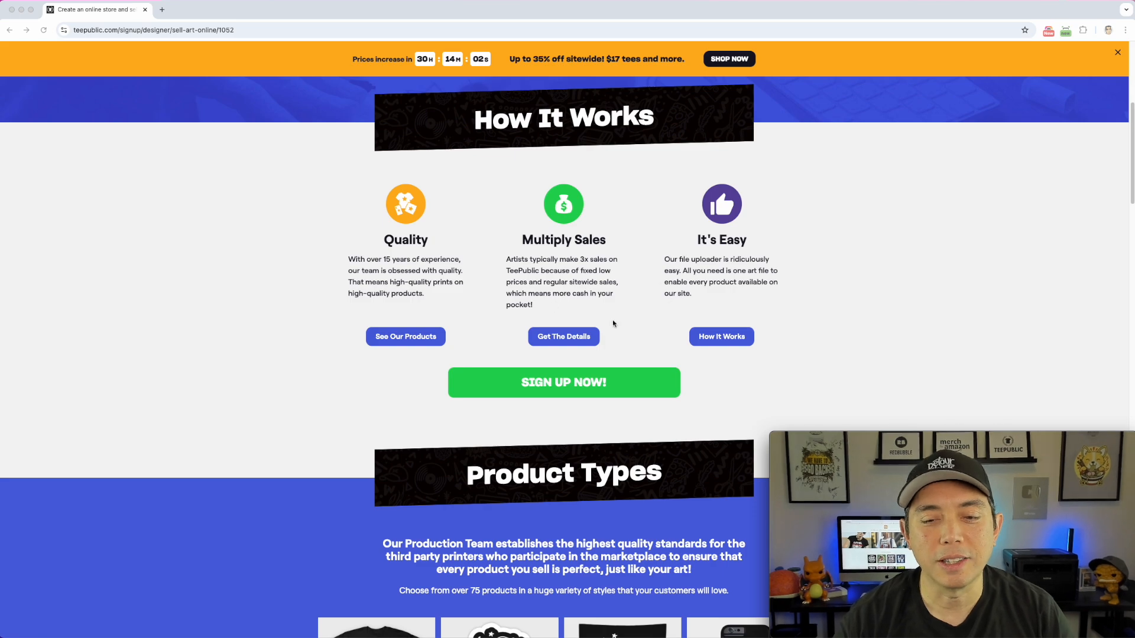
scroll(605, 338, "down", 11)
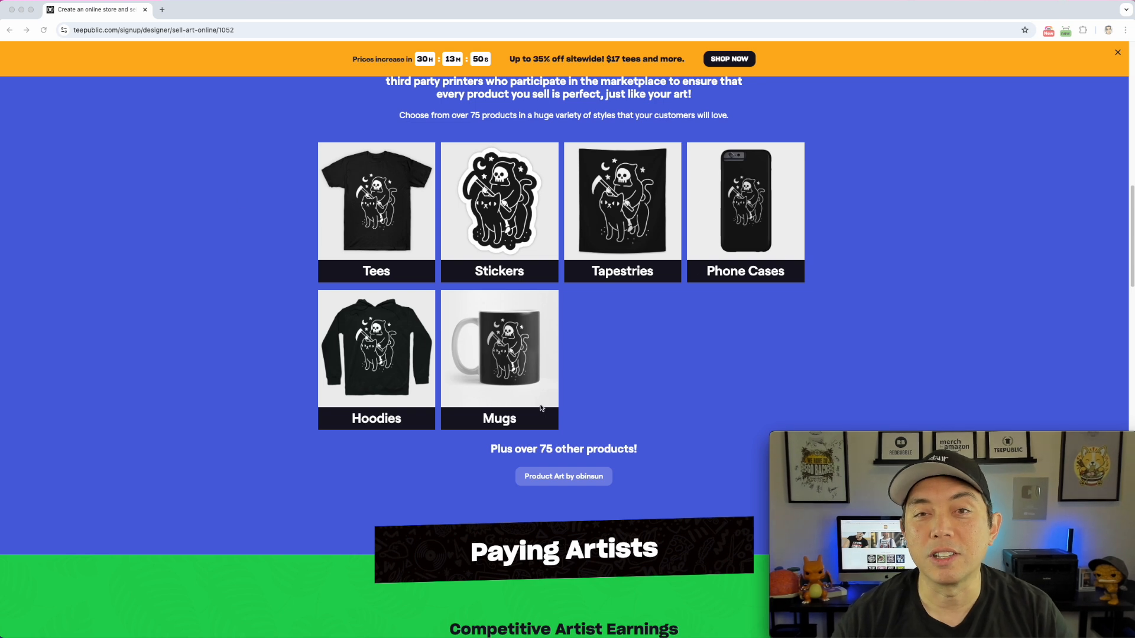
scroll(529, 392, "down", 7)
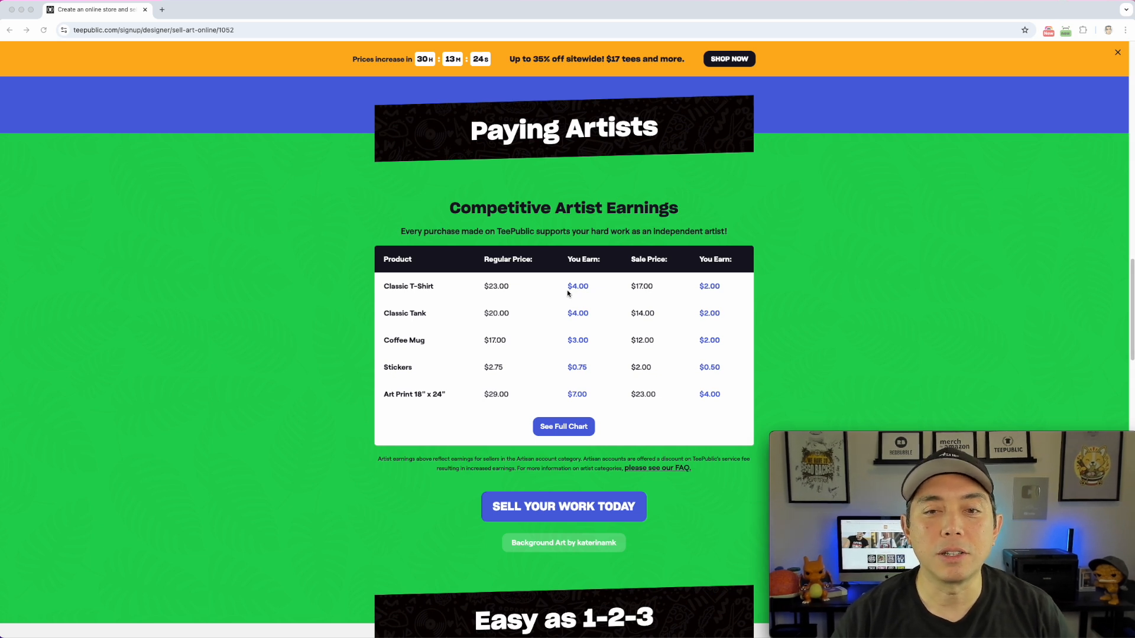
scroll(460, 461, "down", 4)
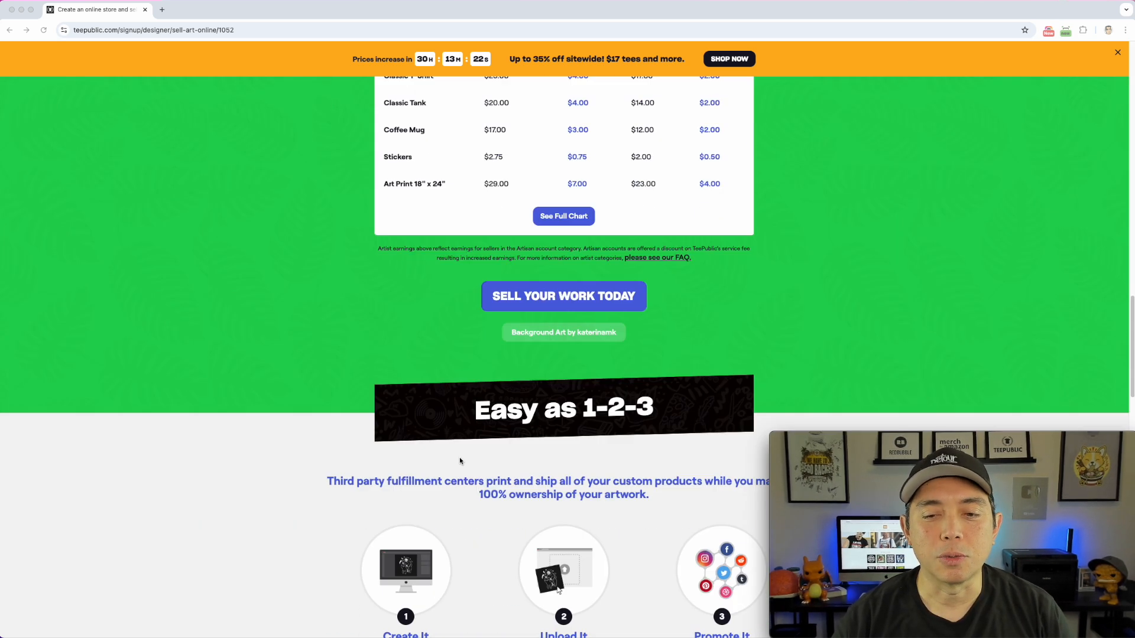
scroll(460, 461, "down", 5)
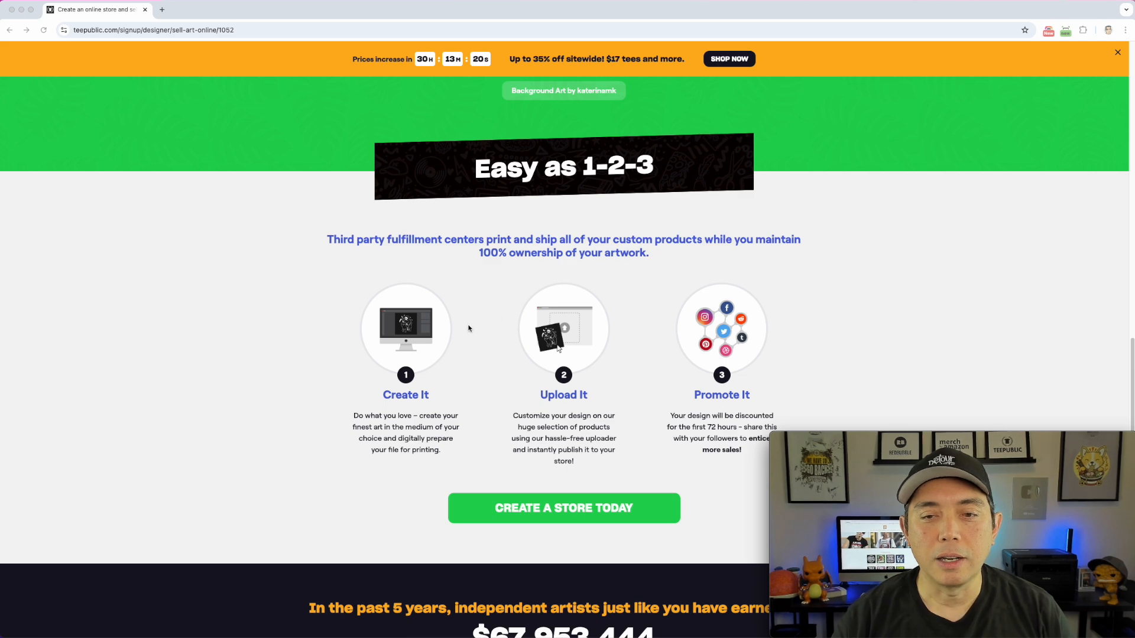
scroll(469, 329, "down", 5)
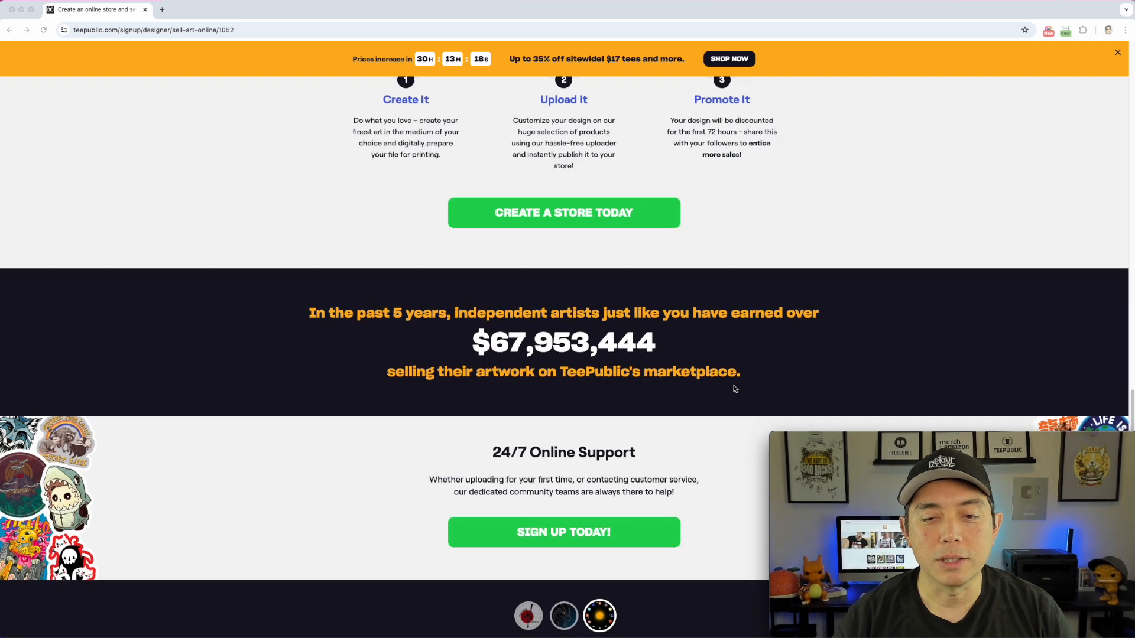
scroll(734, 388, "up", 20)
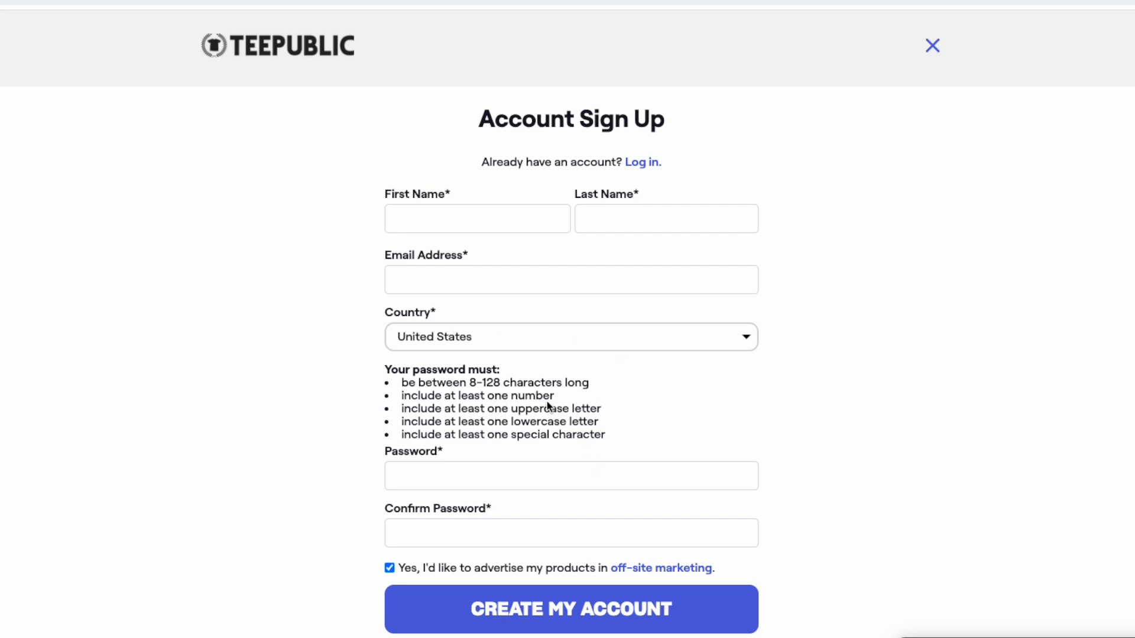
- Fill in the account sign-up form's first name, last name and e-mail address fields, with United States as the country
left_click(417, 217)
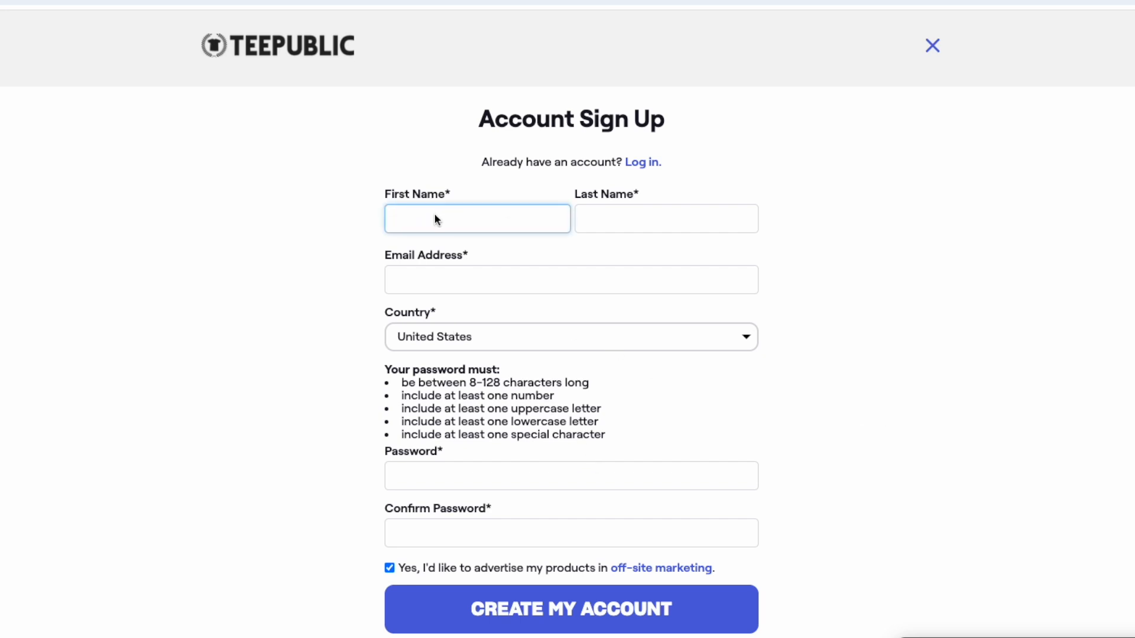
left_click(662, 229)
left_click(431, 279)
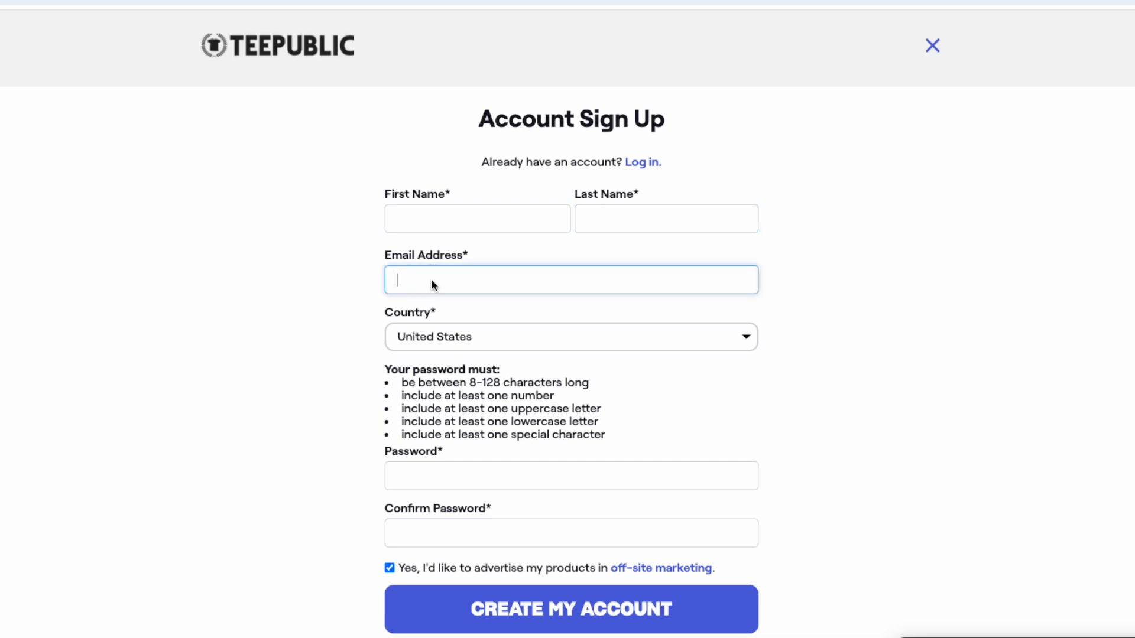
left_click(478, 336)
left_click(478, 333)
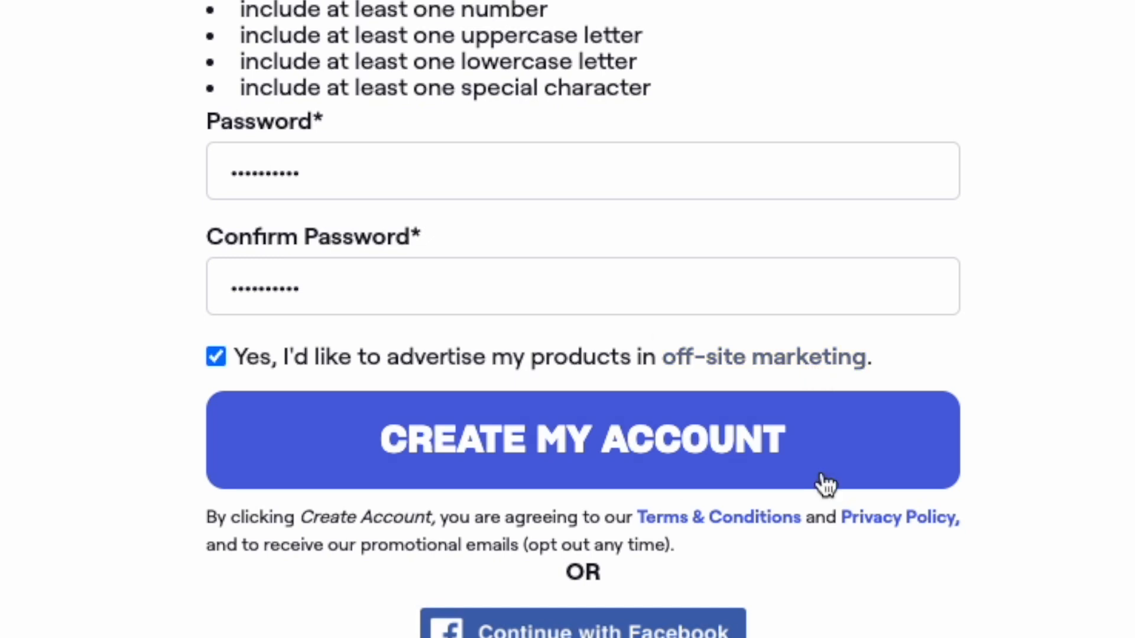
- Open the off-site marketing help article and read how it works and where products can be advertised
left_click(746, 359)
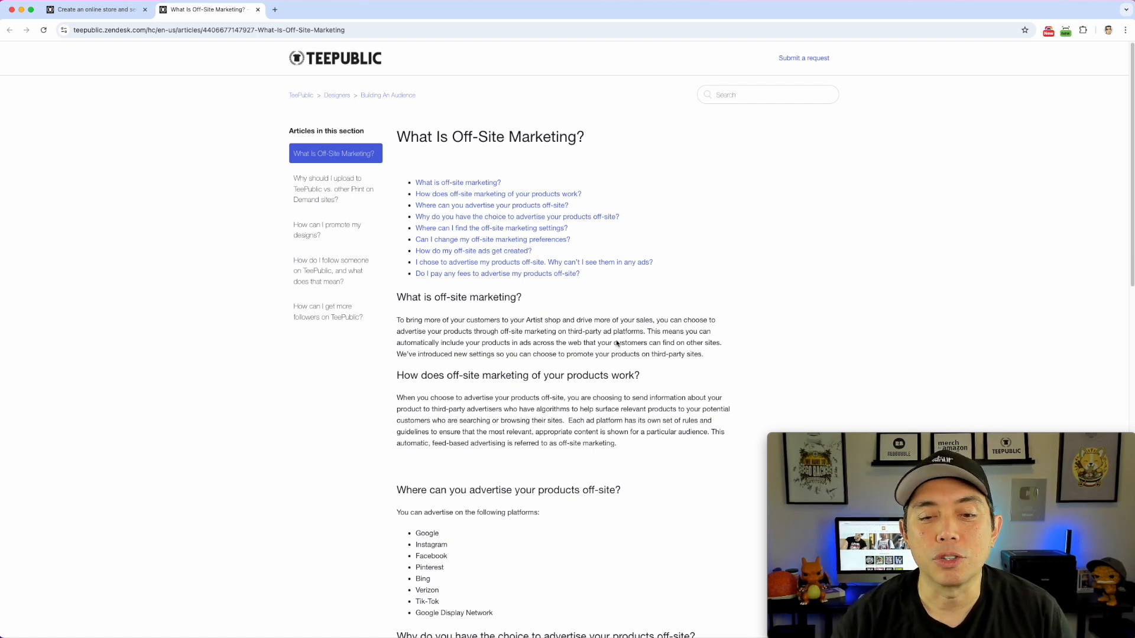
scroll(550, 436, "down", 3)
scroll(455, 485, "down", 1)
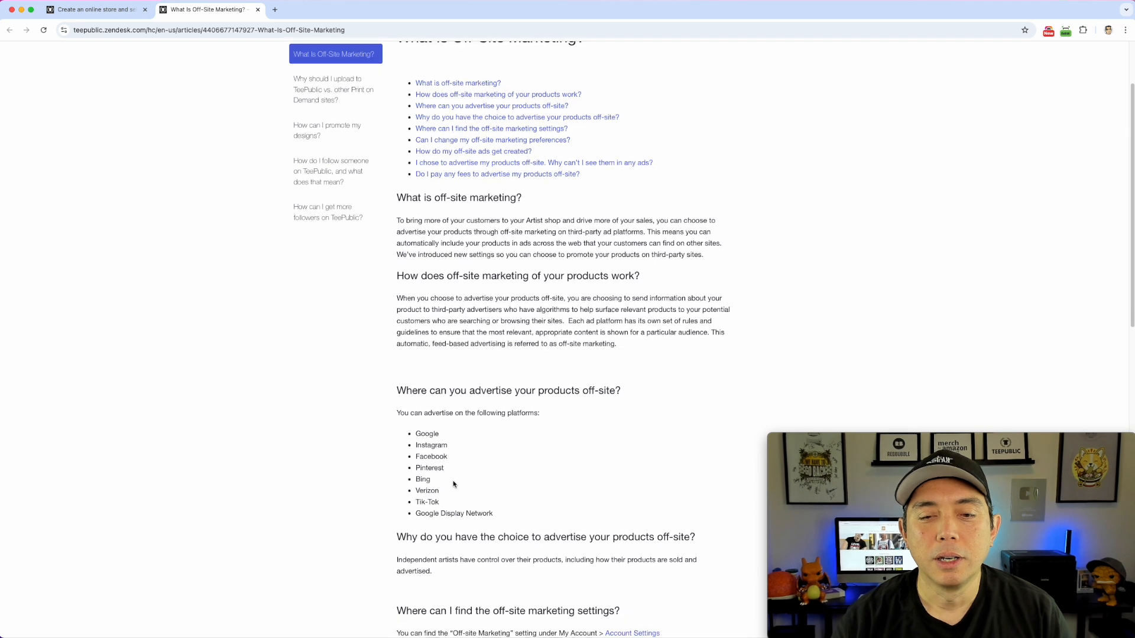
scroll(600, 503, "down", 4)
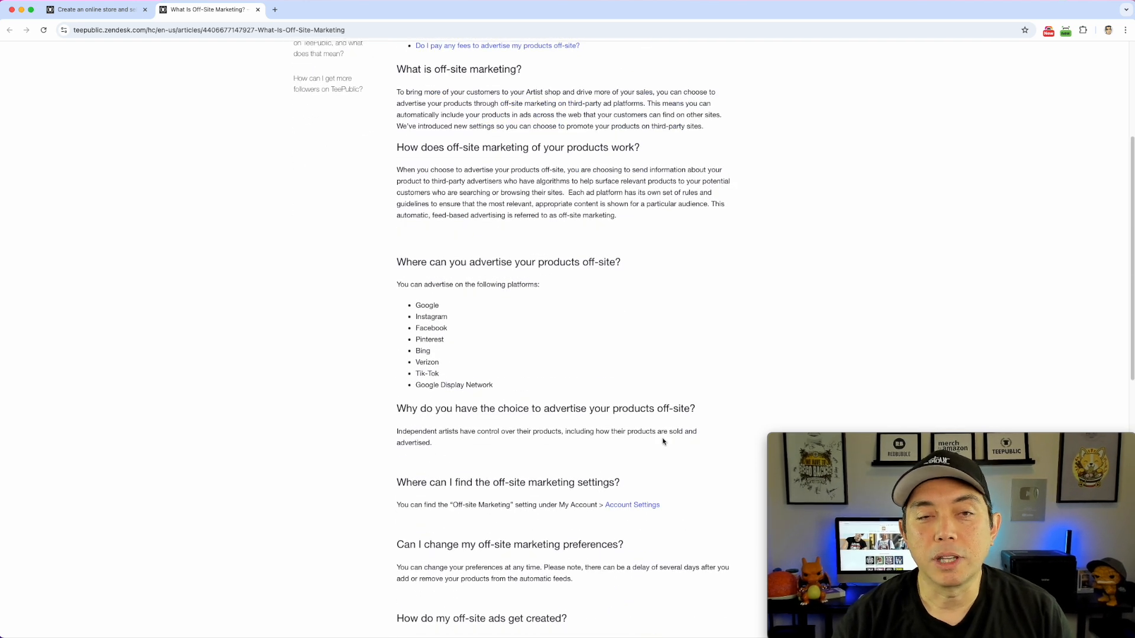
scroll(663, 442, "up", 6)
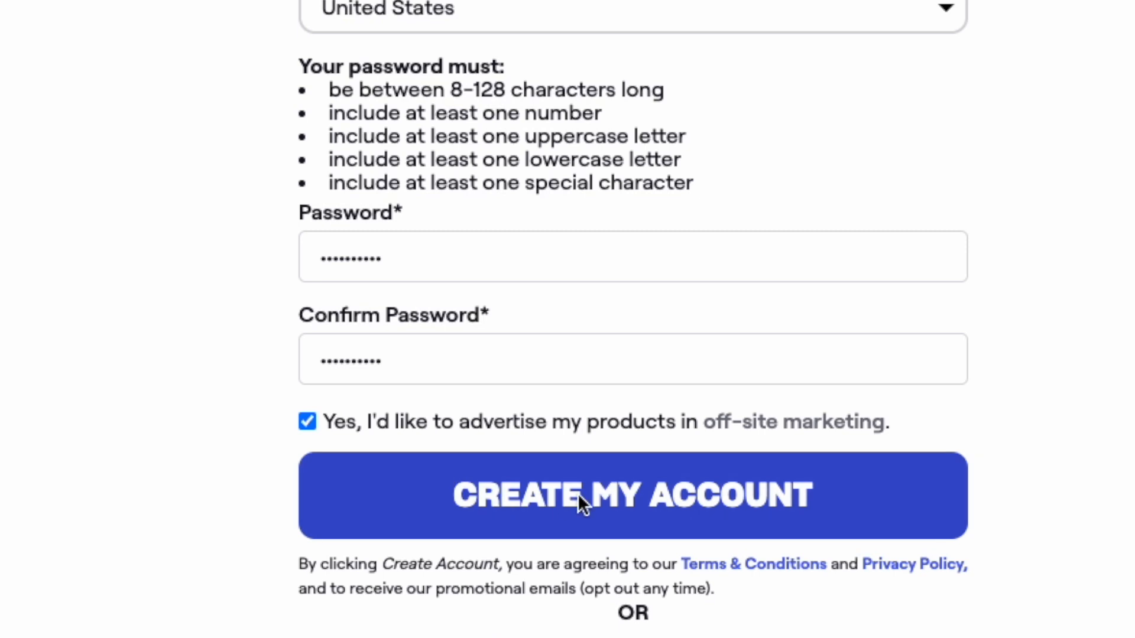
- Submit the sign-up form to create the account and activate its e-mail address from the confirmation message
left_click(665, 508)
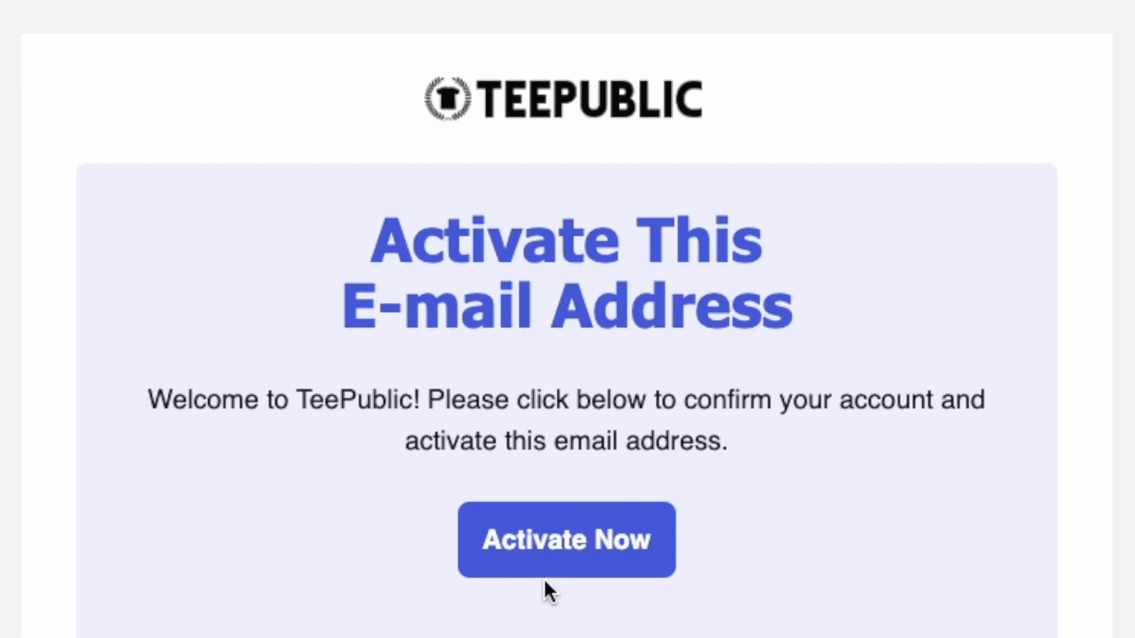
left_click(601, 548)
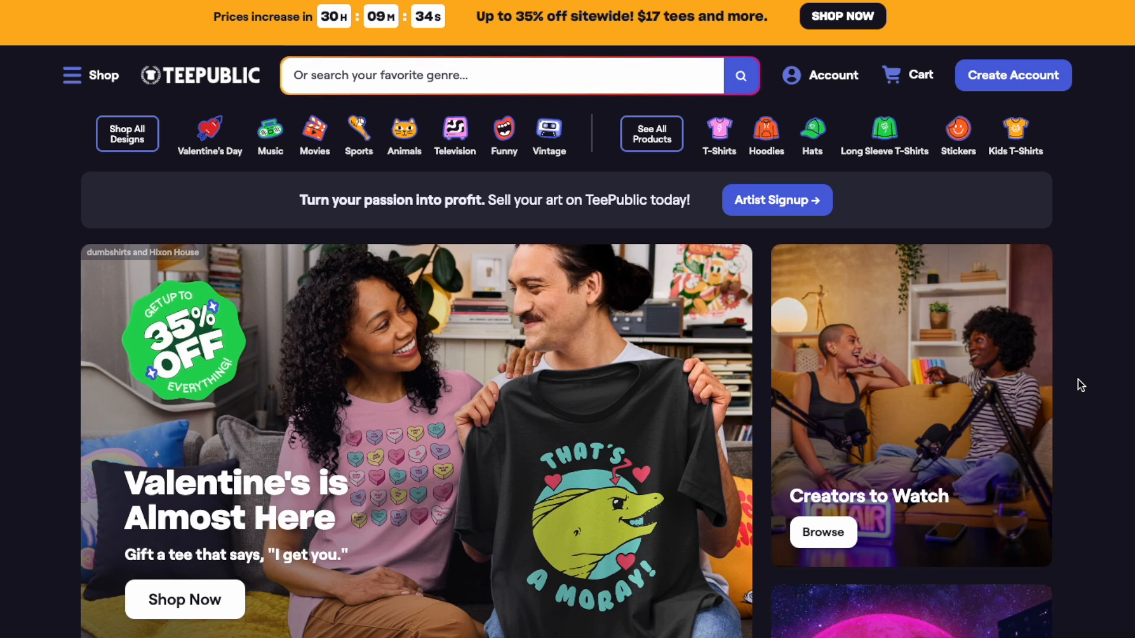
- Log in to the newly activated TeePublic account with its e-mail address
left_click(834, 77)
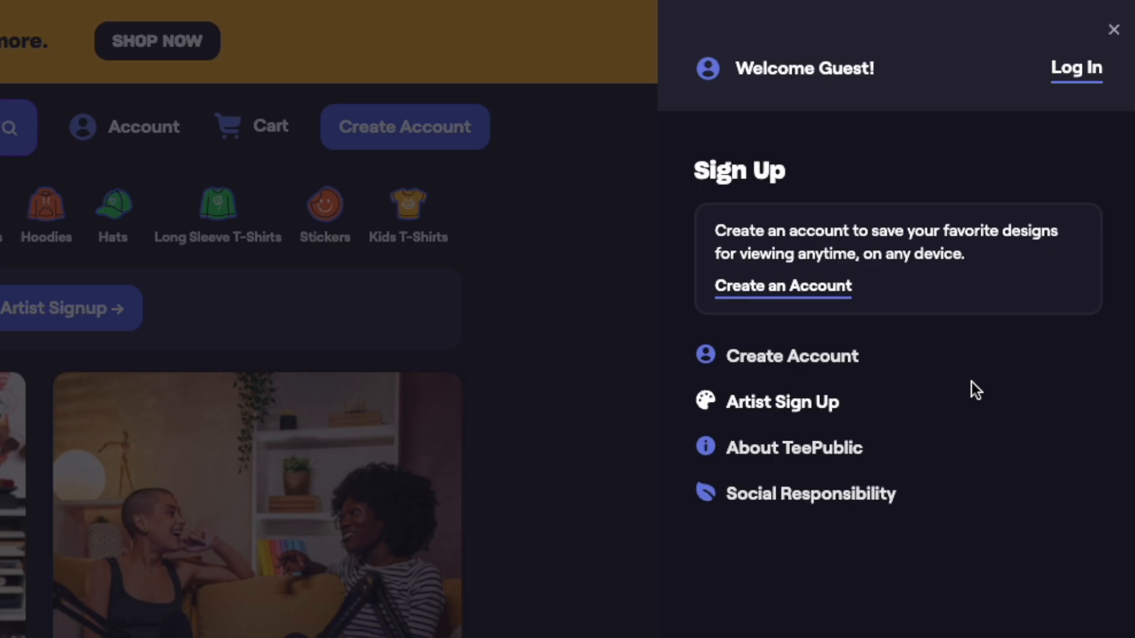
left_click(1071, 69)
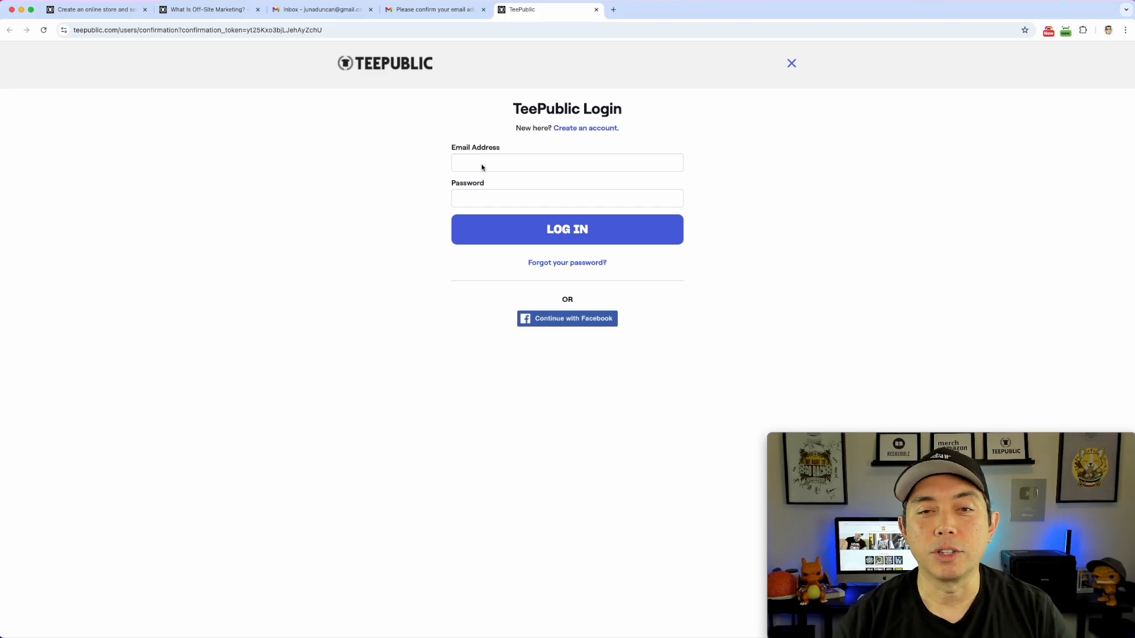
left_click(481, 167)
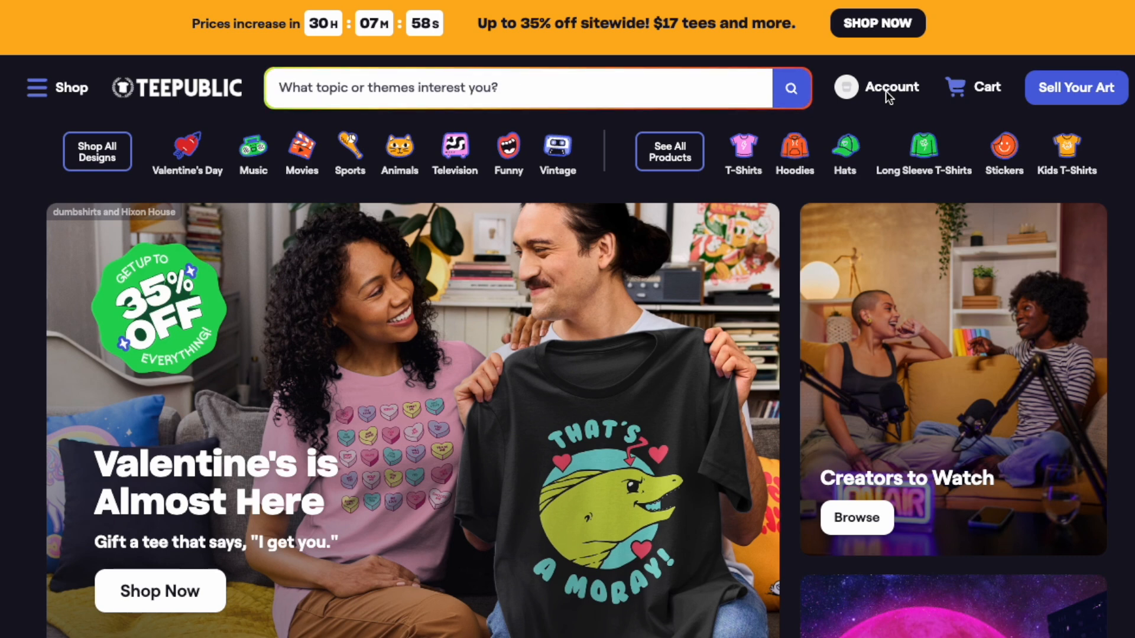
- In the account settings, set the username to Totally Rad and save all changes
left_click(885, 91)
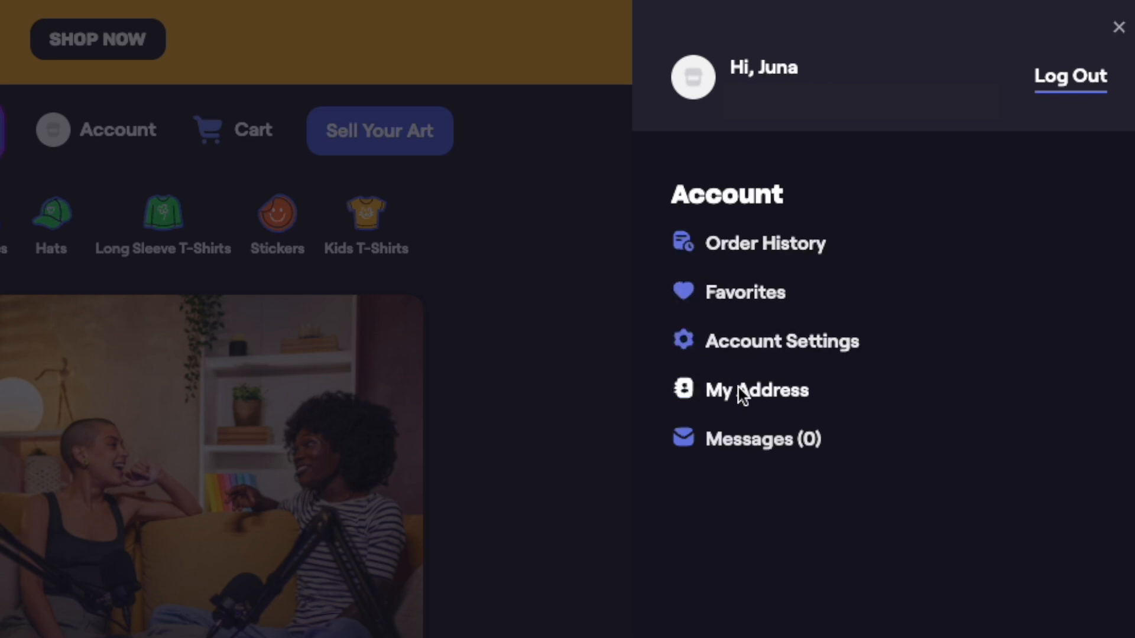
left_click(760, 343)
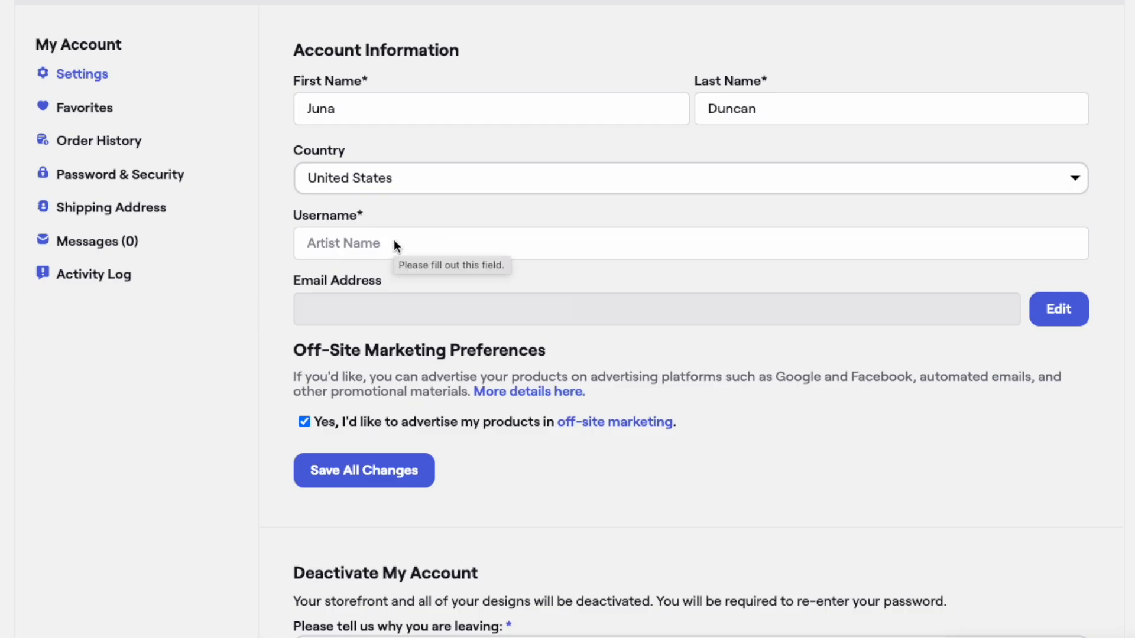
left_click(385, 243)
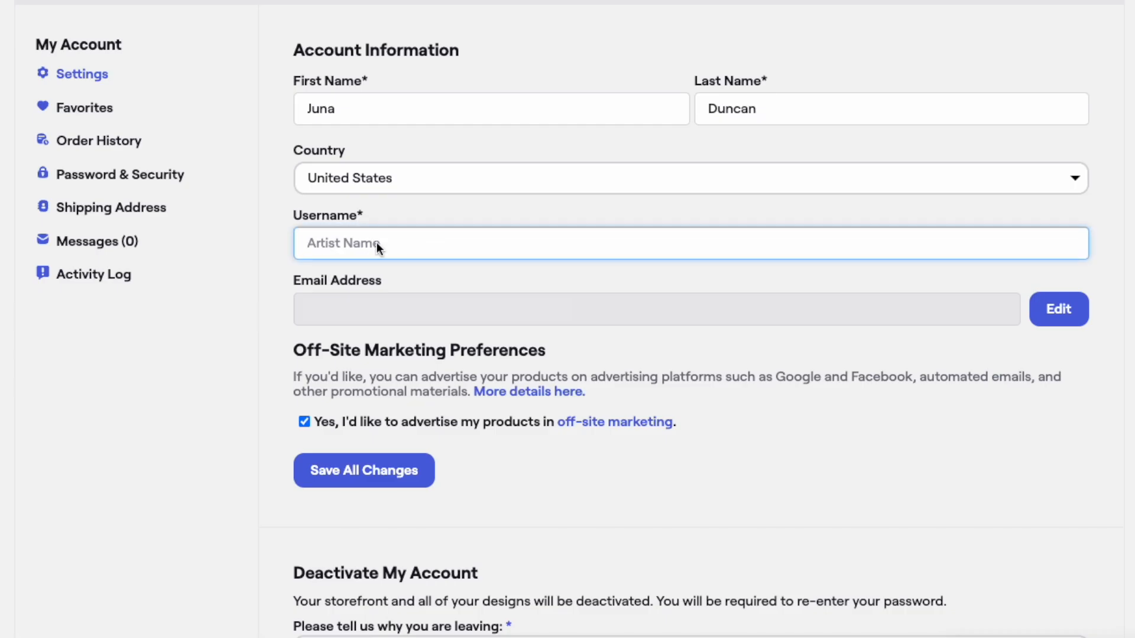
type("T")
left_click_drag(349, 253, 253, 239)
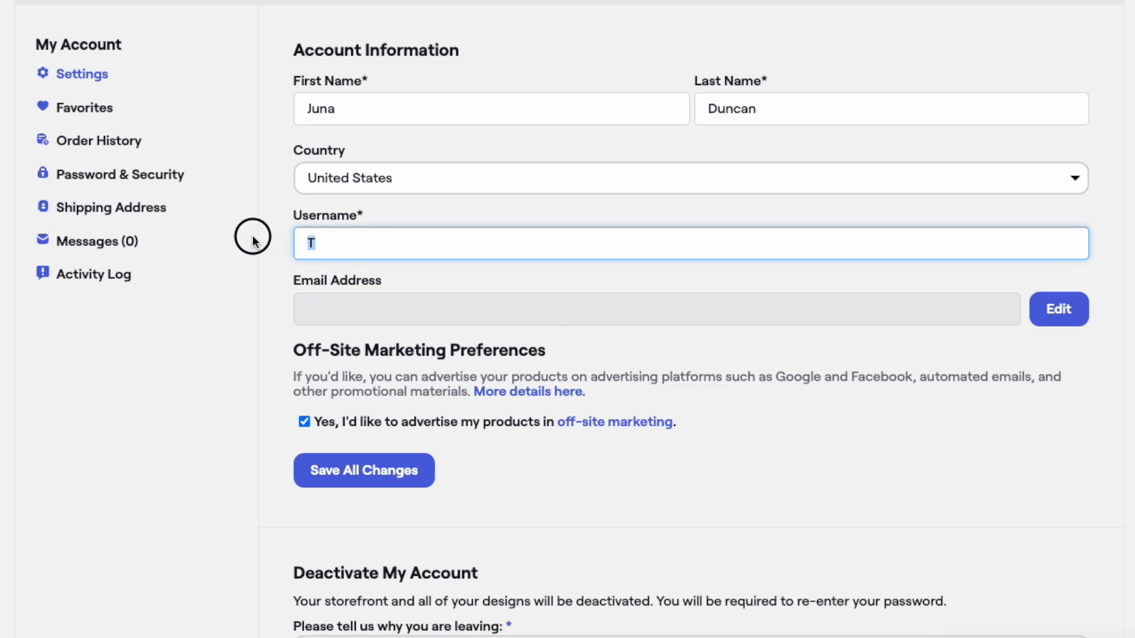
type("Ta")
type("tally Rad")
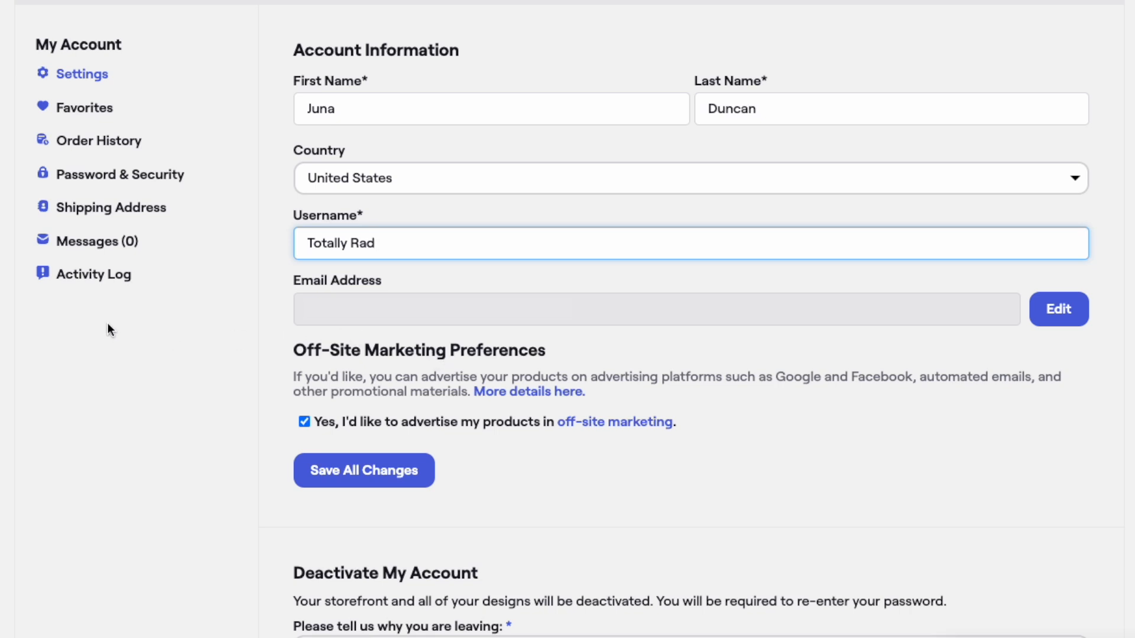
left_click(375, 477)
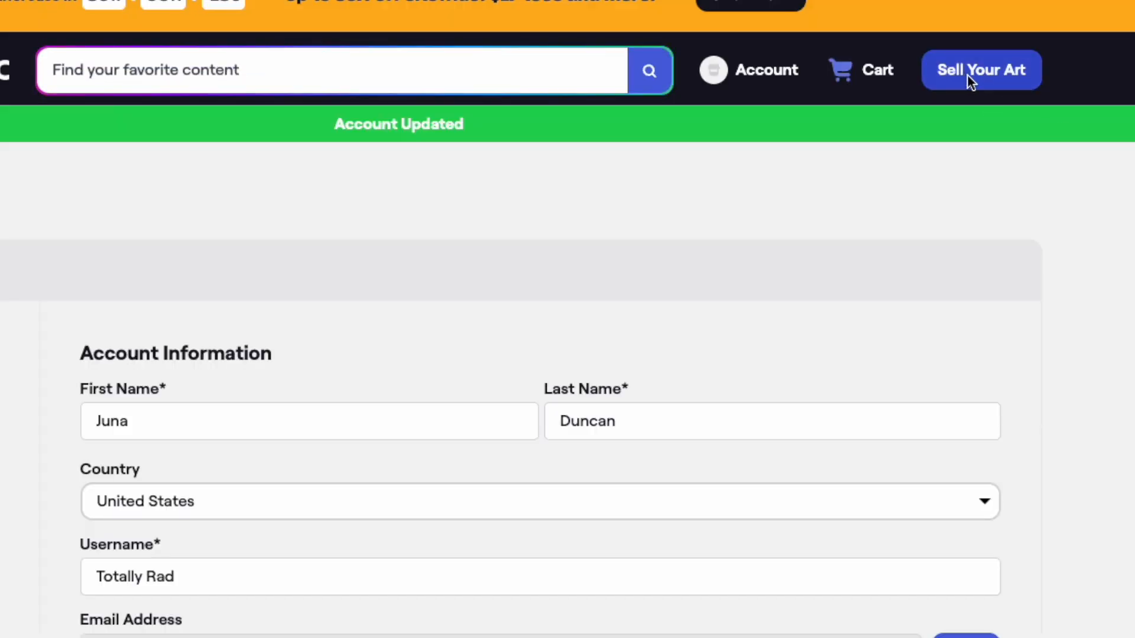
- Open the Sell Your Art page for the account
left_click(970, 72)
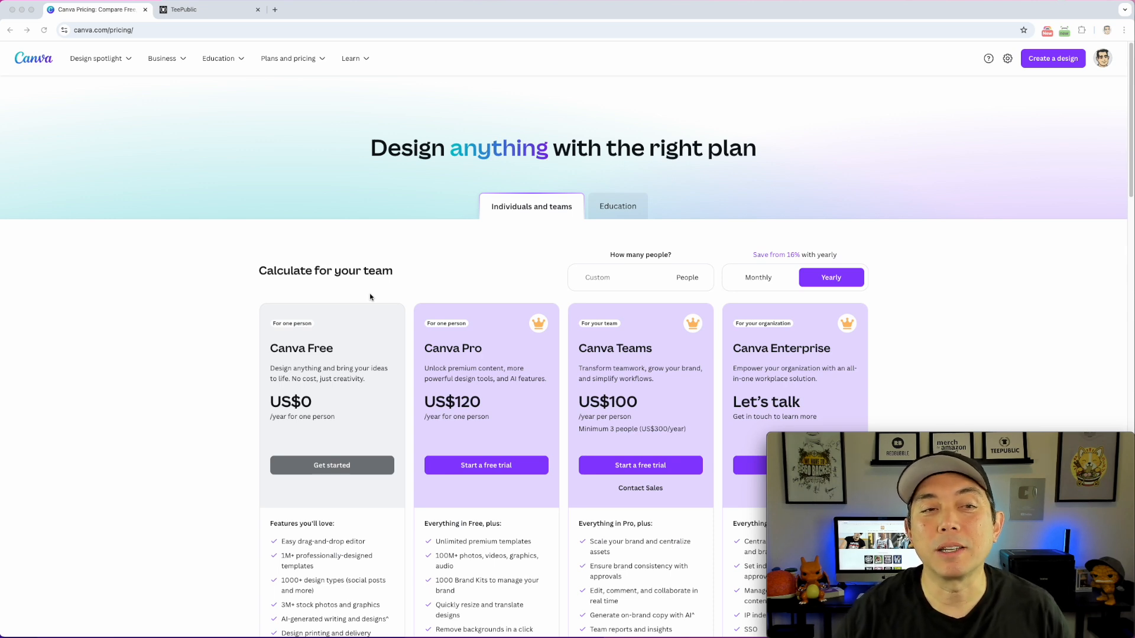
- Switch to Canva's pricing page and compare the prices and features of the Free, Pro, Teams and Enterprise plans
scroll(349, 195, "down", 2)
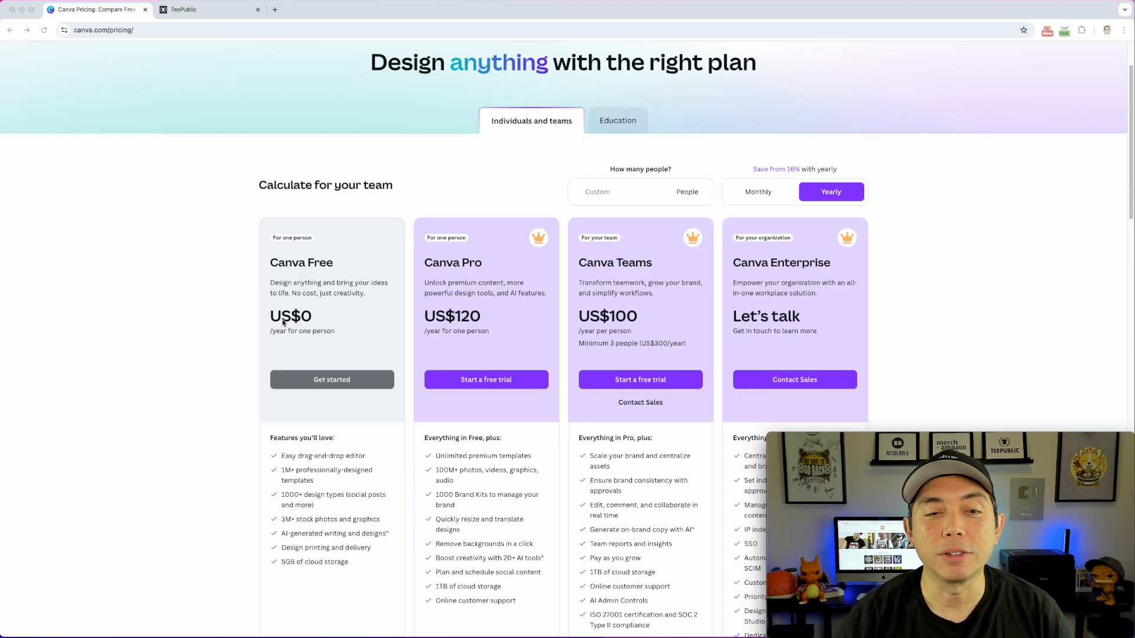
scroll(282, 339, "down", 1)
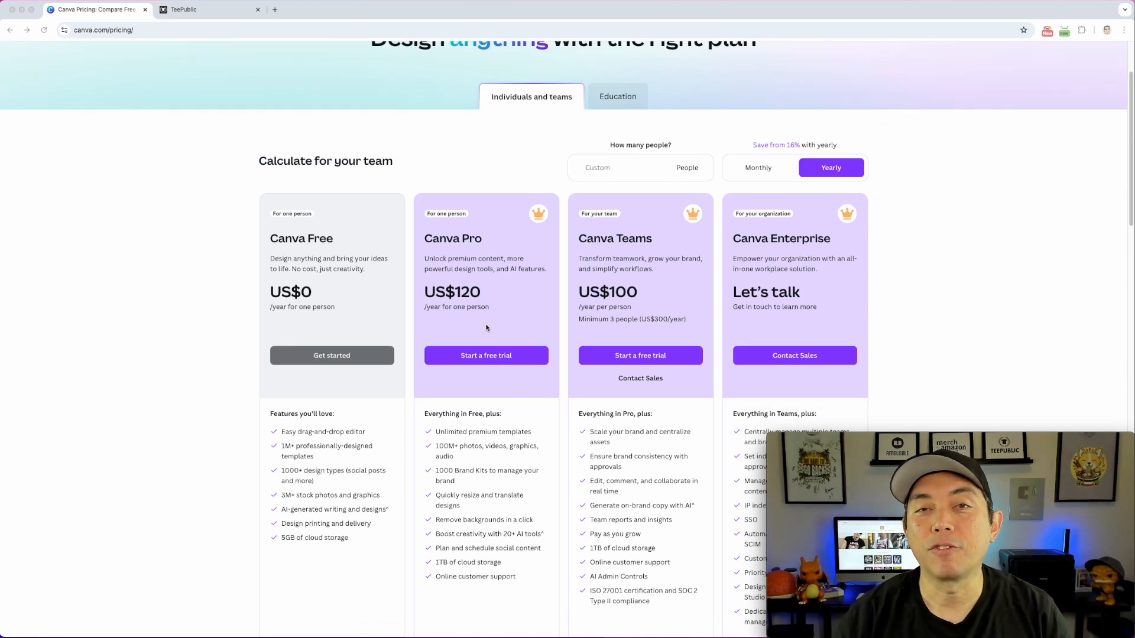
scroll(473, 413, "down", 1)
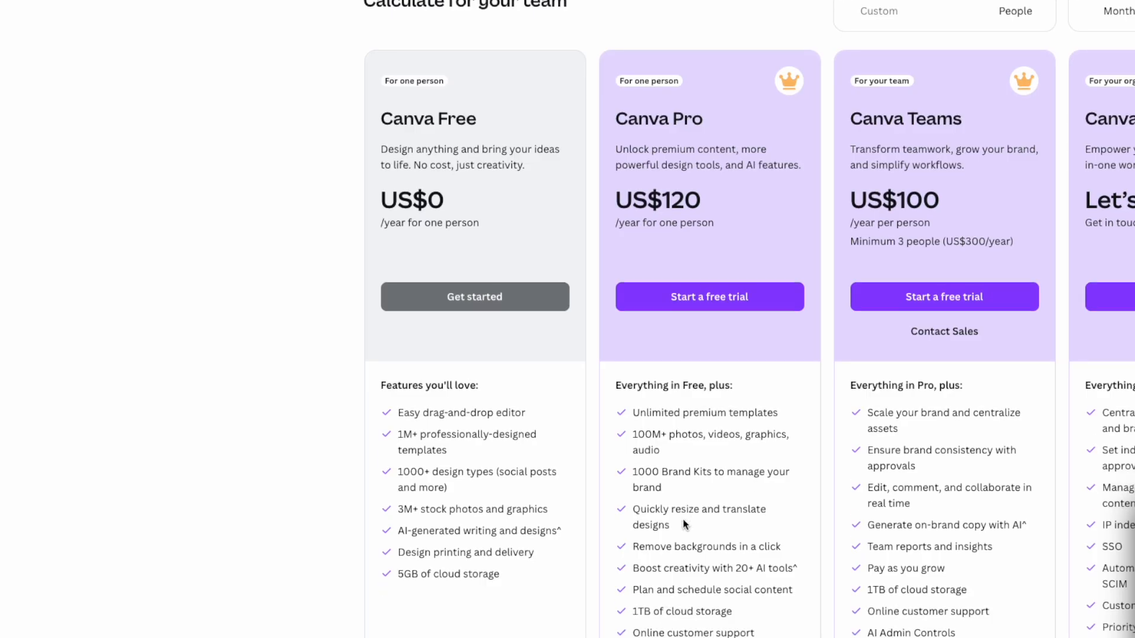
scroll(686, 520, "down", 1)
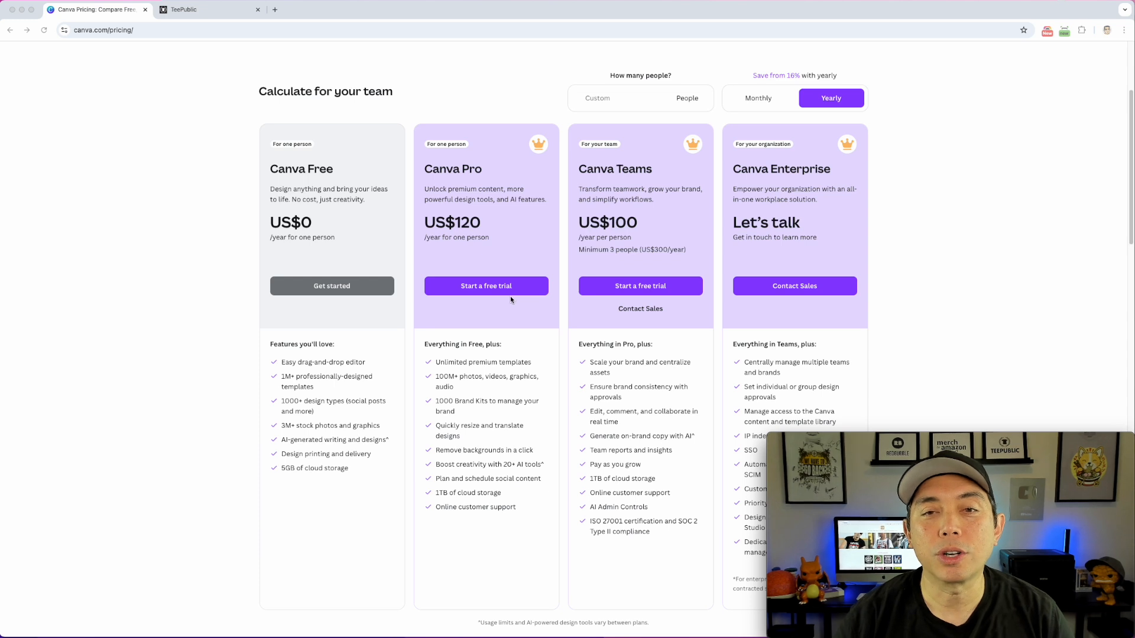
scroll(511, 300, "up", 3)
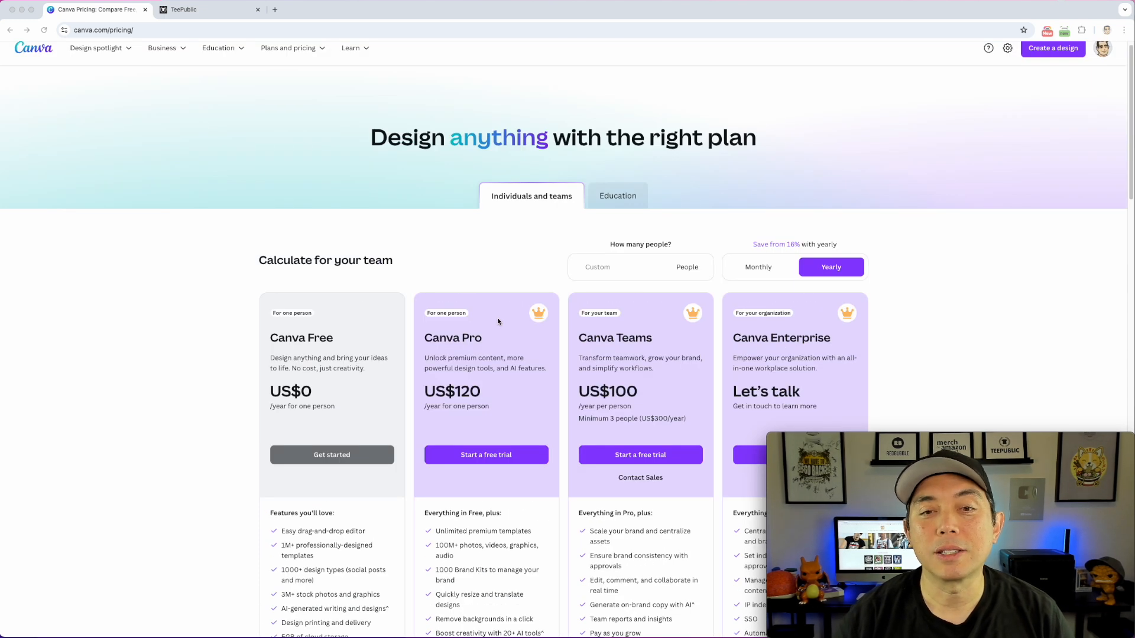
scroll(917, 144, "up", 1)
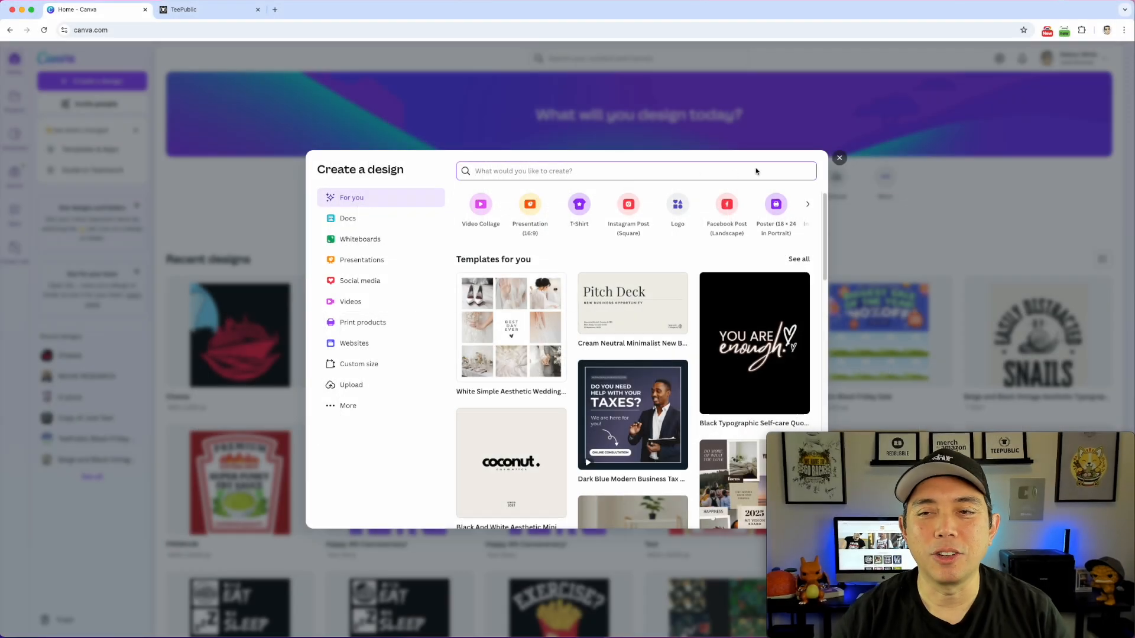
- Create a new blank T-Shirt design in Canva
left_click(839, 158)
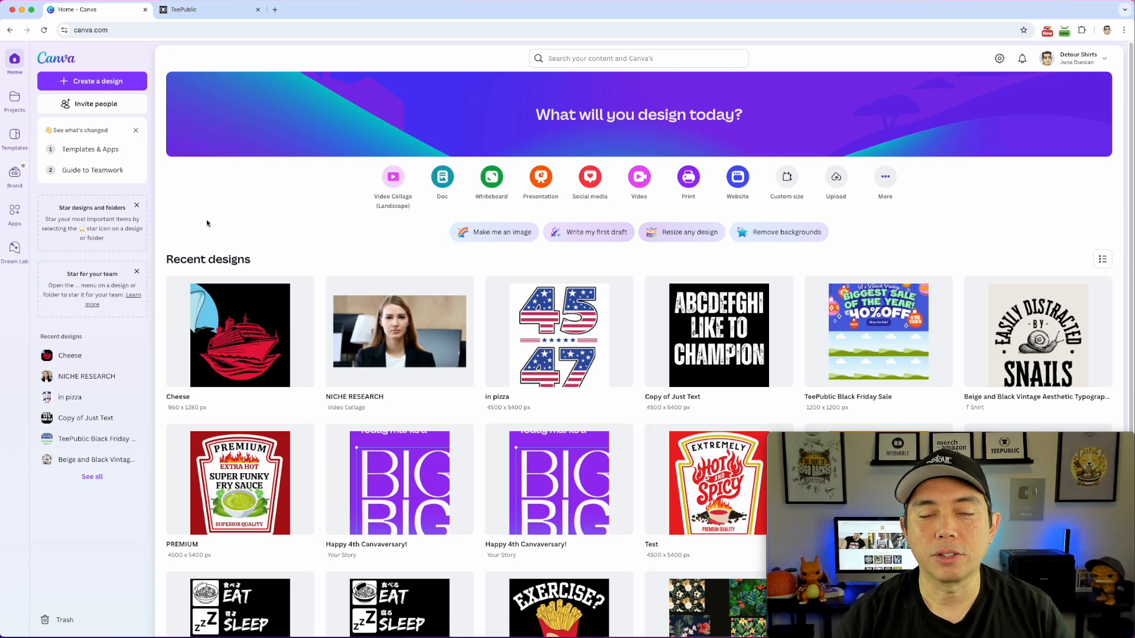
left_click(94, 83)
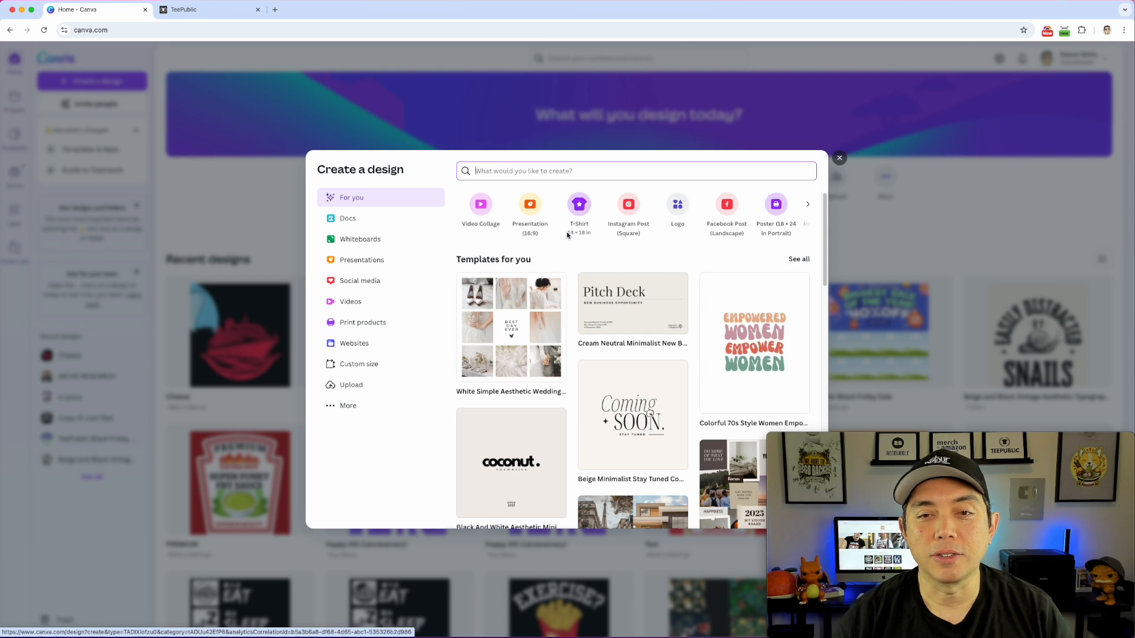
left_click(581, 205)
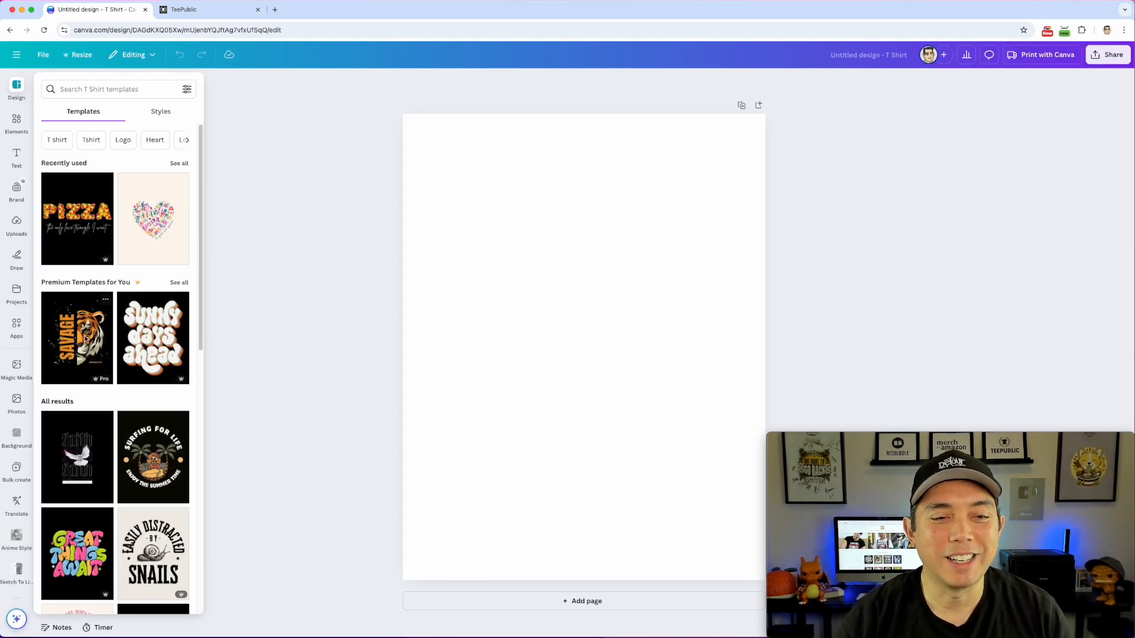
- Browse the T-shirt templates and apply the Pink and Cream Coquette Aesthetic Watercolor Ribbon Bows Feminine T-Shirt template to the page
scroll(84, 339, "down", 1)
scroll(84, 339, "down", 5)
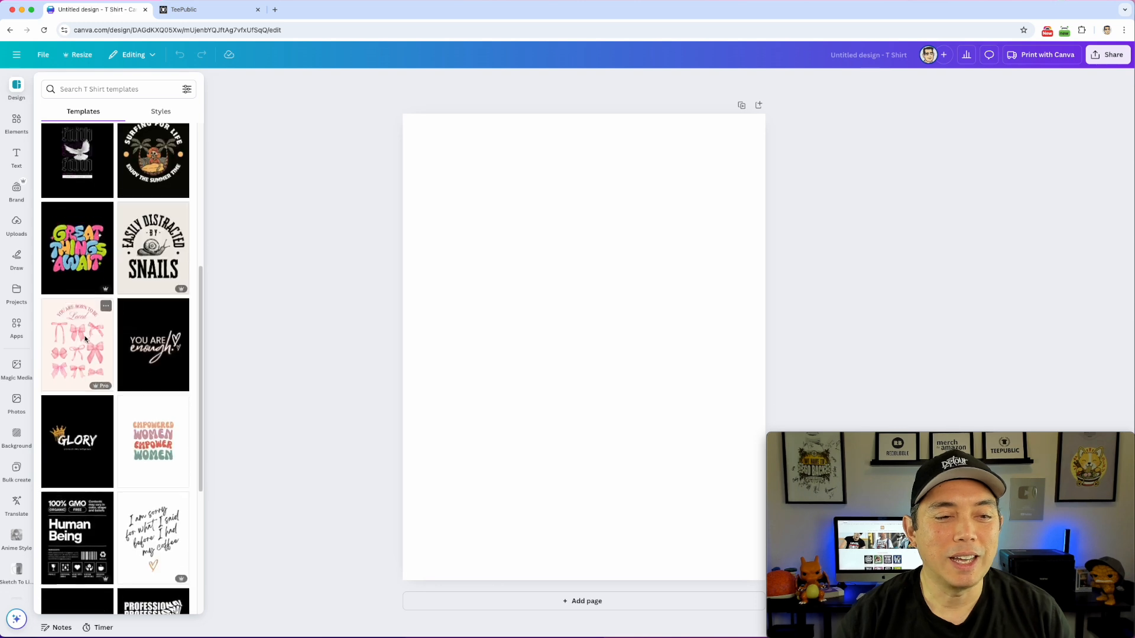
scroll(84, 339, "up", 3)
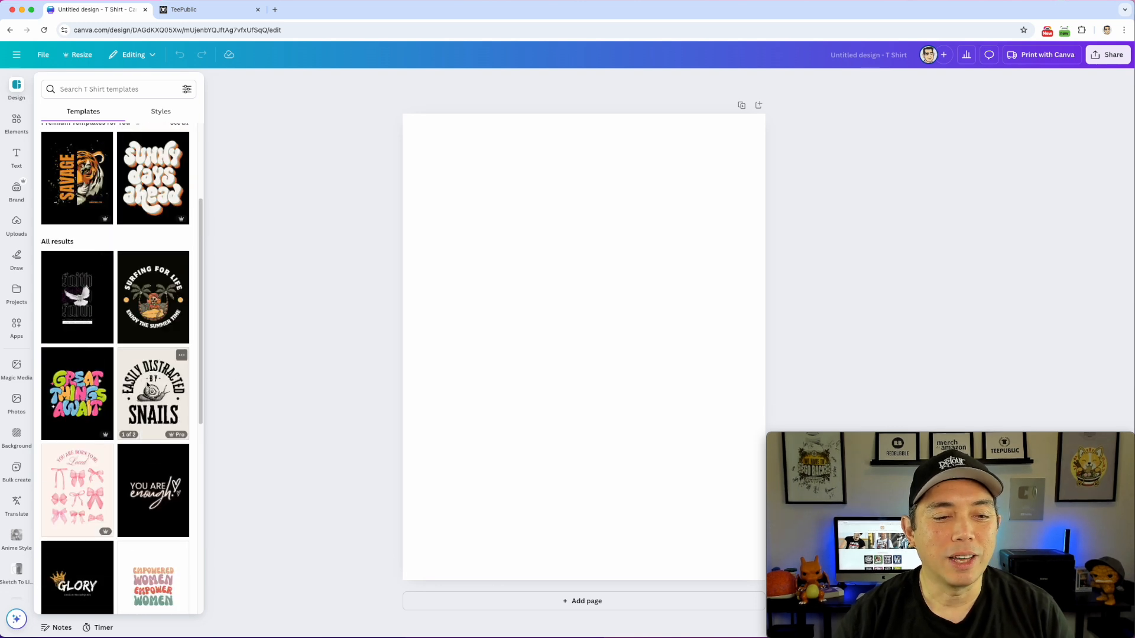
left_click(78, 473)
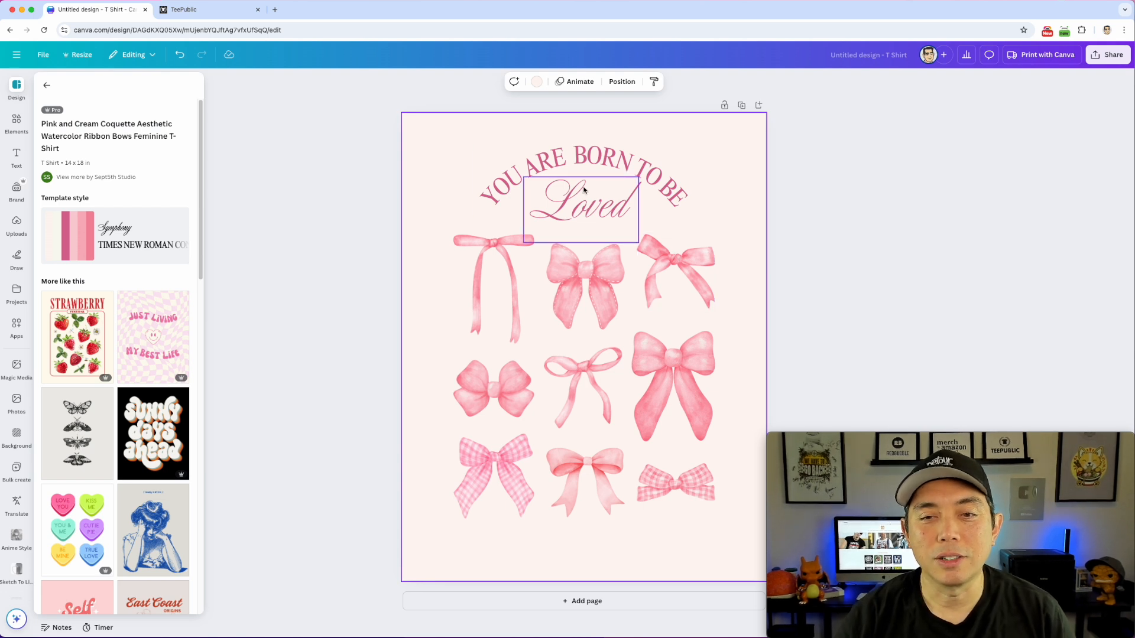
- Replace the arched heading text "YOU ARE BORN TO BE" with "I LOVE PINK BOWS"
left_click(545, 159)
left_click(545, 157)
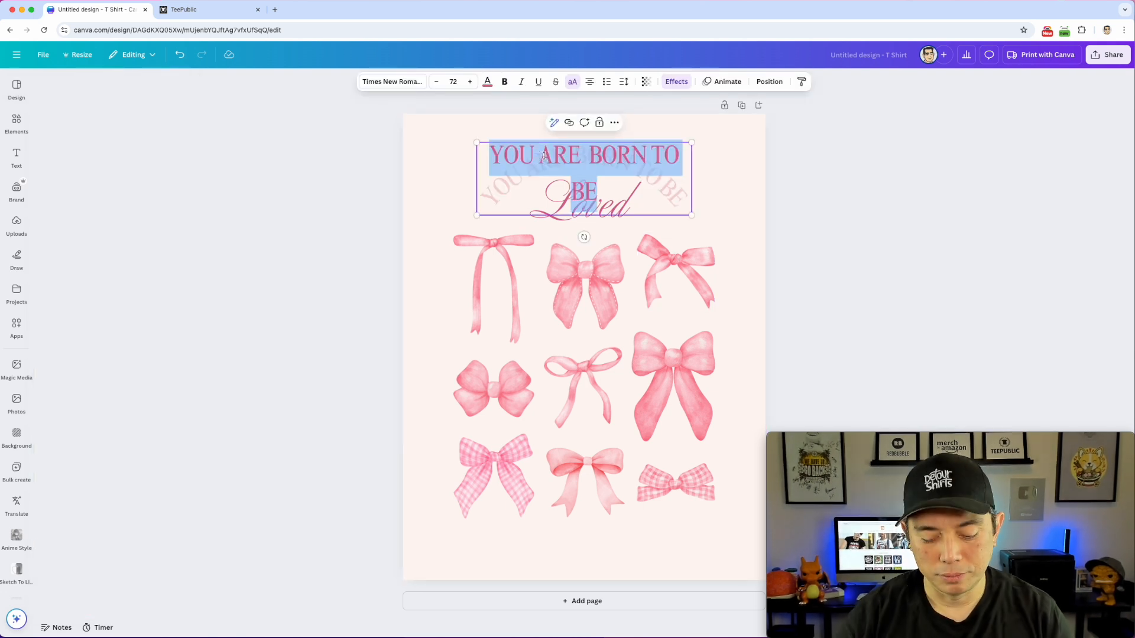
key("BackSpace")
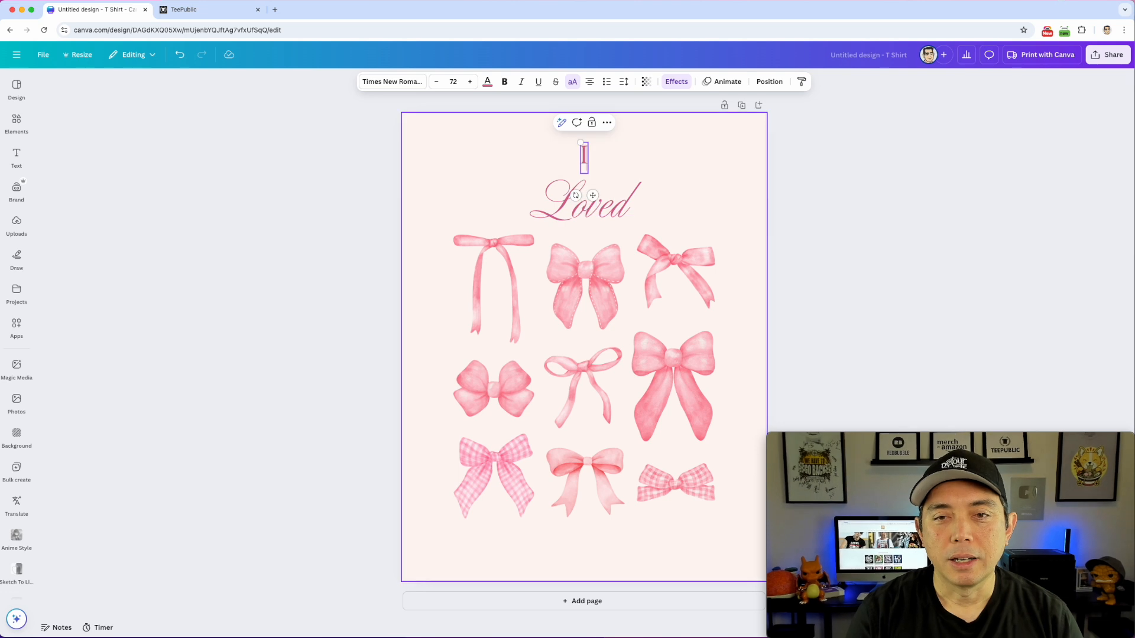
type("I LOVE L")
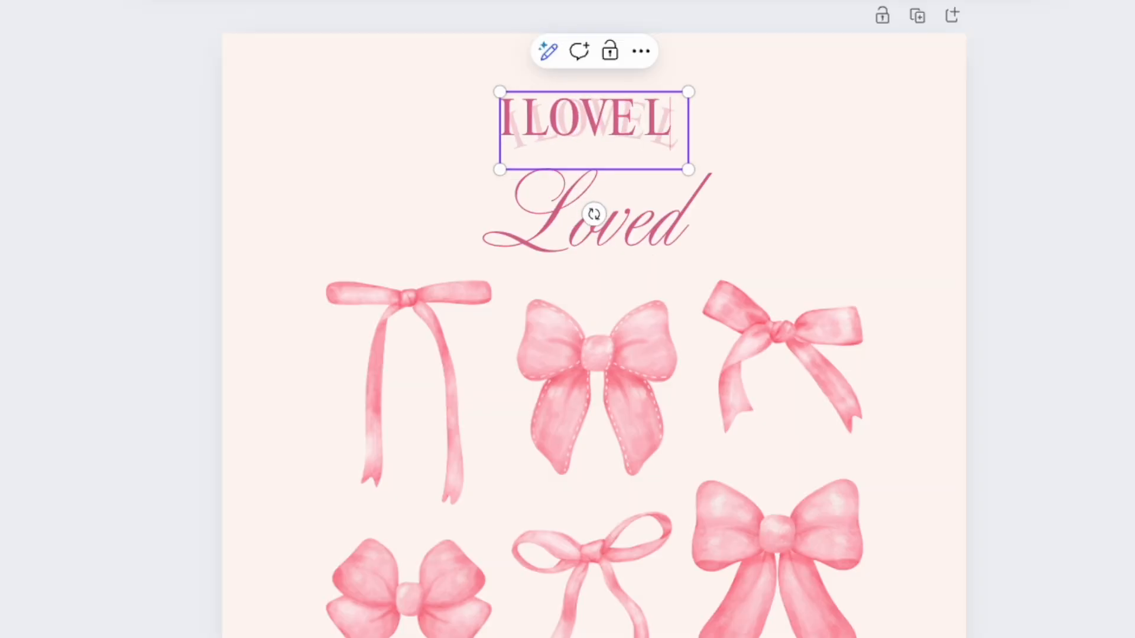
type("OVE")
key("BackSpace")
key("BackSpace")
key("BackSpace")
key("BackSpace")
key("BackSpace")
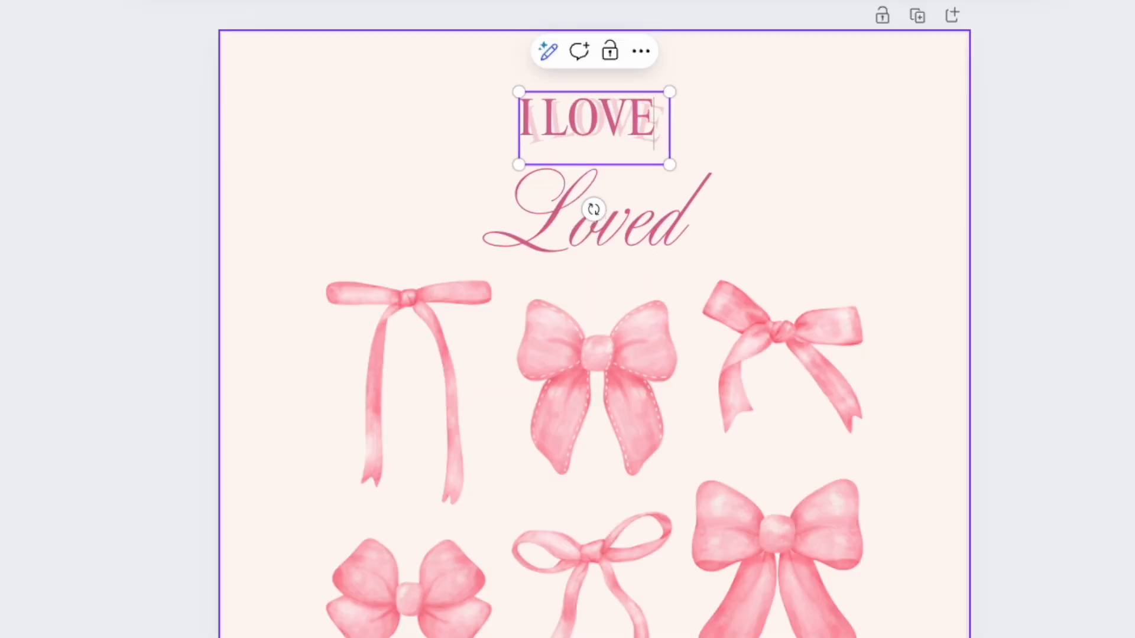
type("BOS")
key("BackSpace")
type("W")
key("BackSpace")
key("BackSpace")
key("BackSpace")
type("PINK BOWS")
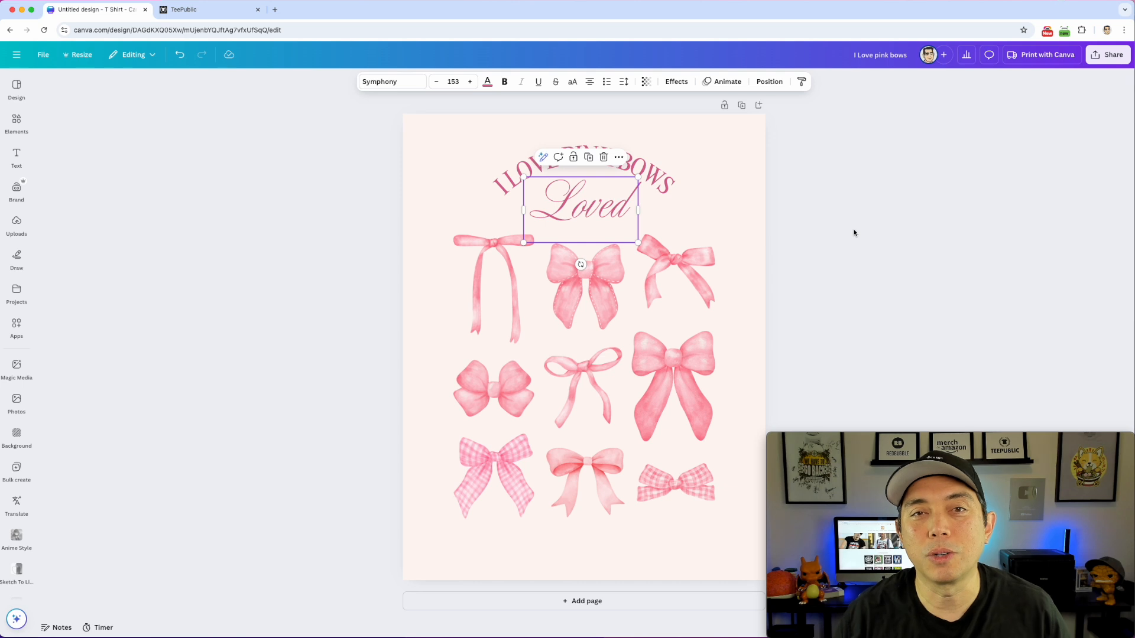
- Delete the script word "Loved", then enlarge the arched heading to about font size 114 and centre it above the bows
left_click(618, 211)
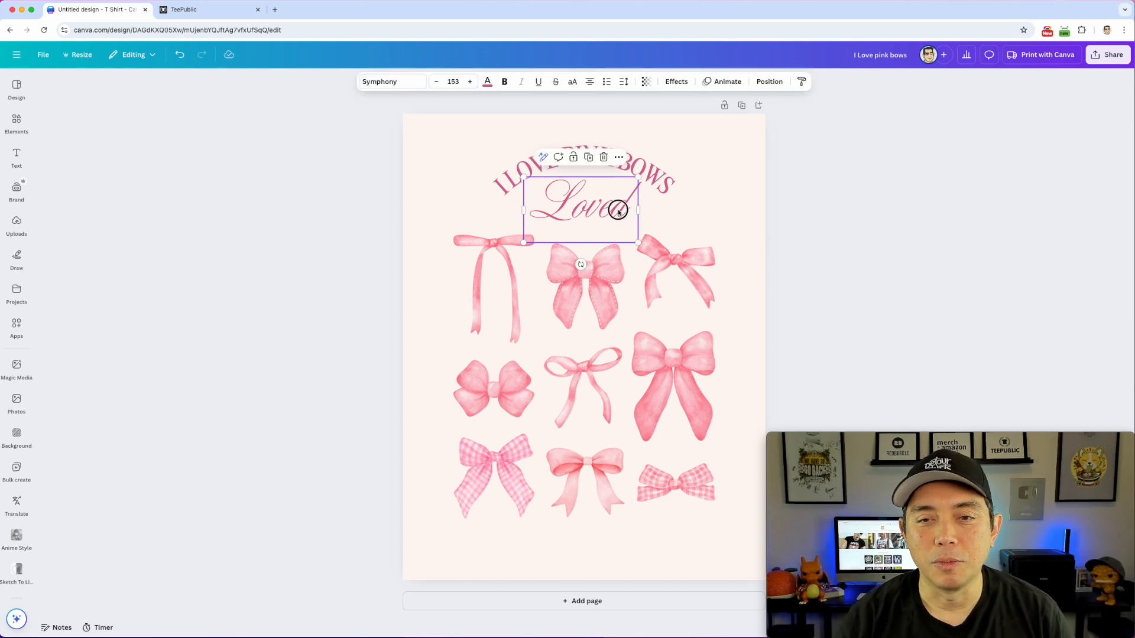
key("Delete")
left_click(668, 189)
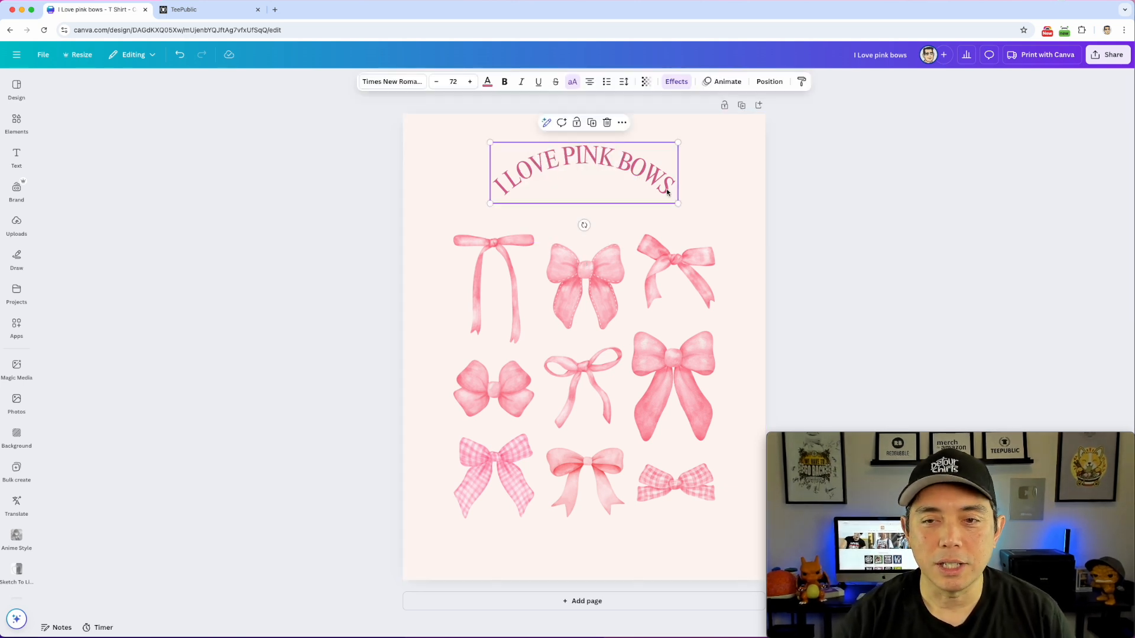
left_click_drag(677, 203, 788, 237)
left_click_drag(690, 177, 636, 170)
left_click(857, 172)
- Move the three bows of the middle column up under the arched heading and nudge the upper outer bows slightly down
left_click_drag(588, 274, 591, 233)
left_click_drag(583, 355, 581, 312)
left_click_drag(579, 458, 578, 406)
left_click(500, 480)
left_click_drag(497, 307, 497, 311)
left_click_drag(681, 271, 684, 274)
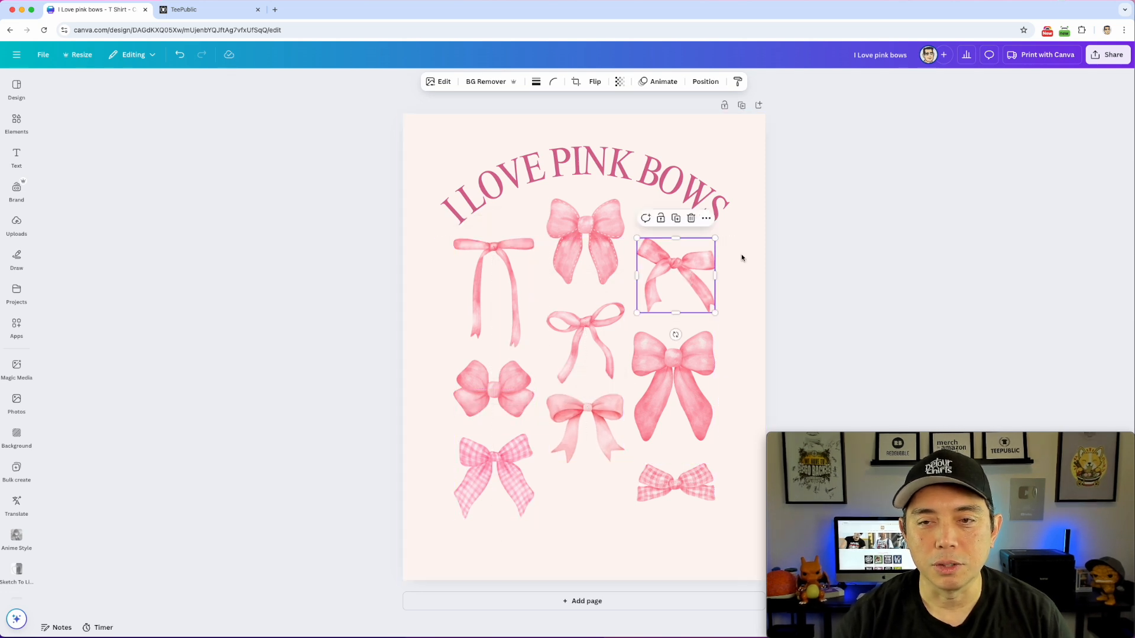
left_click(946, 231)
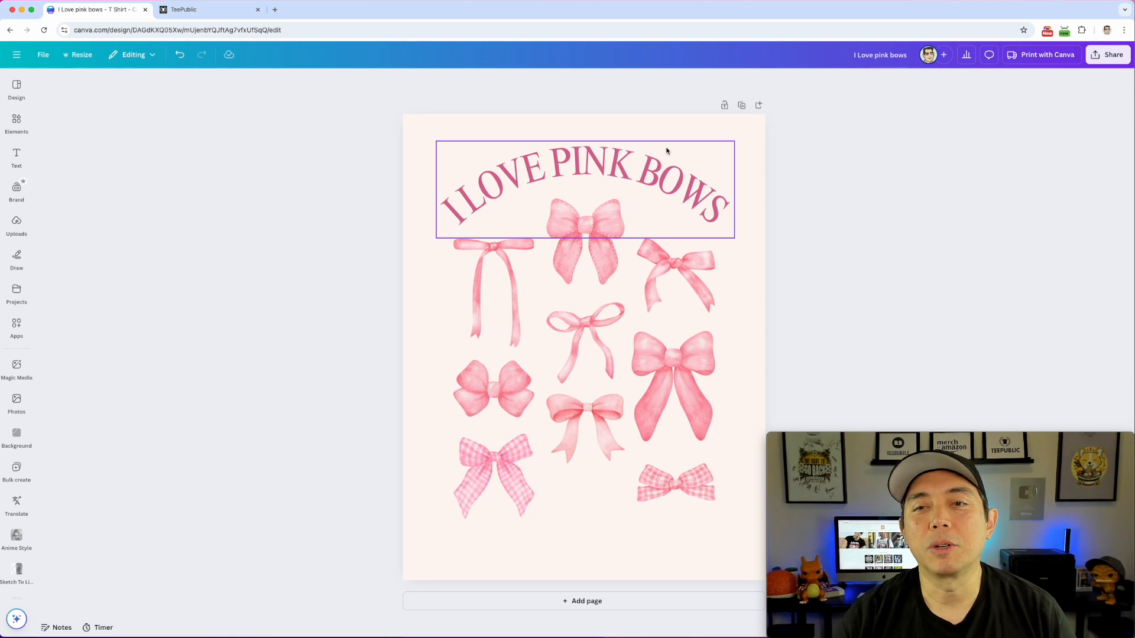
- Change the page background from cream to solid black
left_click(418, 133)
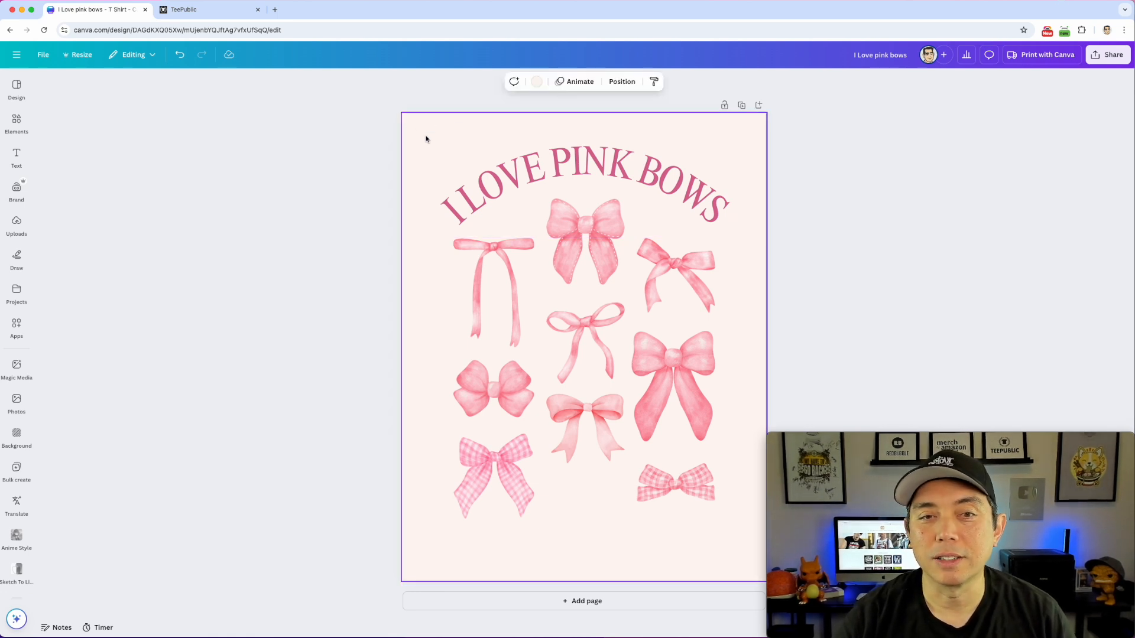
left_click(536, 83)
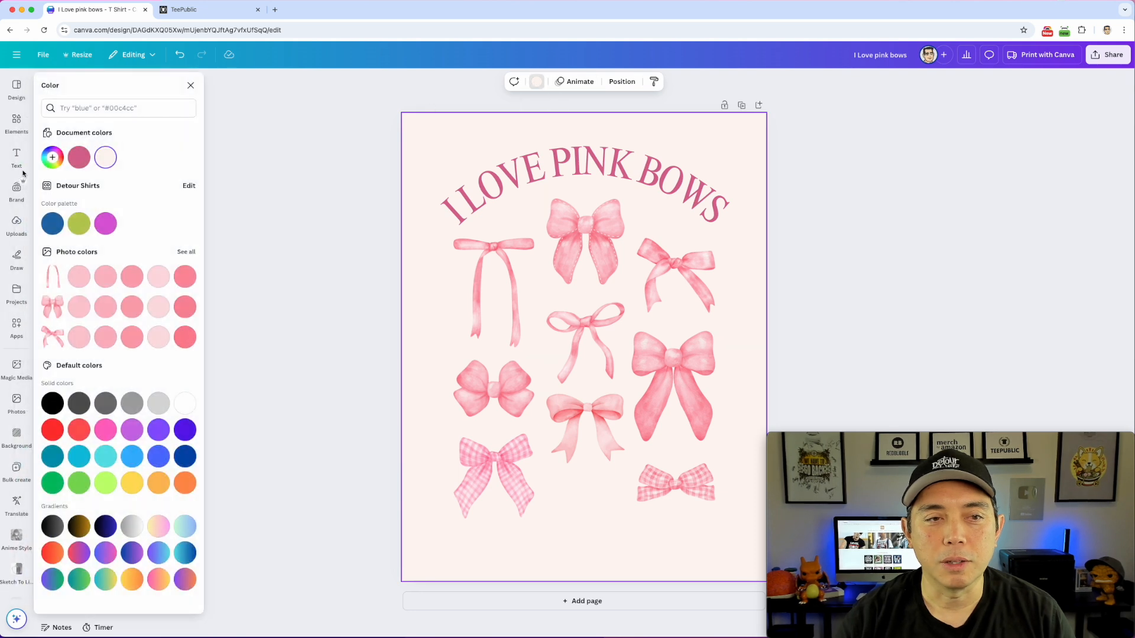
left_click(52, 403)
left_click(856, 297)
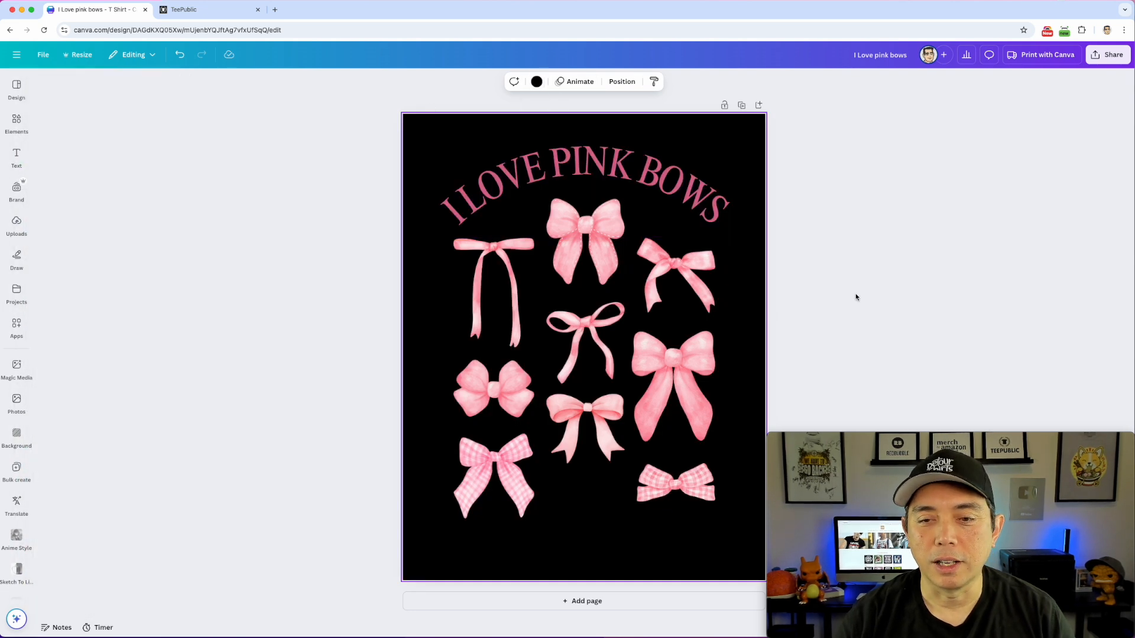
- Change the colour of the whole "I LOVE PINK BOWS" heading to white
left_click(627, 164)
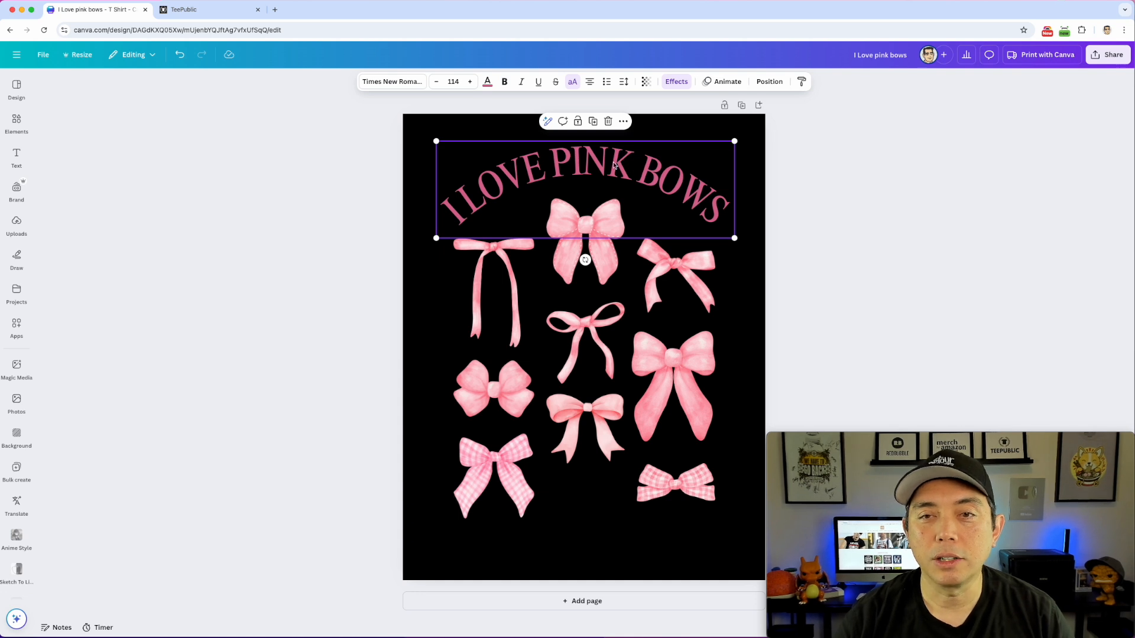
double_click(614, 164)
key("super+a")
left_click(488, 82)
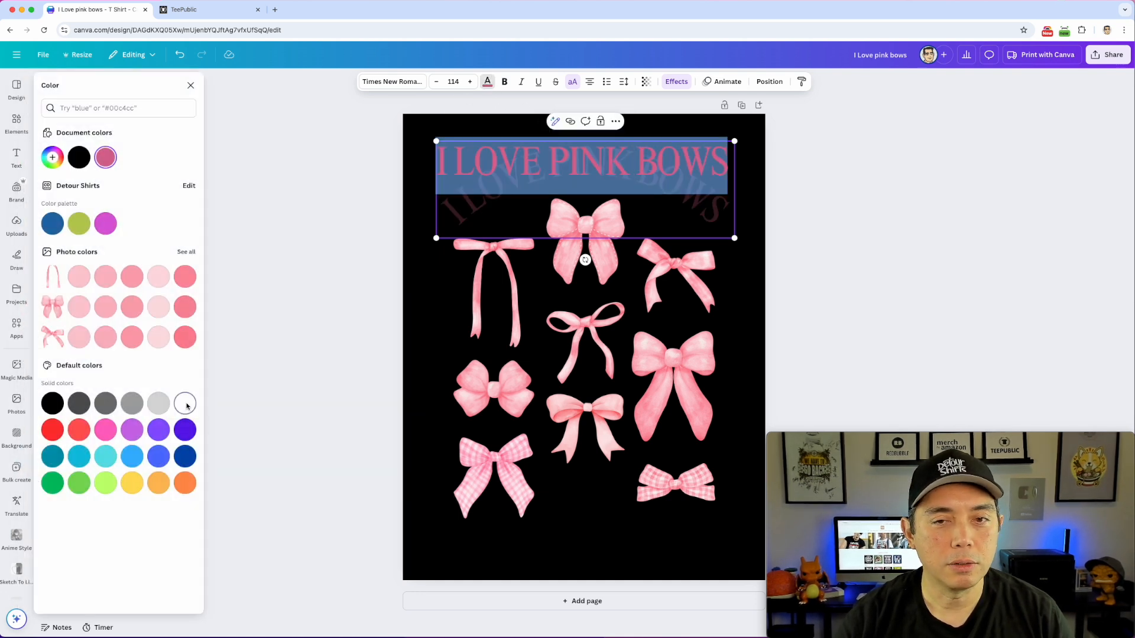
left_click(185, 404)
left_click(983, 218)
left_click(985, 220)
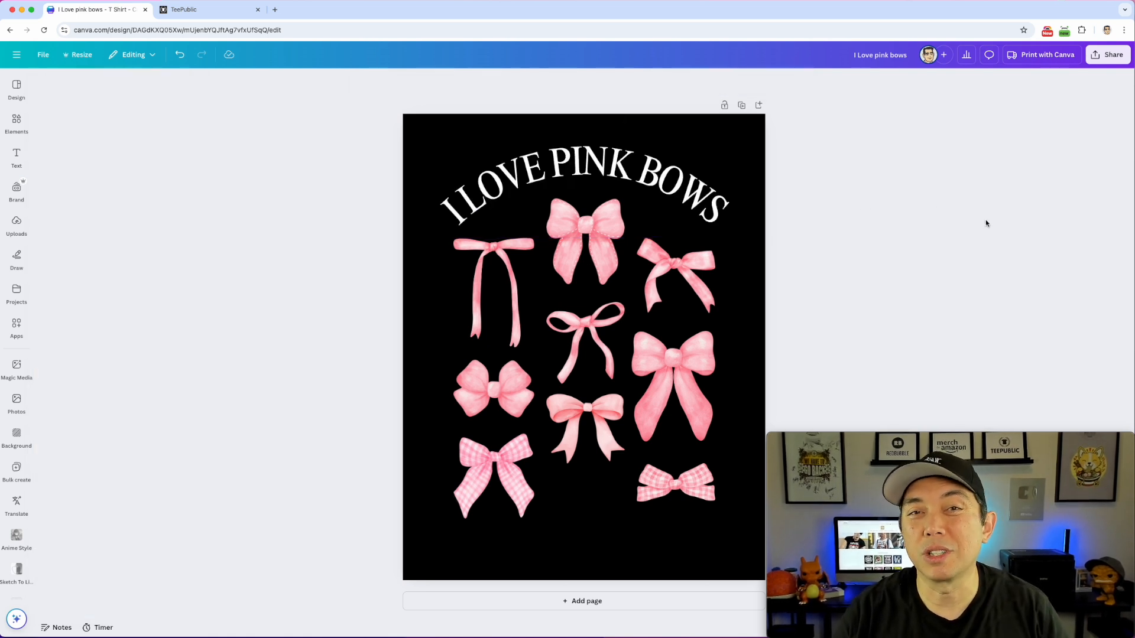
- Download the design as a PNG with a transparent background at size 2.875 (4,472 × 5,750 px)
left_click(748, 156)
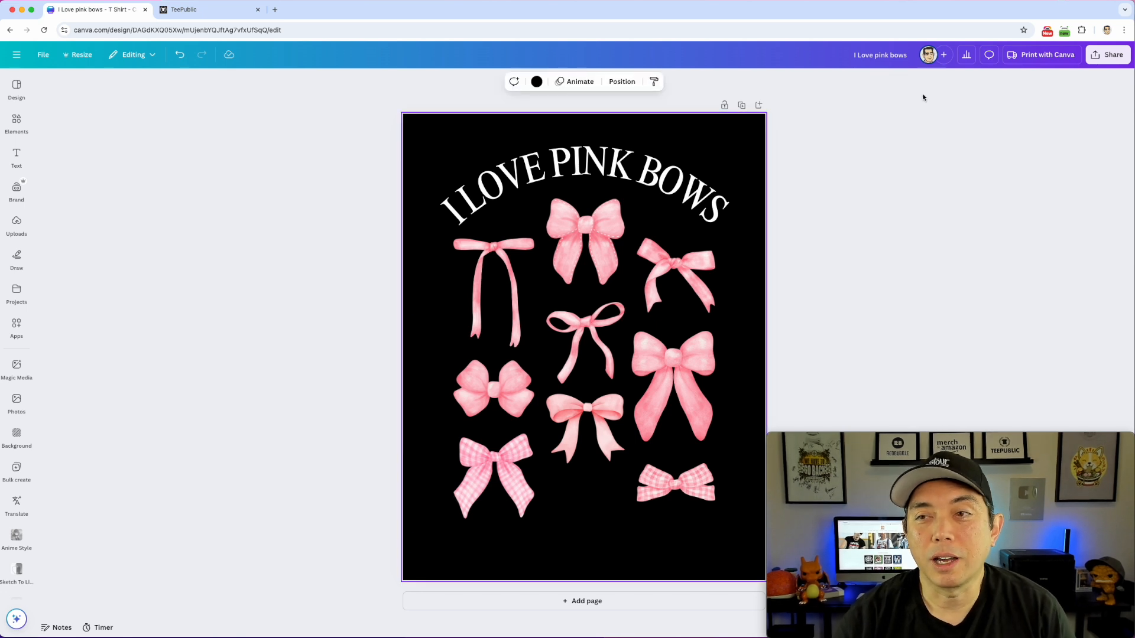
left_click(1109, 55)
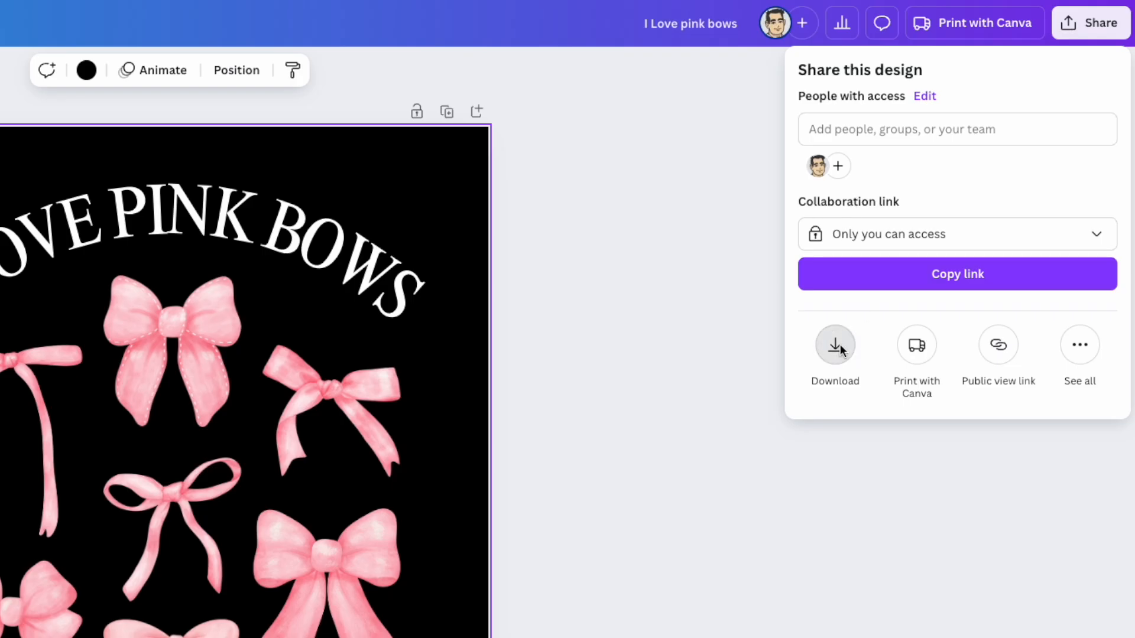
left_click(838, 346)
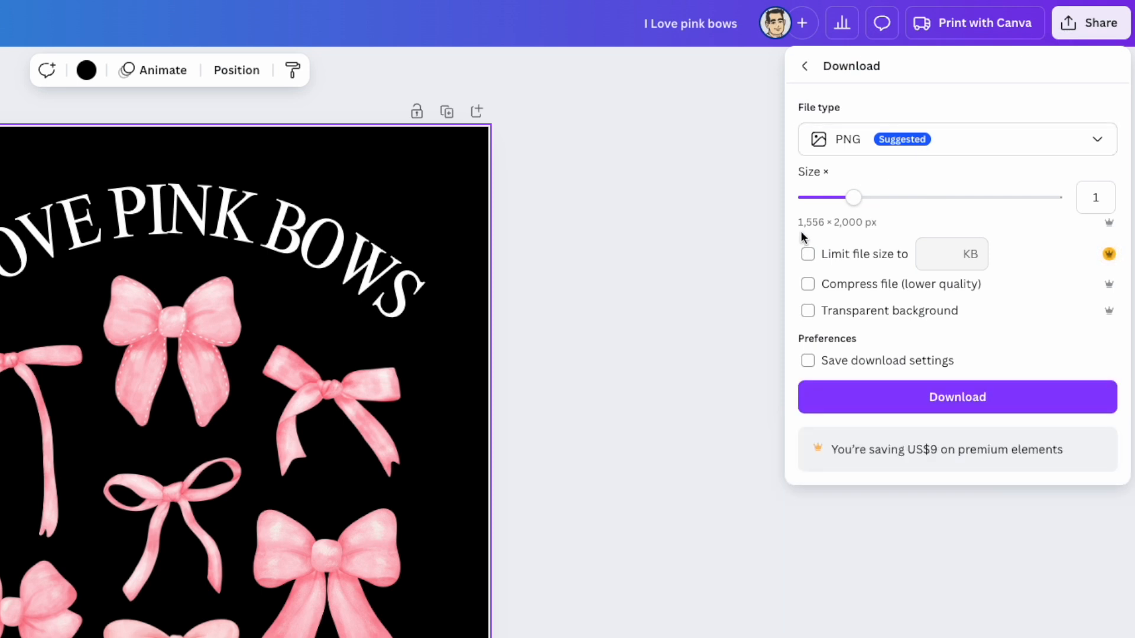
left_click_drag(861, 200, 1033, 200)
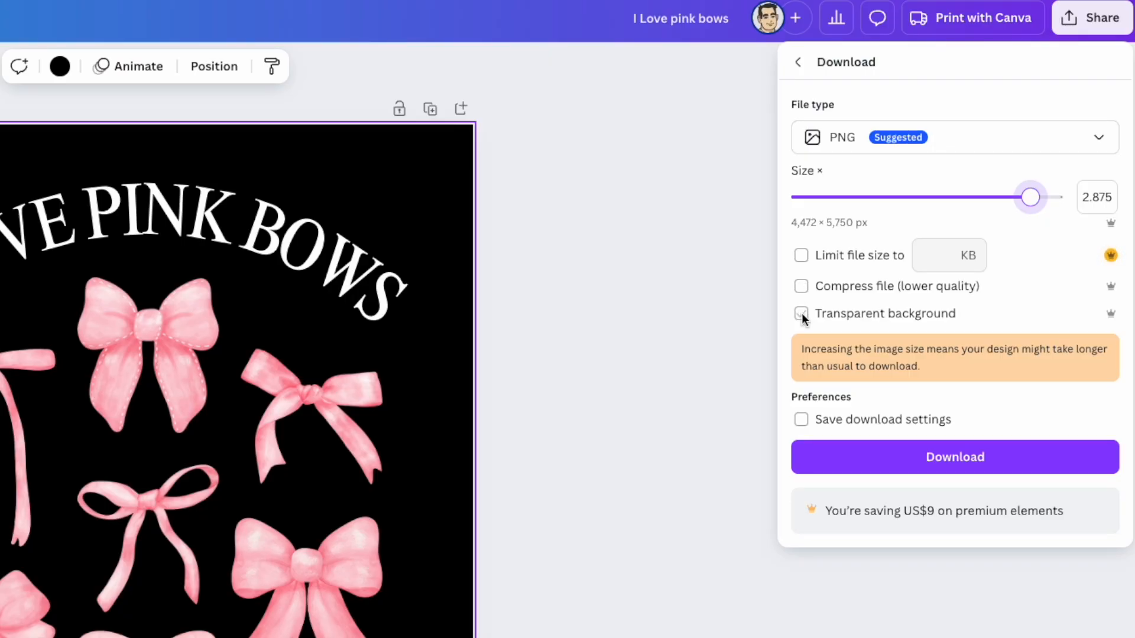
left_click(802, 313)
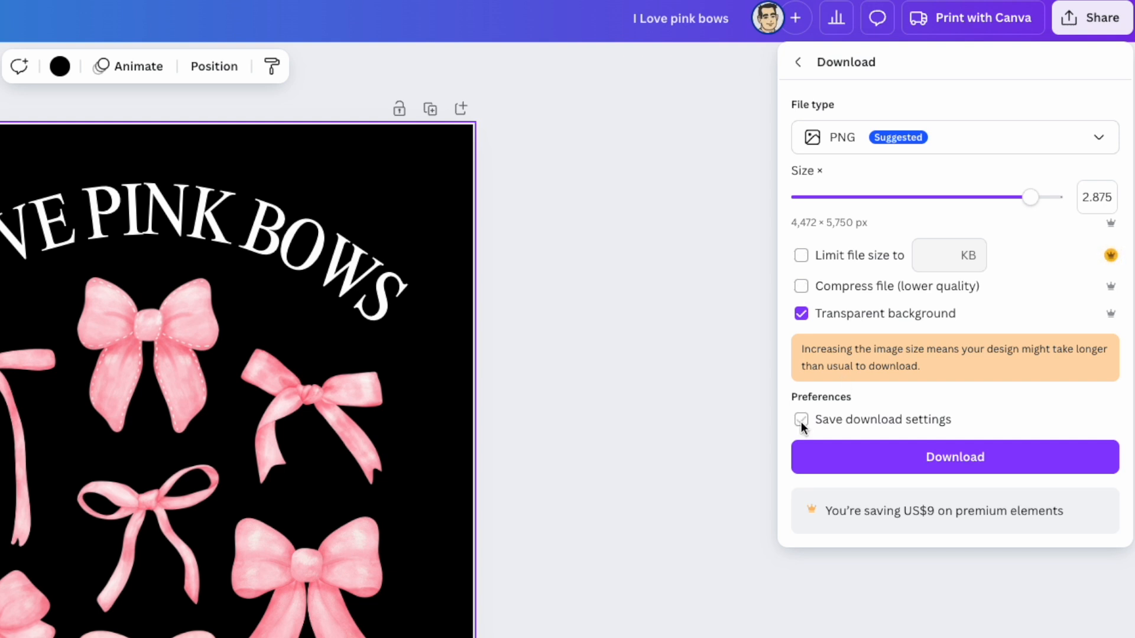
left_click(938, 460)
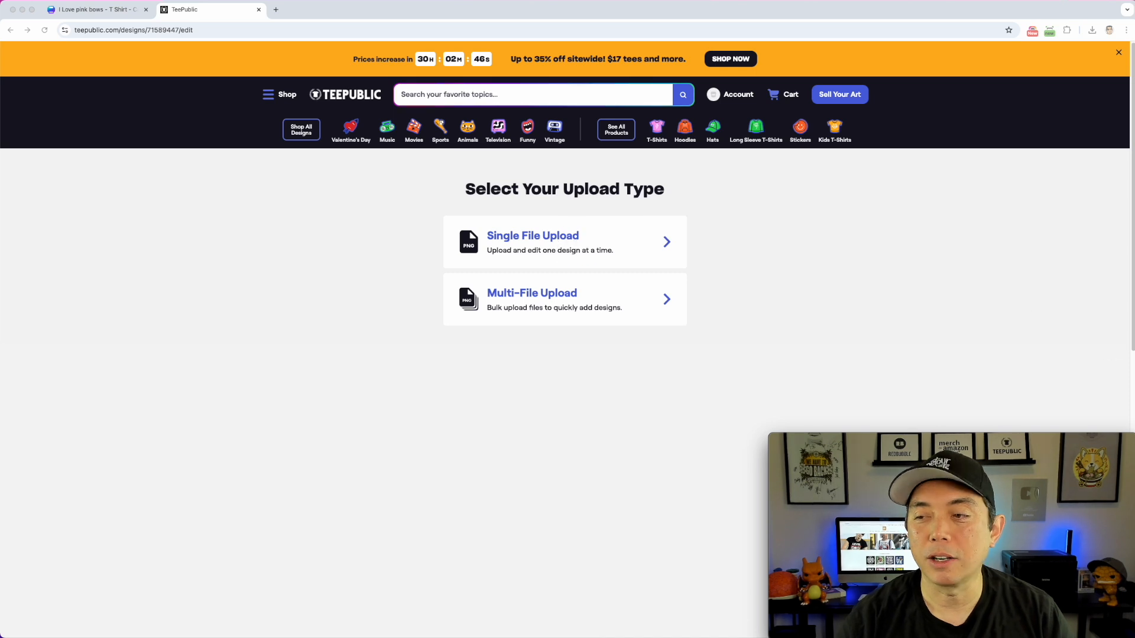
- On TeePublic, start a single file upload, naming the store Totally Awesome T-Shirts, and continue to the uploader
left_click(667, 243)
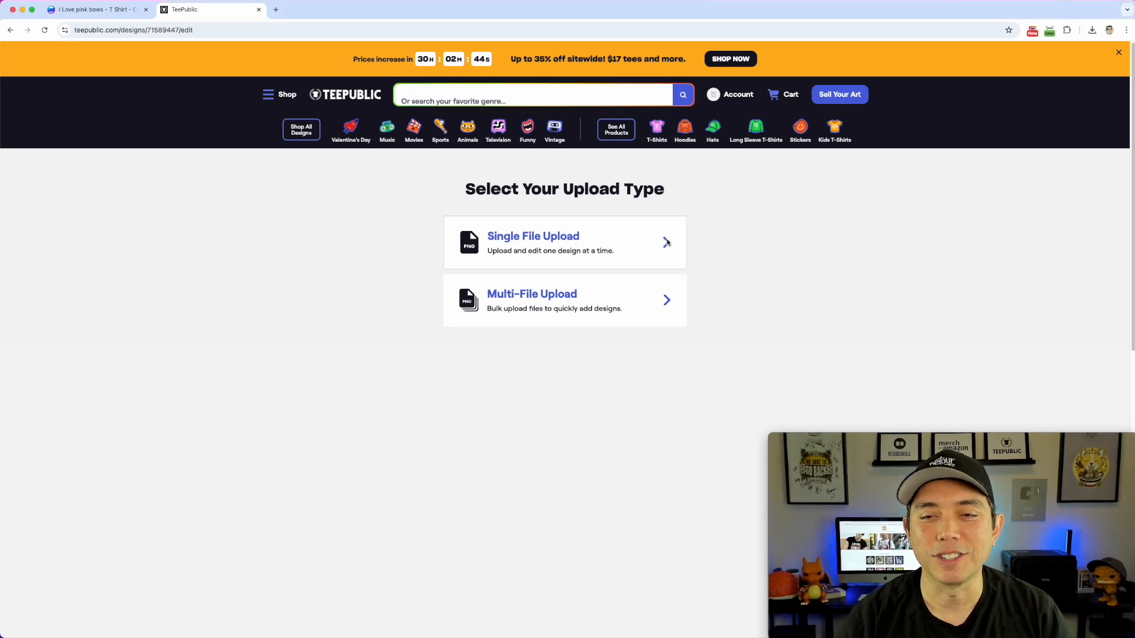
left_click(667, 242)
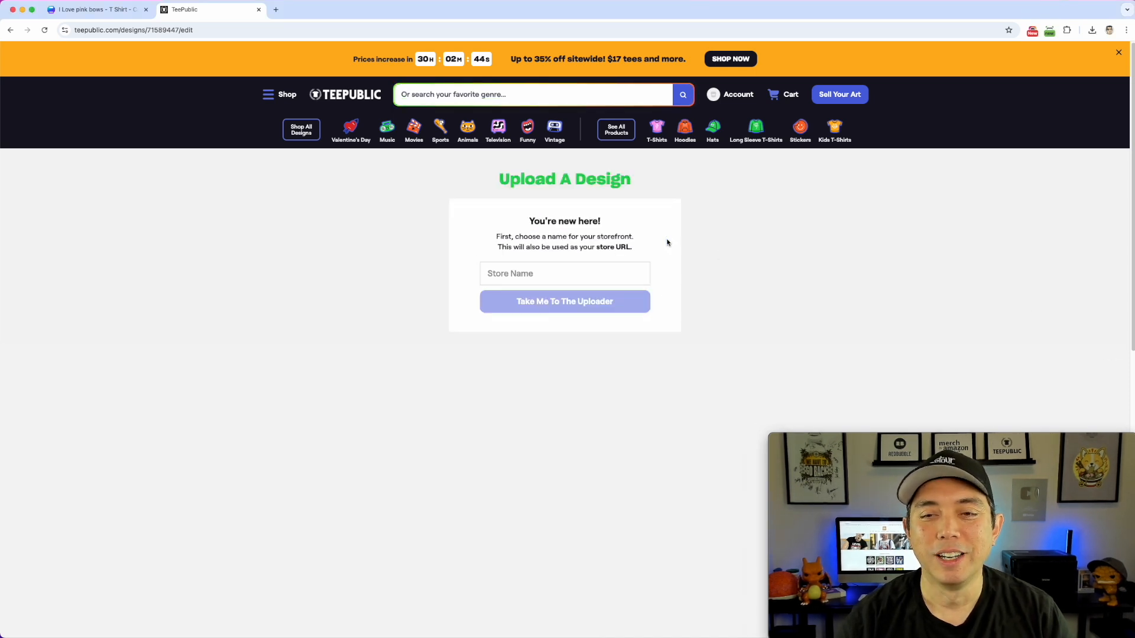
left_click(517, 275)
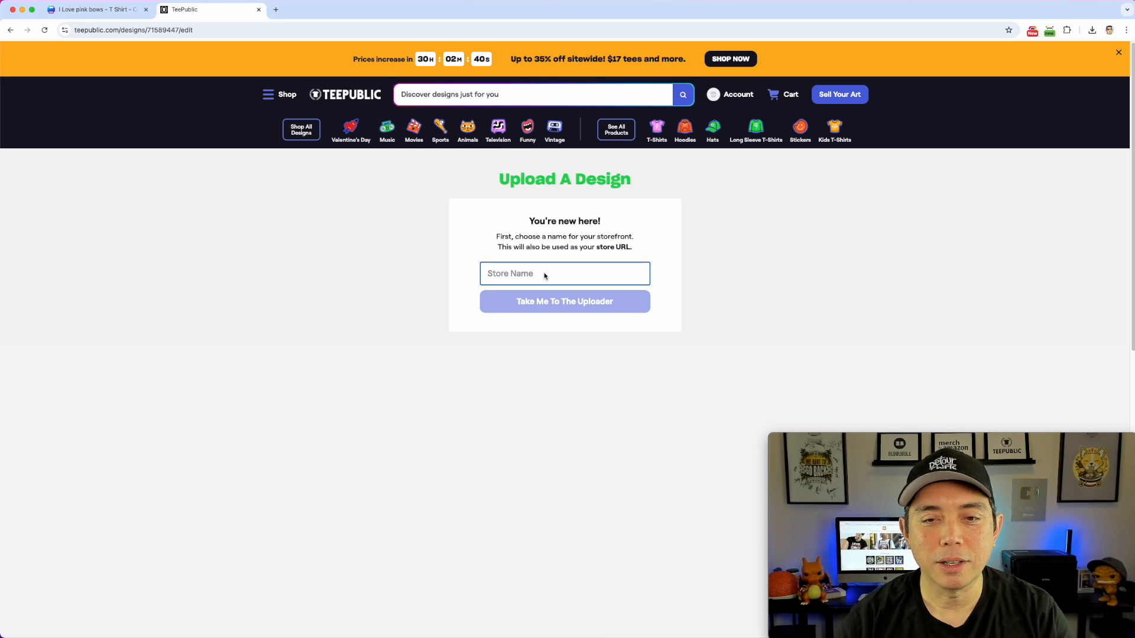
type("Totally ")
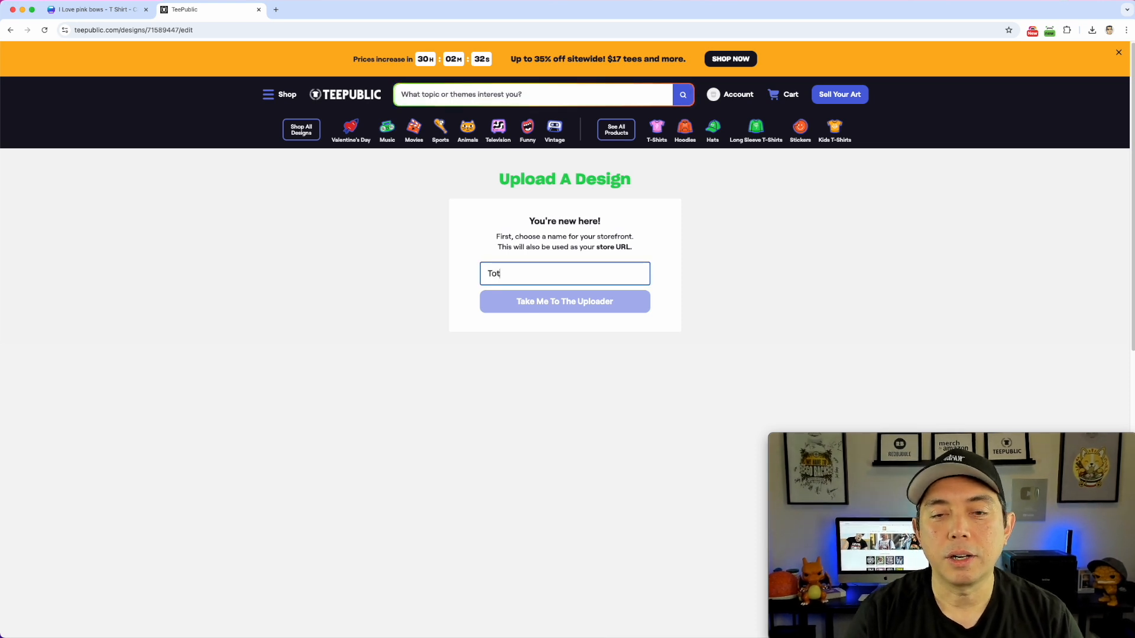
type("Aw")
type("esome")
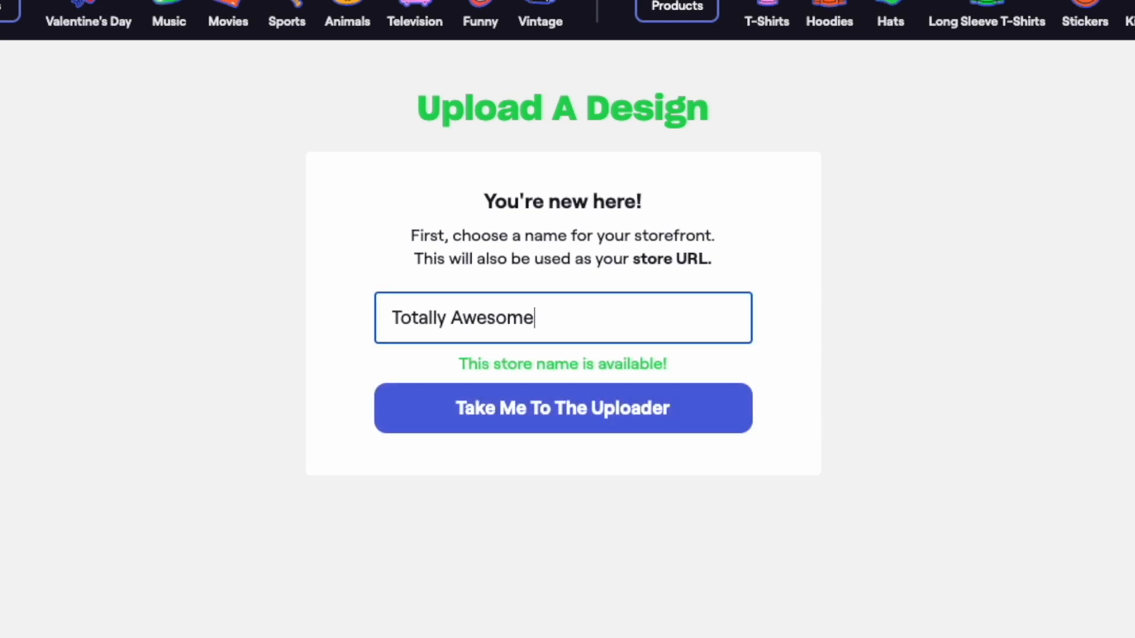
type(" T-Sh")
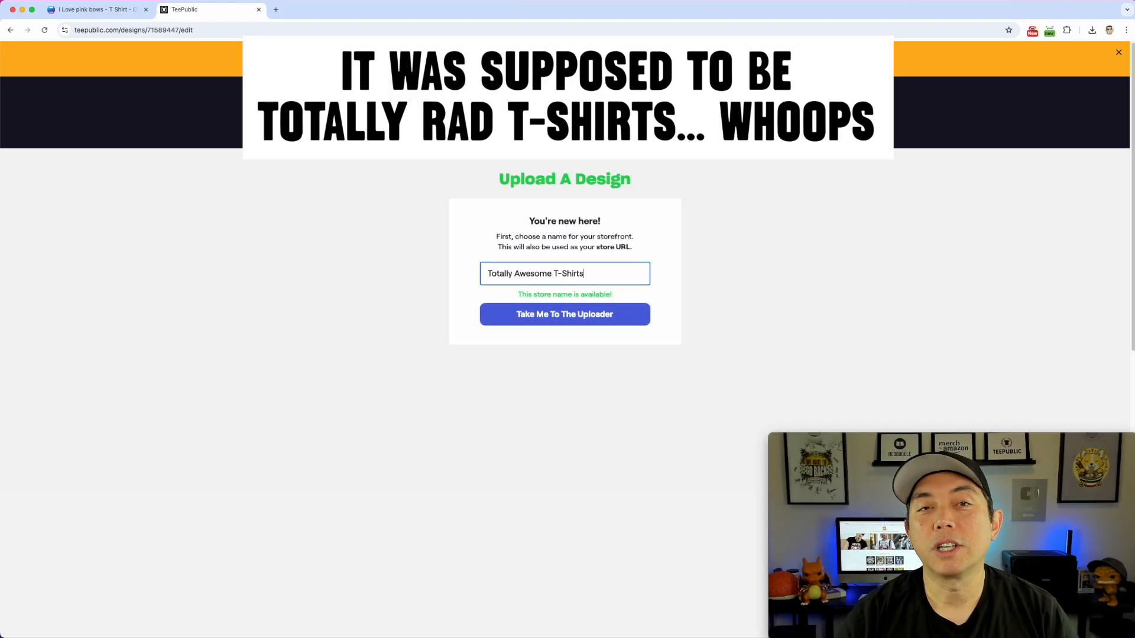
type("irts")
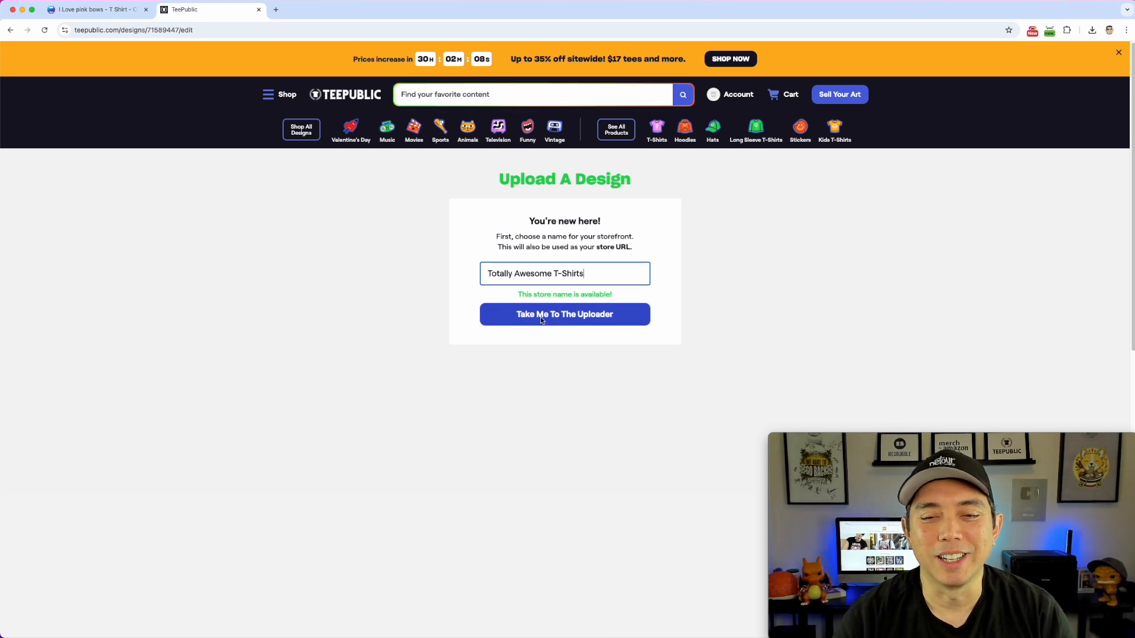
left_click(573, 318)
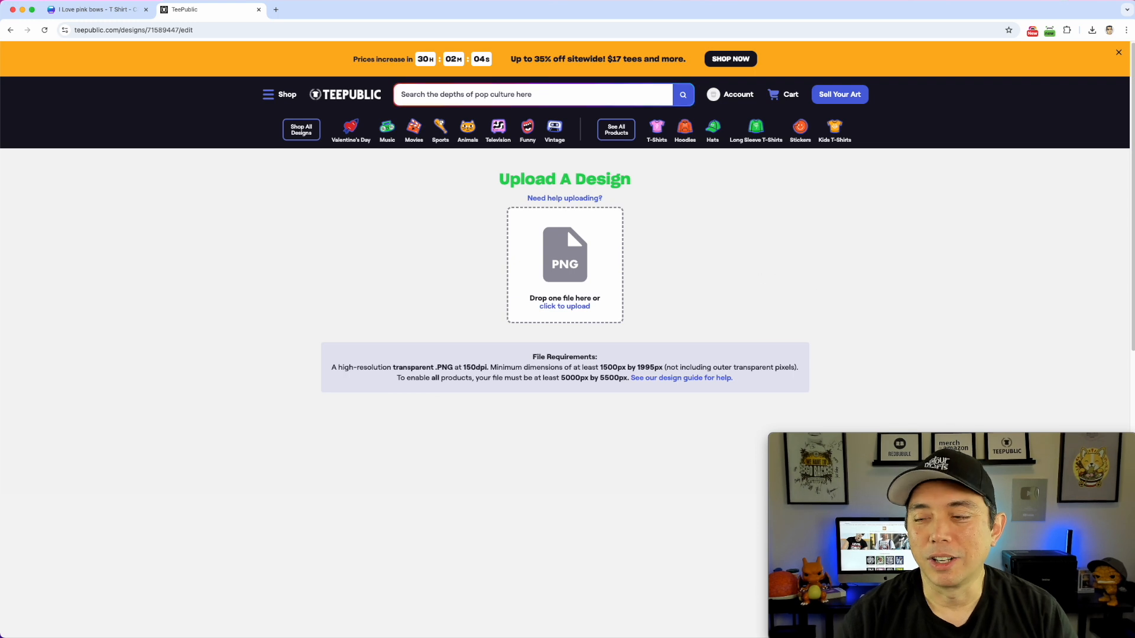
- Upload the exported transparent pink bows PNG as the artwork and look over the design form down to the publishing options
left_click_drag(768, 285, 565, 264)
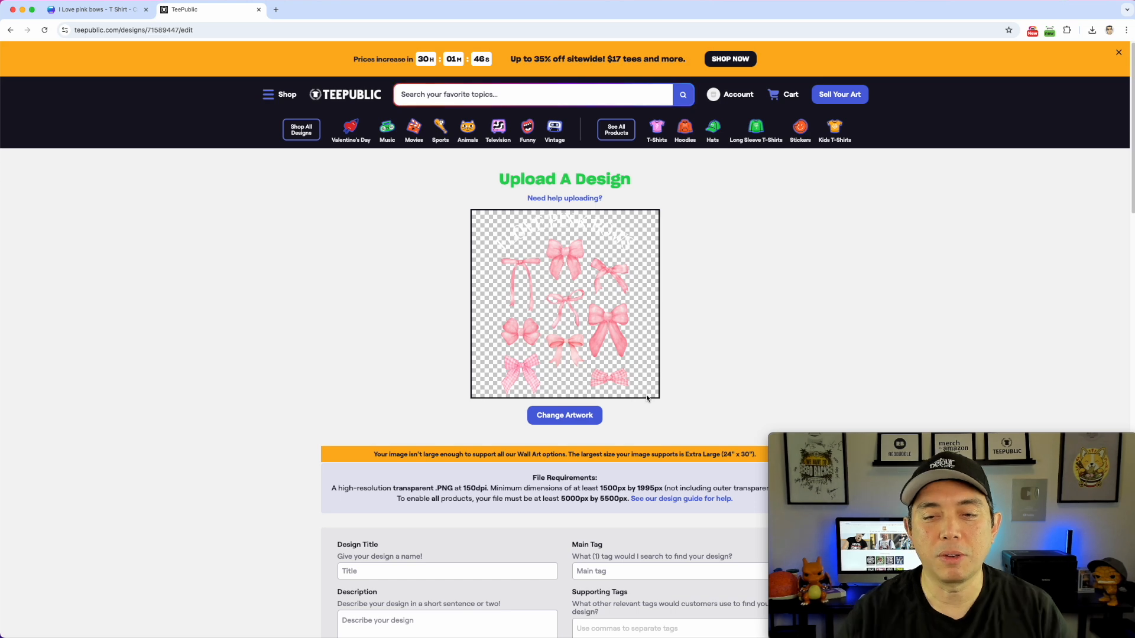
scroll(755, 367, "down", 3)
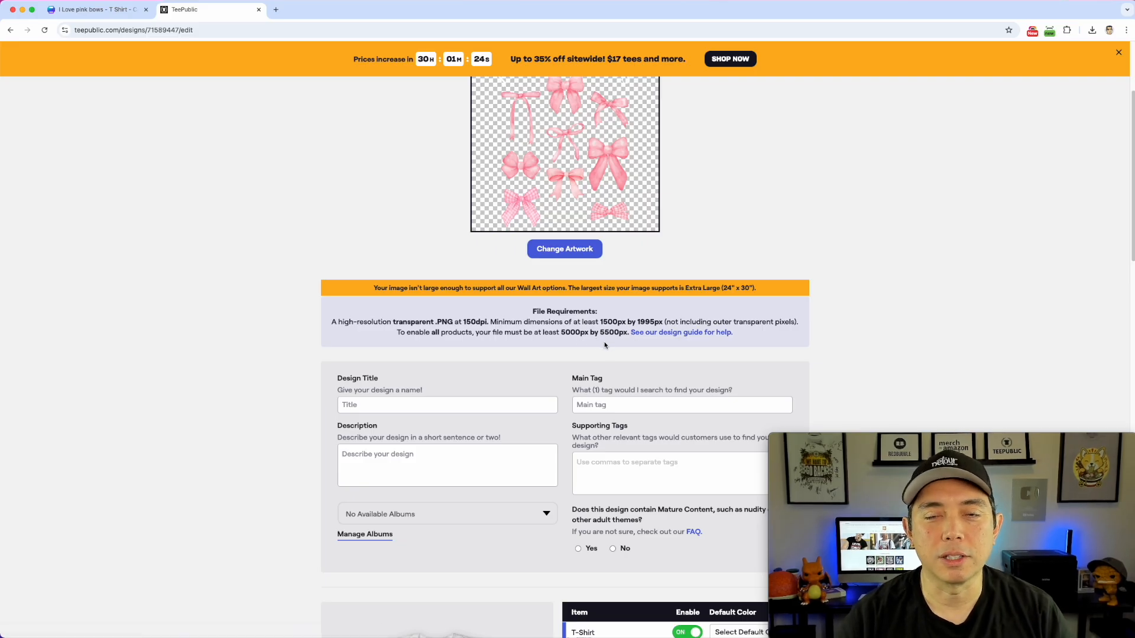
scroll(585, 429, "down", 1)
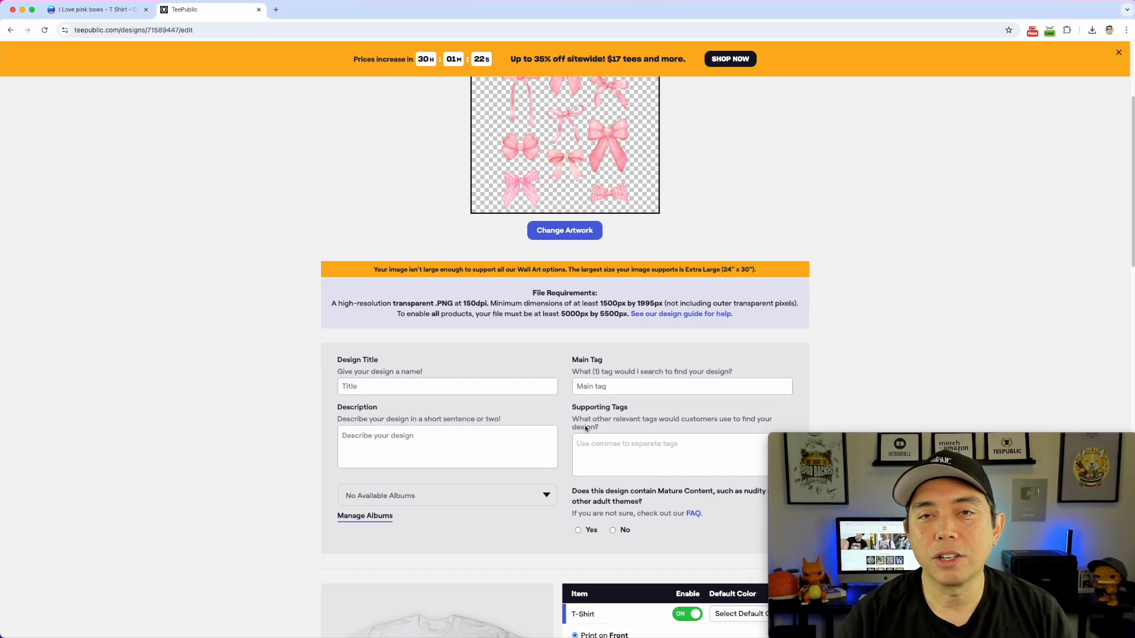
scroll(585, 429, "down", 15)
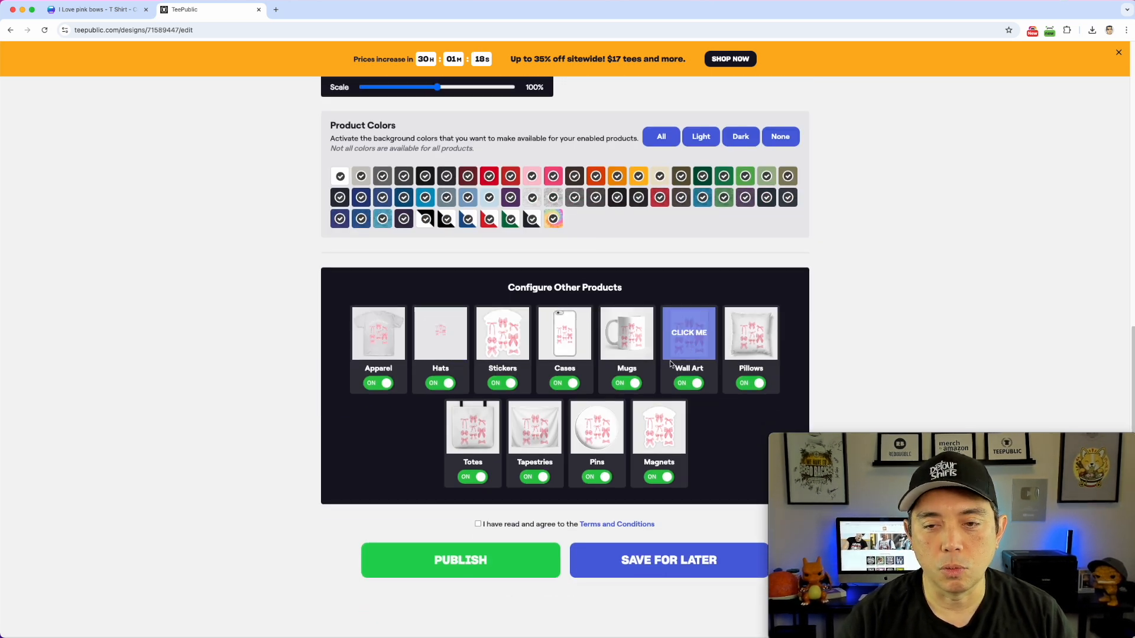
scroll(579, 464, "up", 4)
scroll(579, 461, "up", 20)
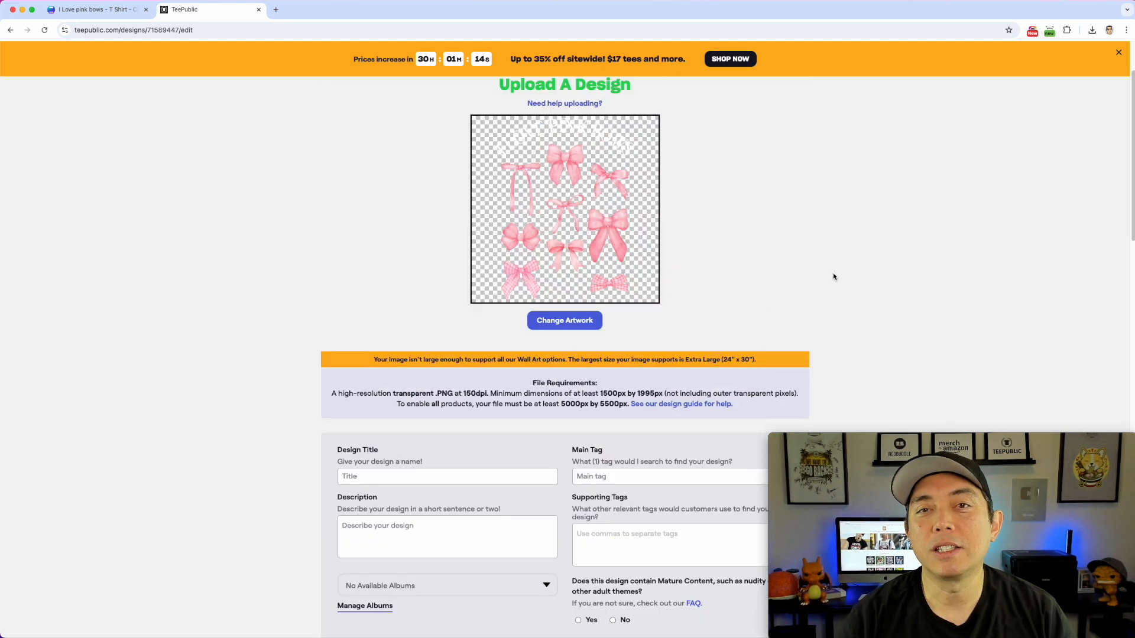
scroll(827, 296, "up", 3)
- Enter "I Love Bows" as the design title
scroll(583, 310, "down", 7)
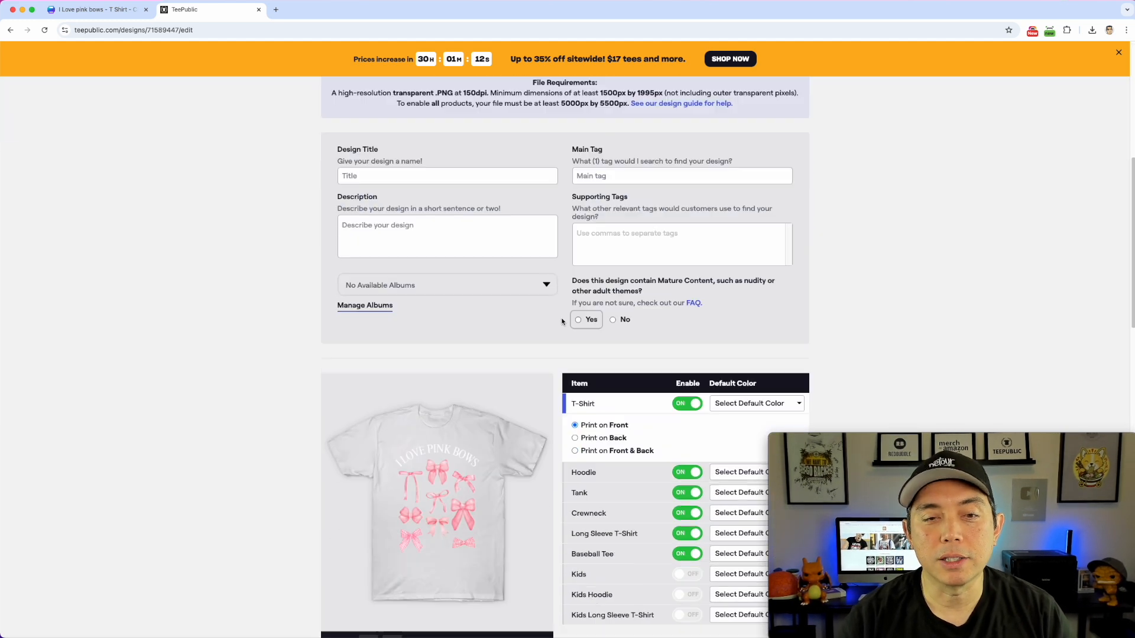
left_click(370, 172)
type("I ")
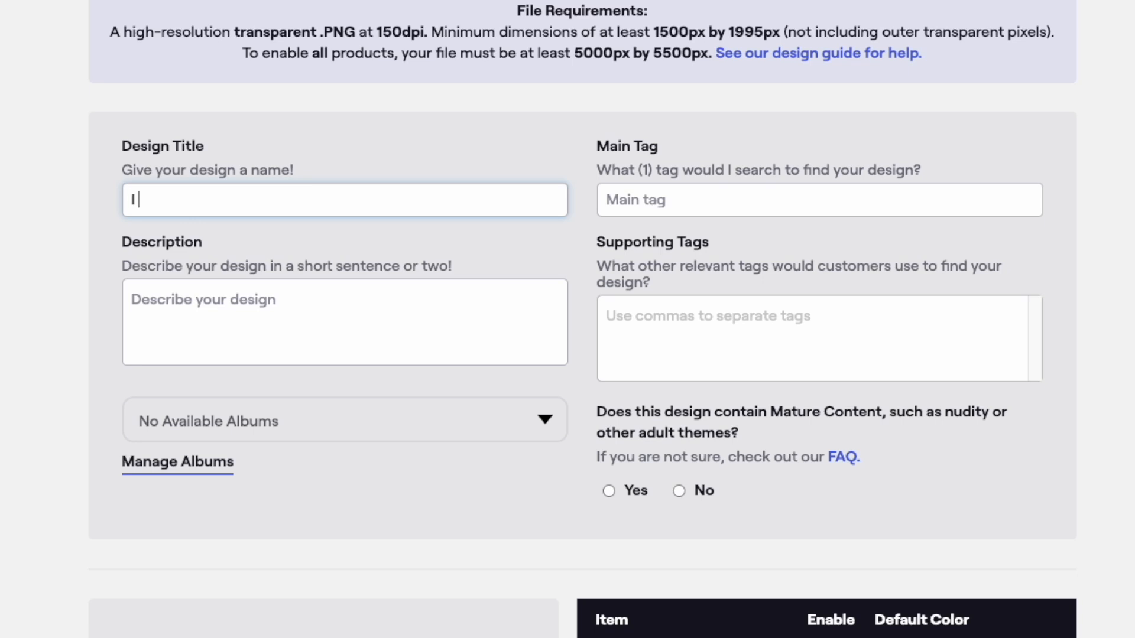
type("Love Boow")
key("BackSpace")
key("BackSpace")
left_click(208, 302)
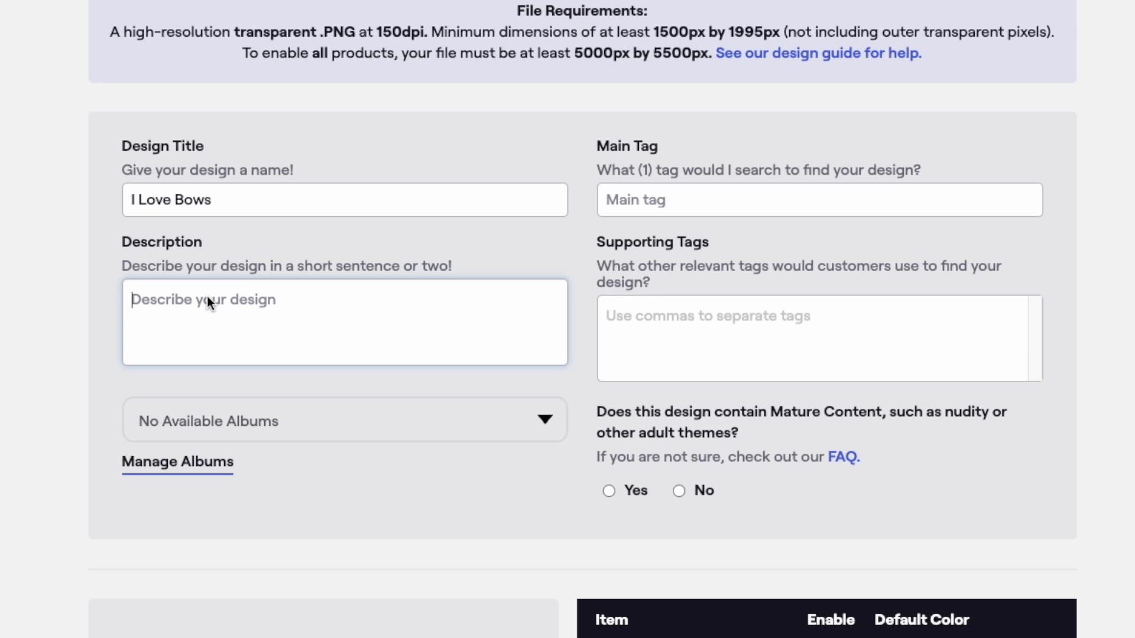
type("I")
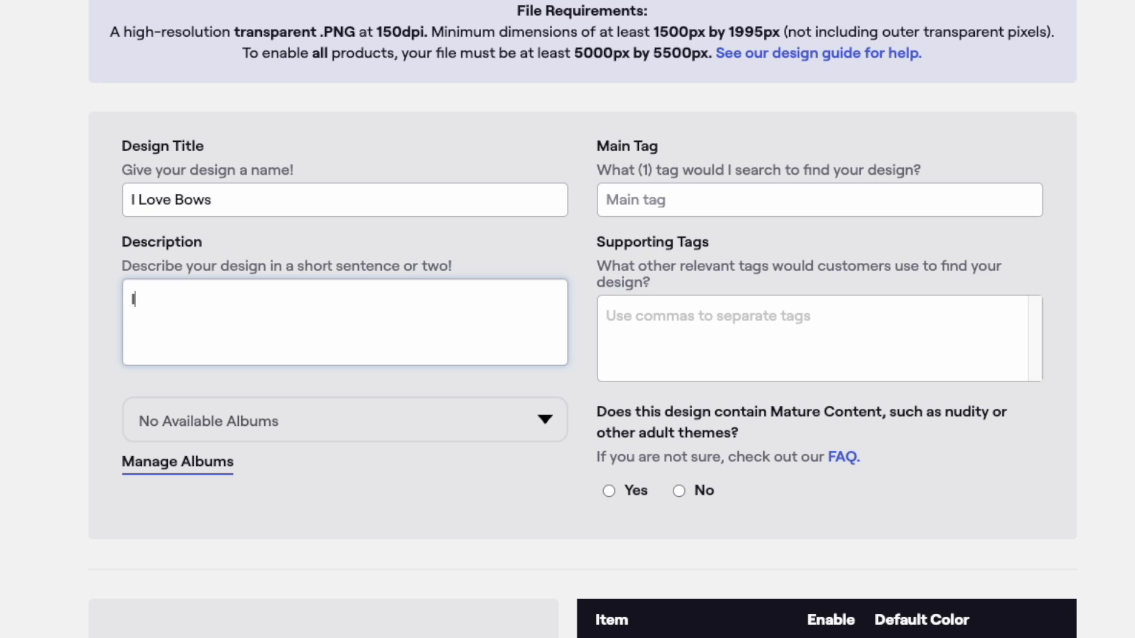
type(" Lo")
- Insert "Pink" before "Bows" in the title and replace the description with "For those that love pink bows. Lots of different pink bows."
left_click(175, 201)
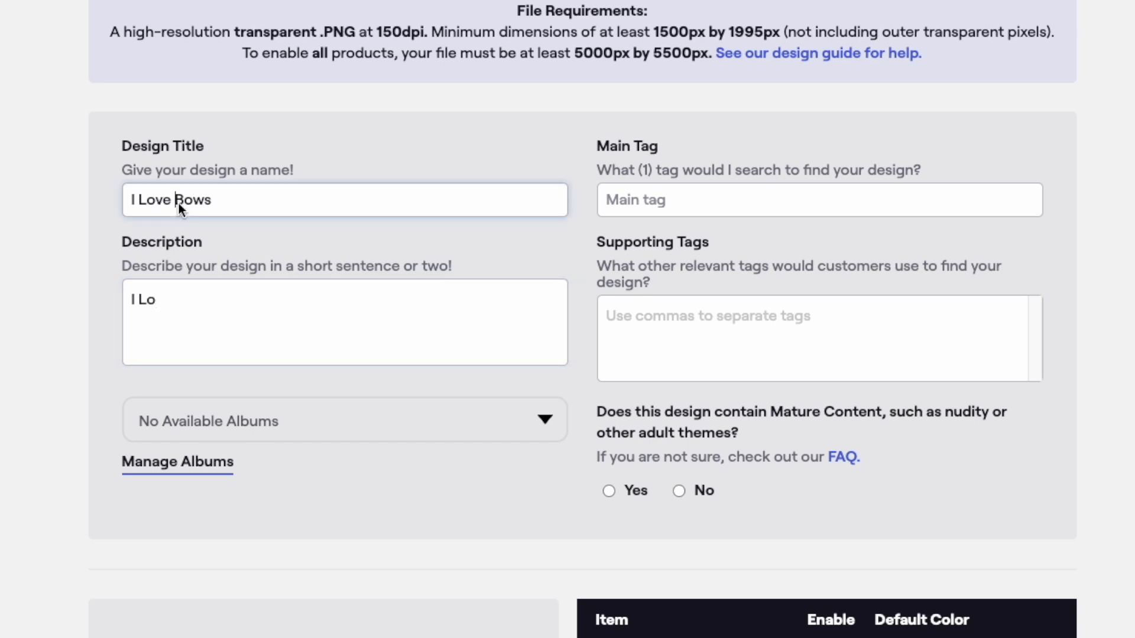
type("Pink")
left_click_drag(172, 301, 42, 284)
type("Fo")
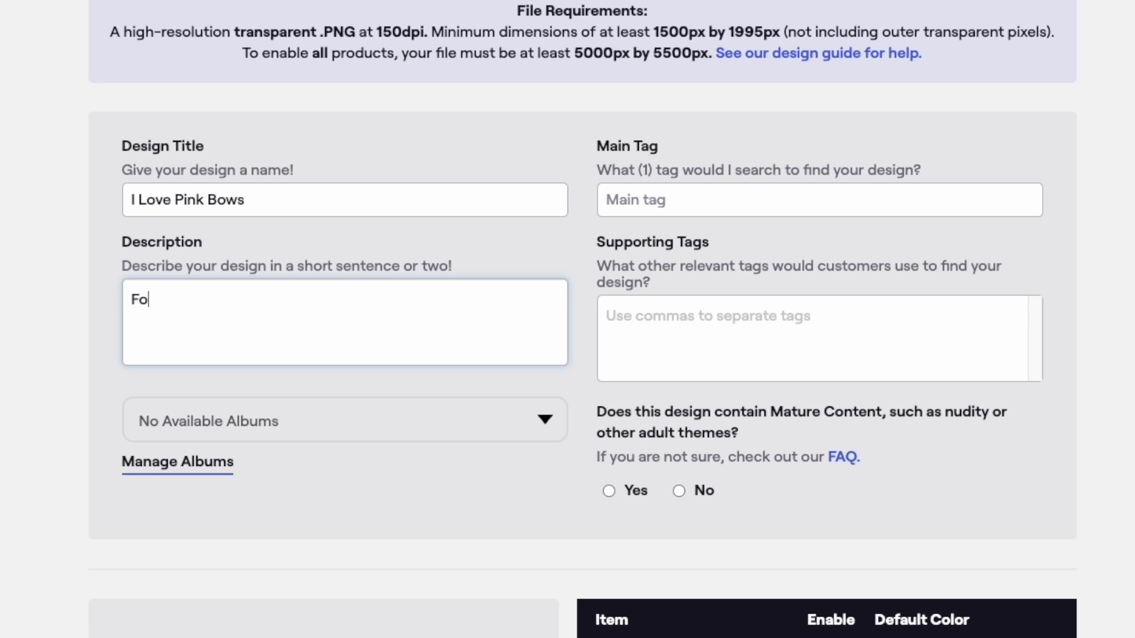
type("r those that love pink bows.")
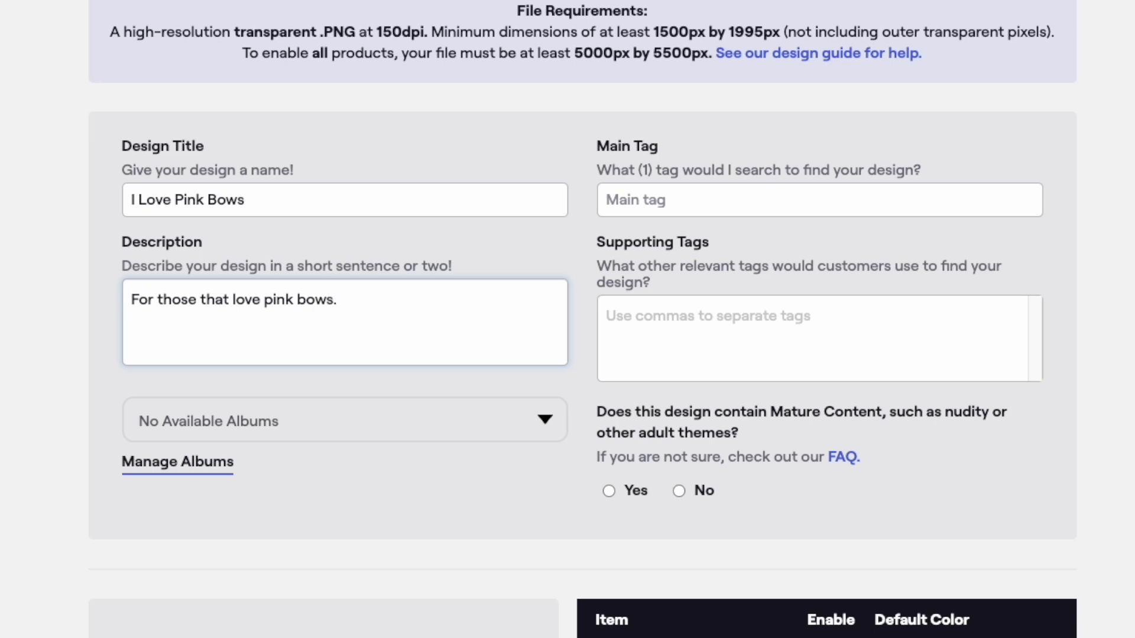
type(" Lots of different pink bows.")
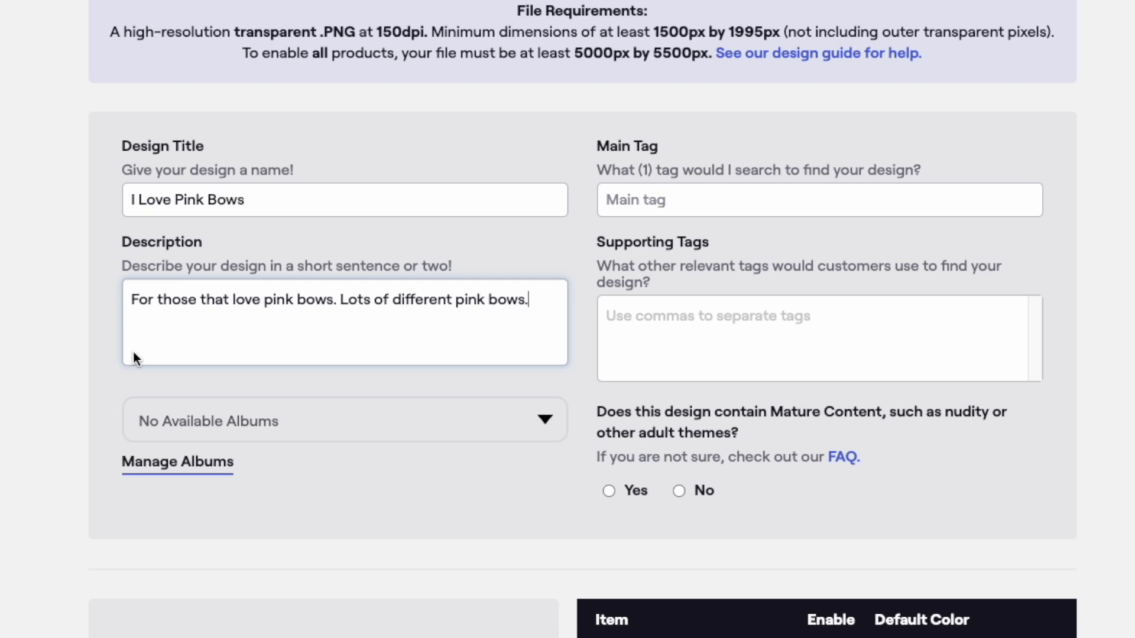
- Set the main tag to the suggested tag "bows"
left_click(247, 433)
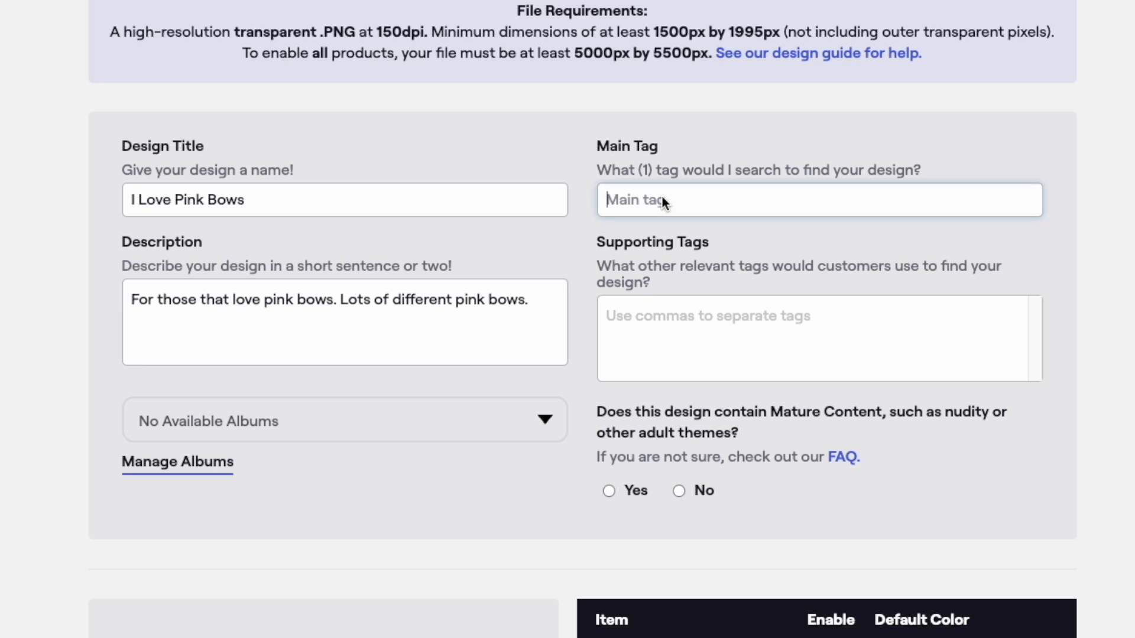
type("Bows")
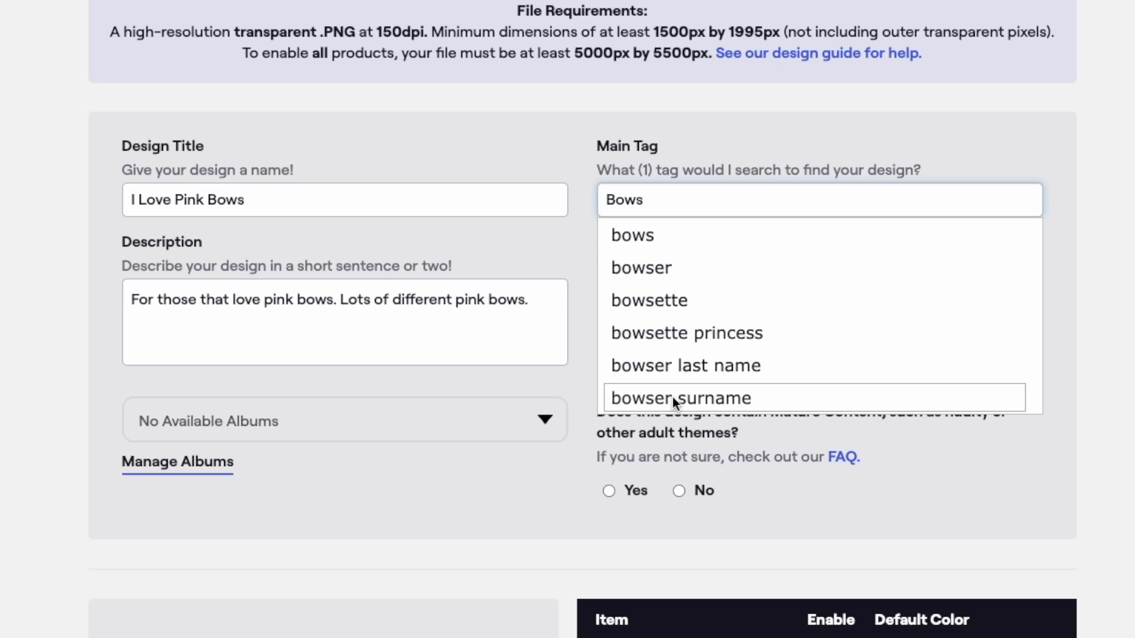
left_click(644, 234)
- Add the supporting tags "bow", "cute", "pink" and "pink ribbon"
left_click(645, 319)
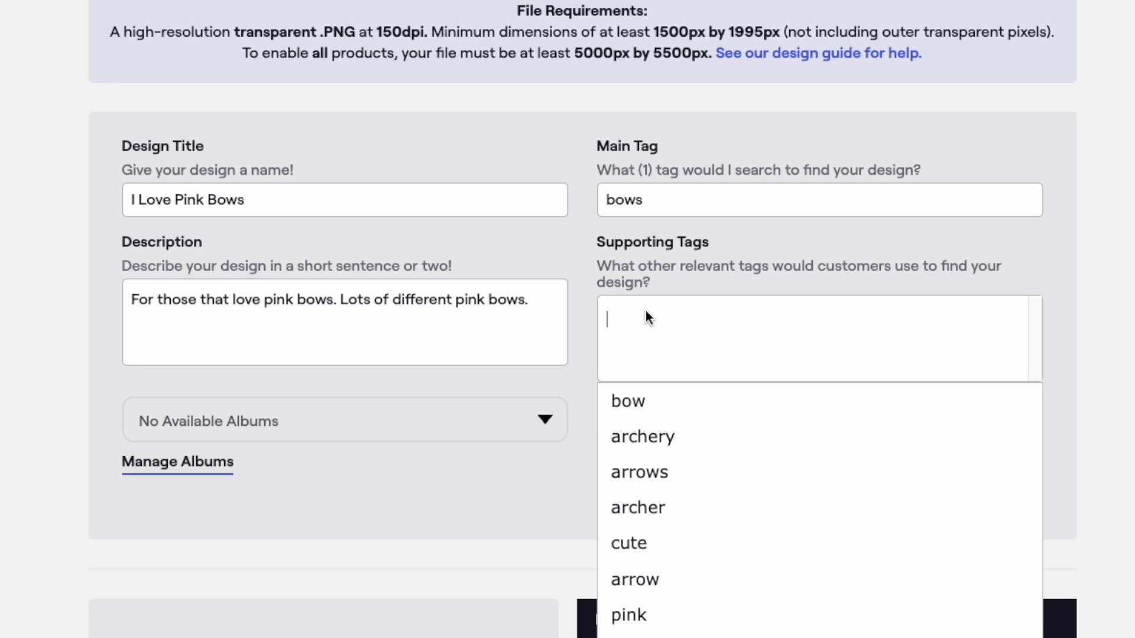
left_click(642, 399)
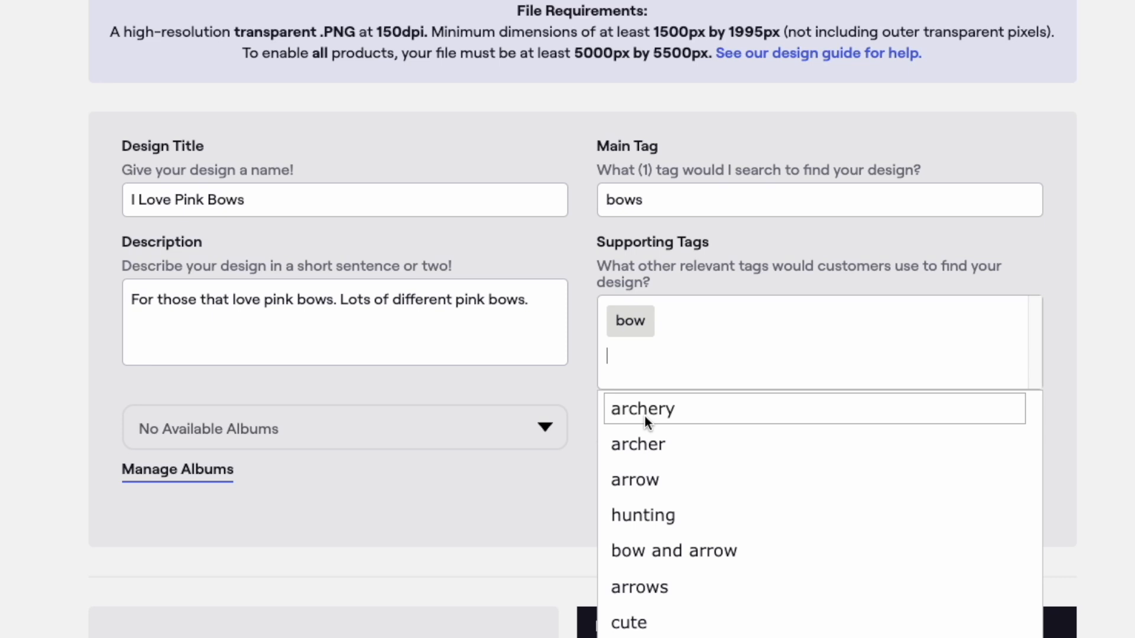
left_click(641, 622)
type("pink")
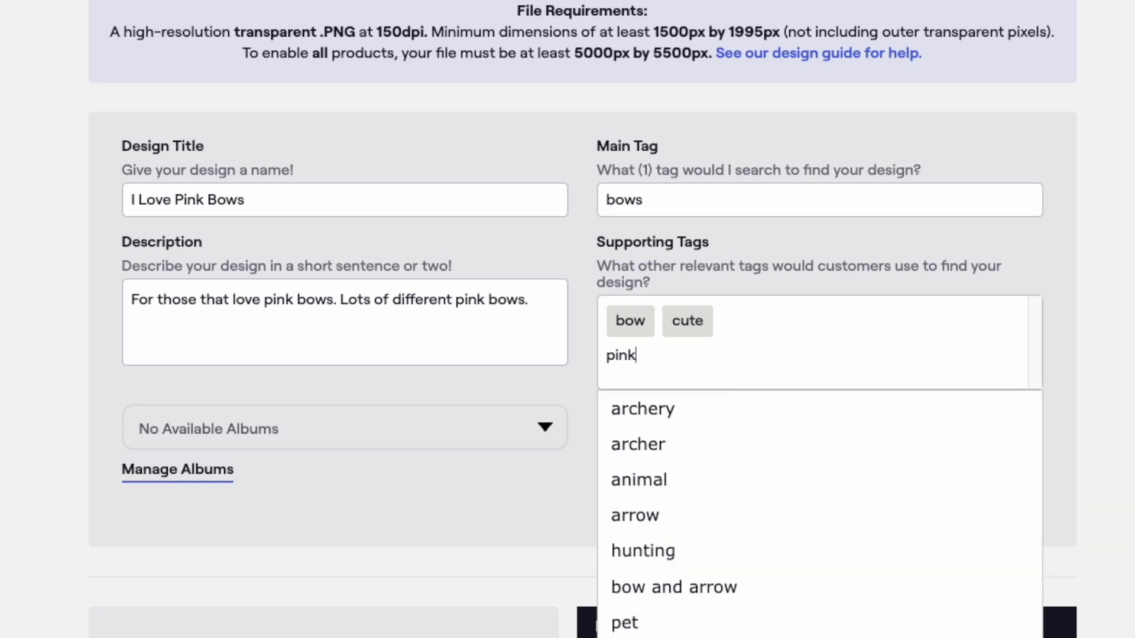
key("Return")
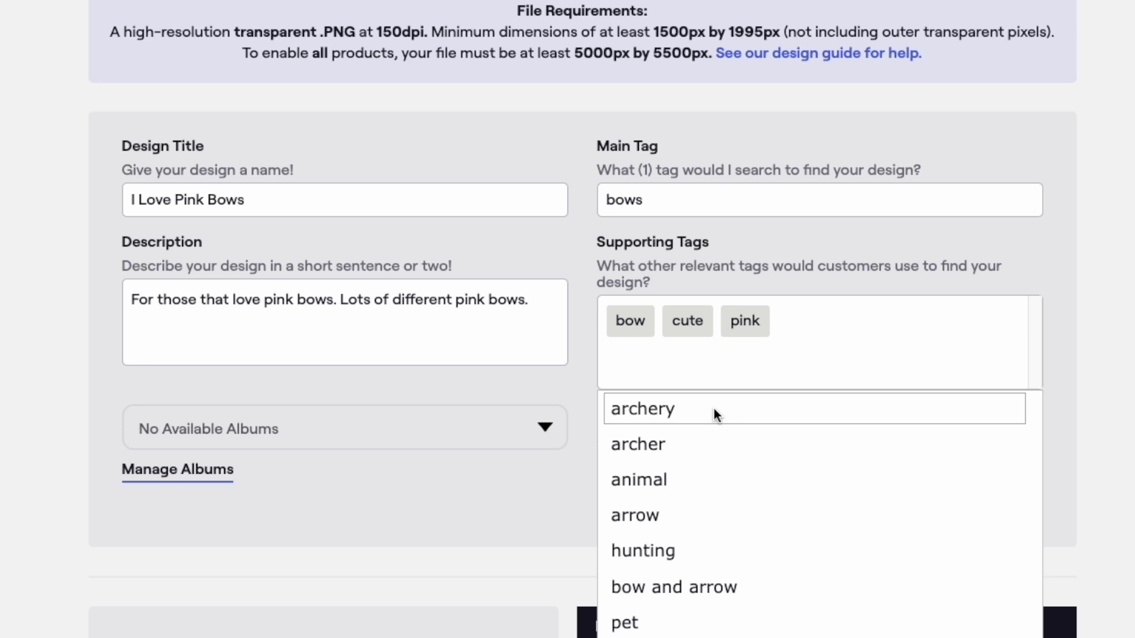
type("pink")
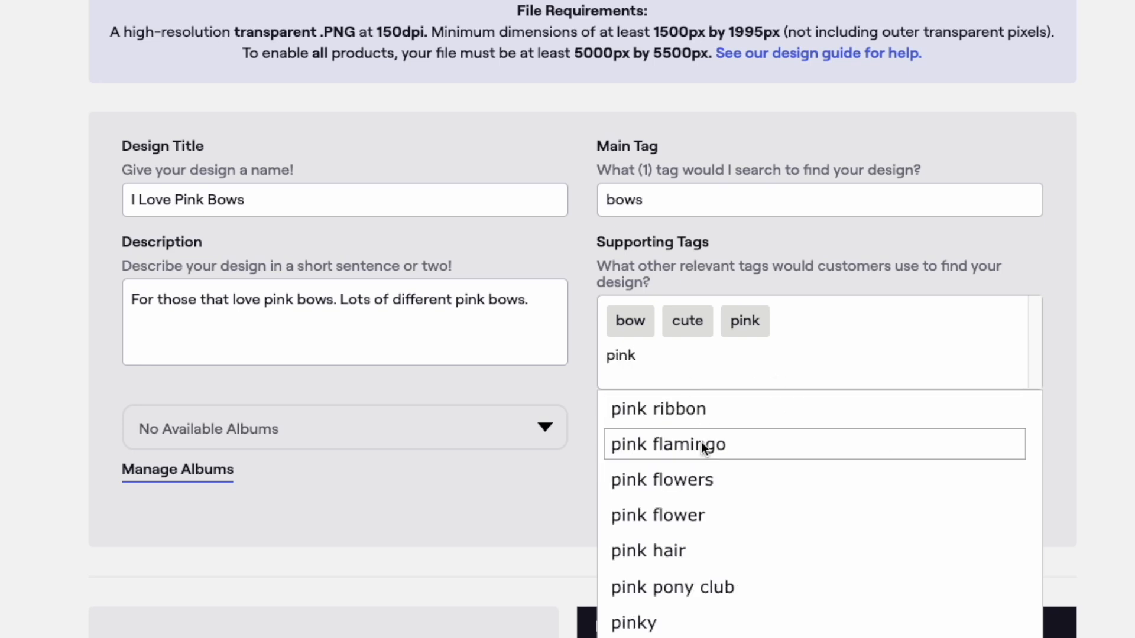
left_click(697, 411)
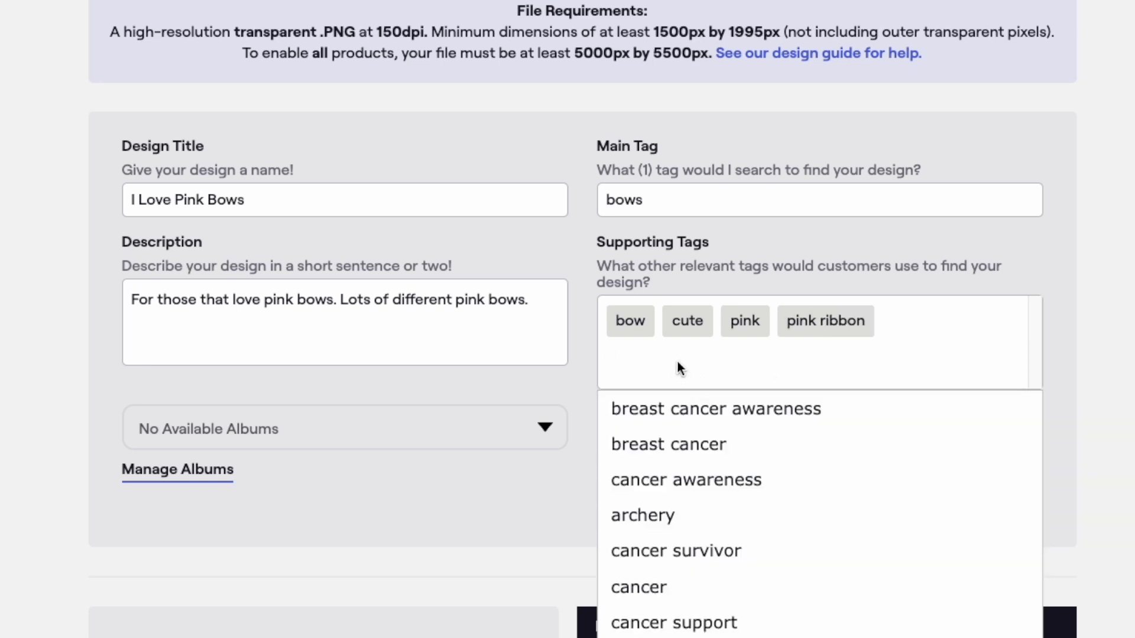
- Add the supporting tags "love", "breast cancer awareness", "breast cancer" and "cancer awareness"
type("Love")
key("Return")
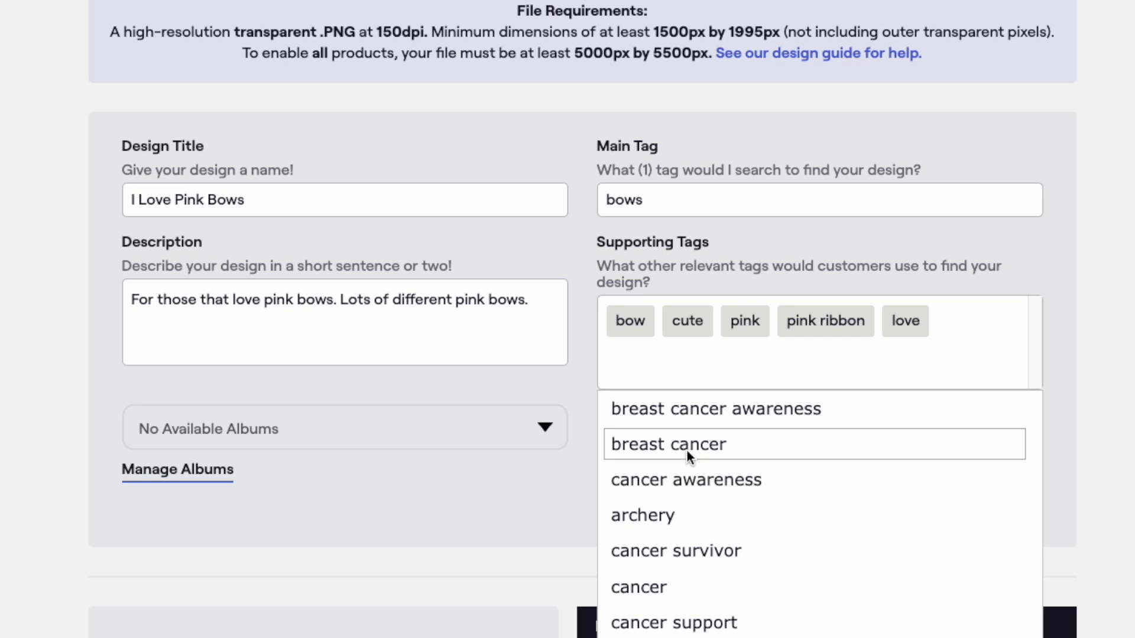
left_click(693, 414)
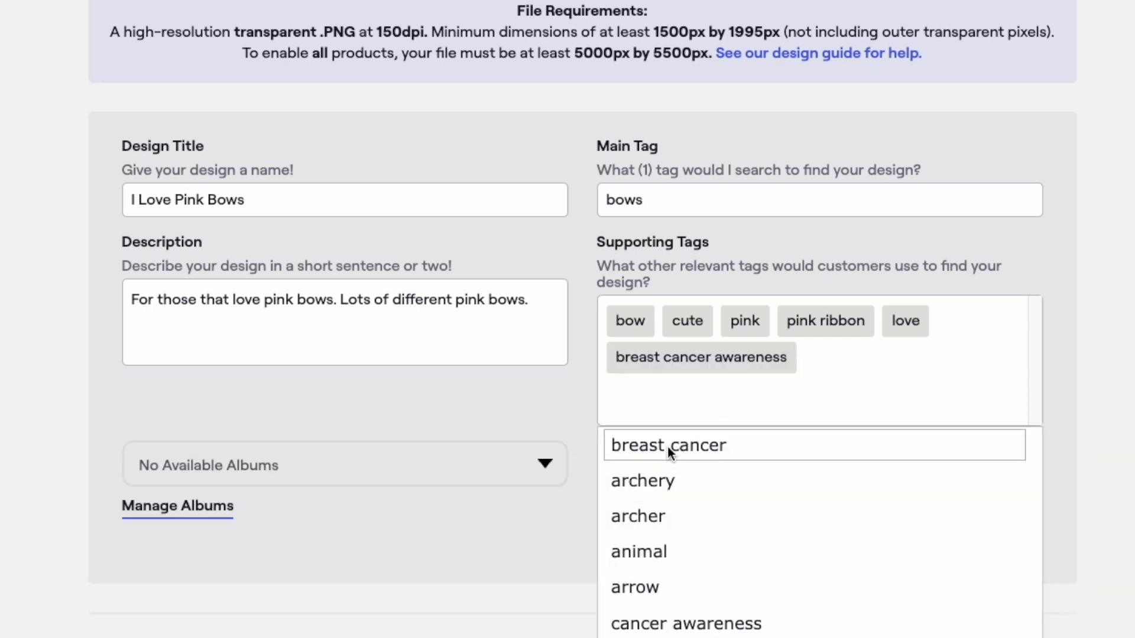
left_click(668, 445)
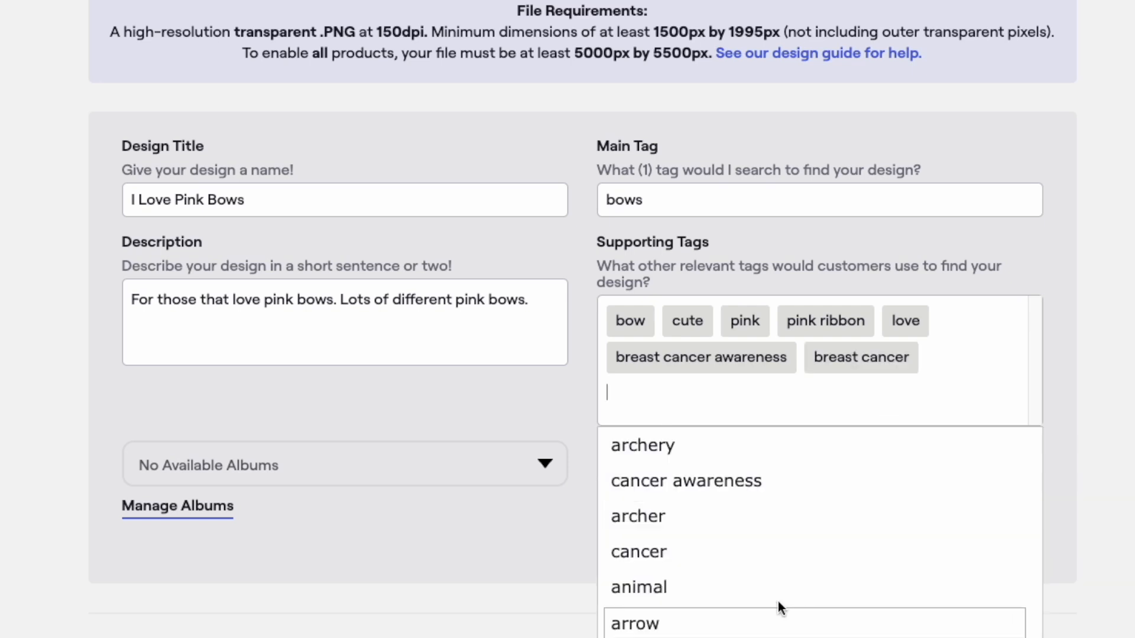
left_click(707, 496)
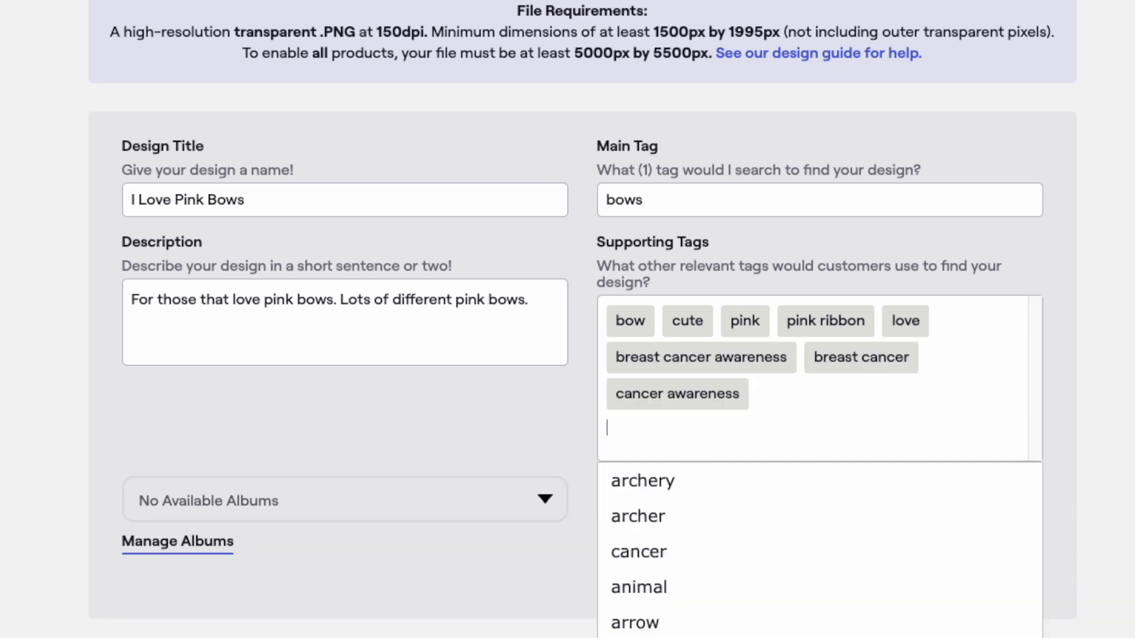
- Add the supporting tags "we wear pink" and "we wear pink in october", and close the tag suggestions
type("we wear p")
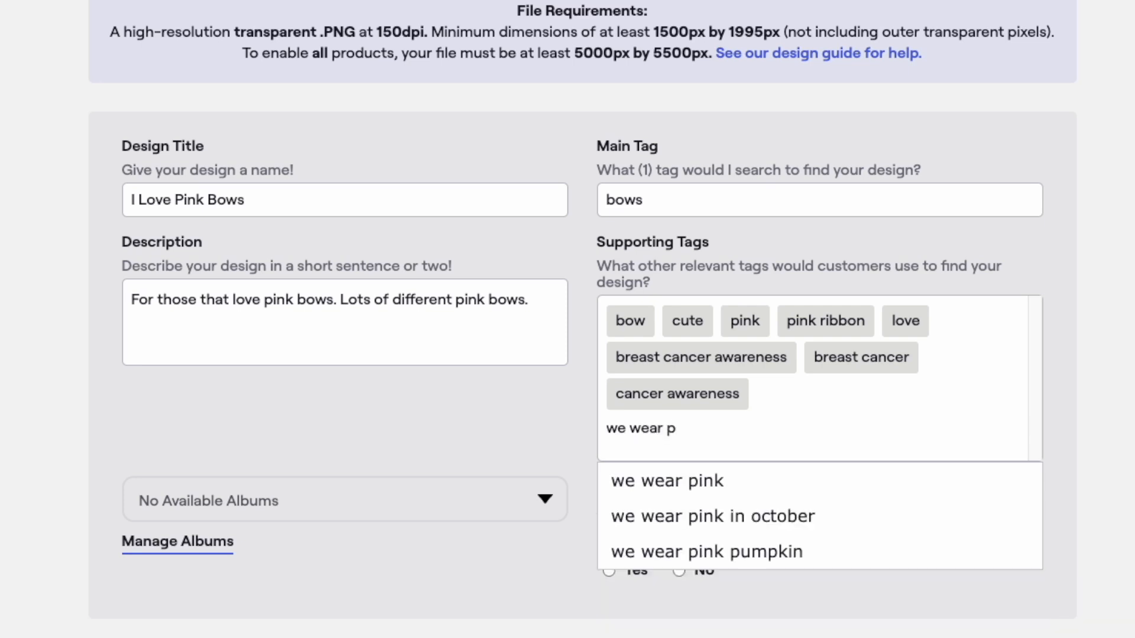
left_click(644, 477)
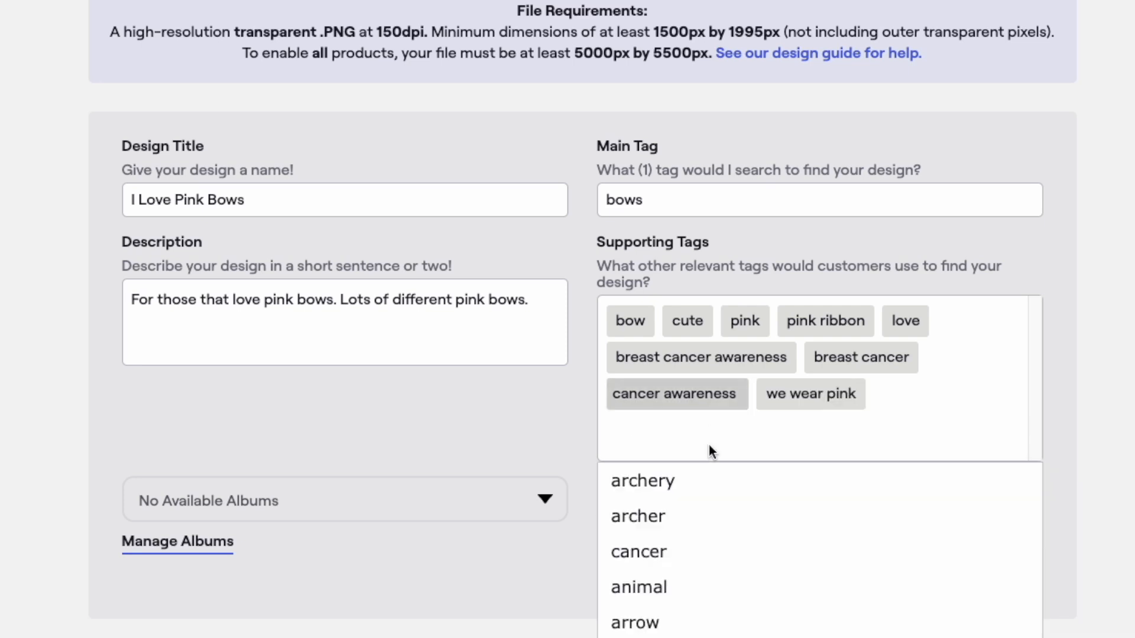
type("we")
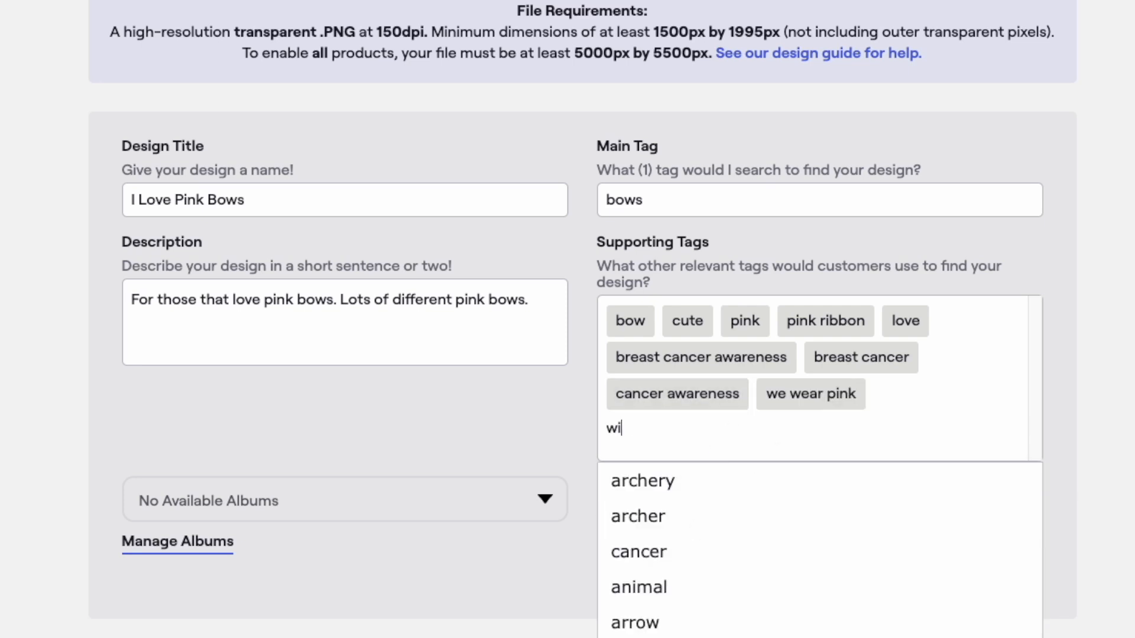
type(" wear")
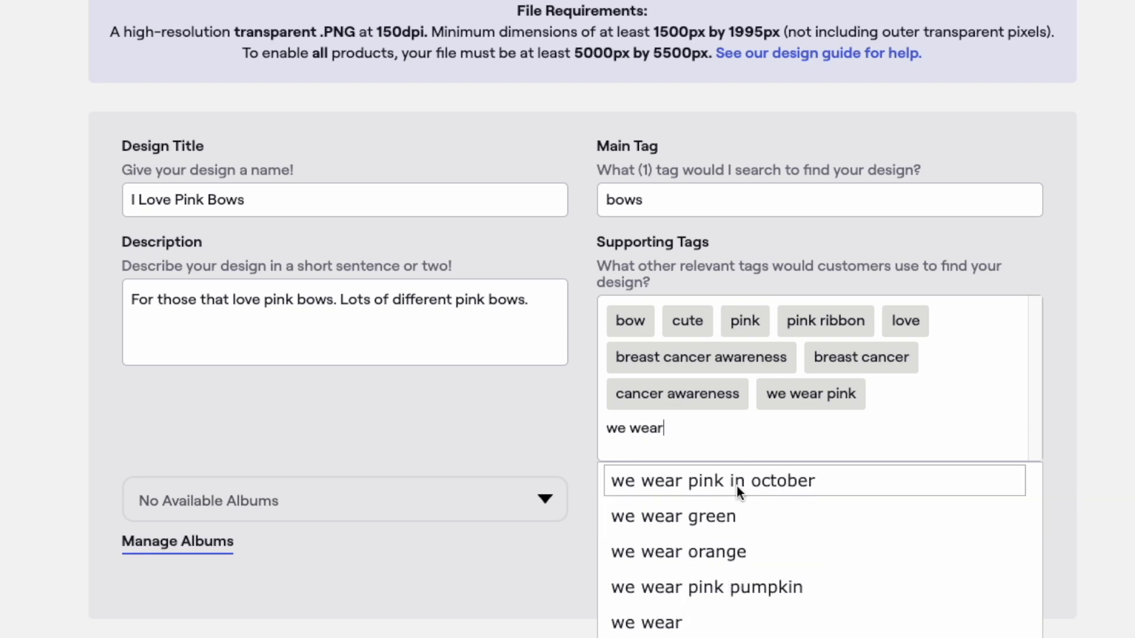
left_click(736, 481)
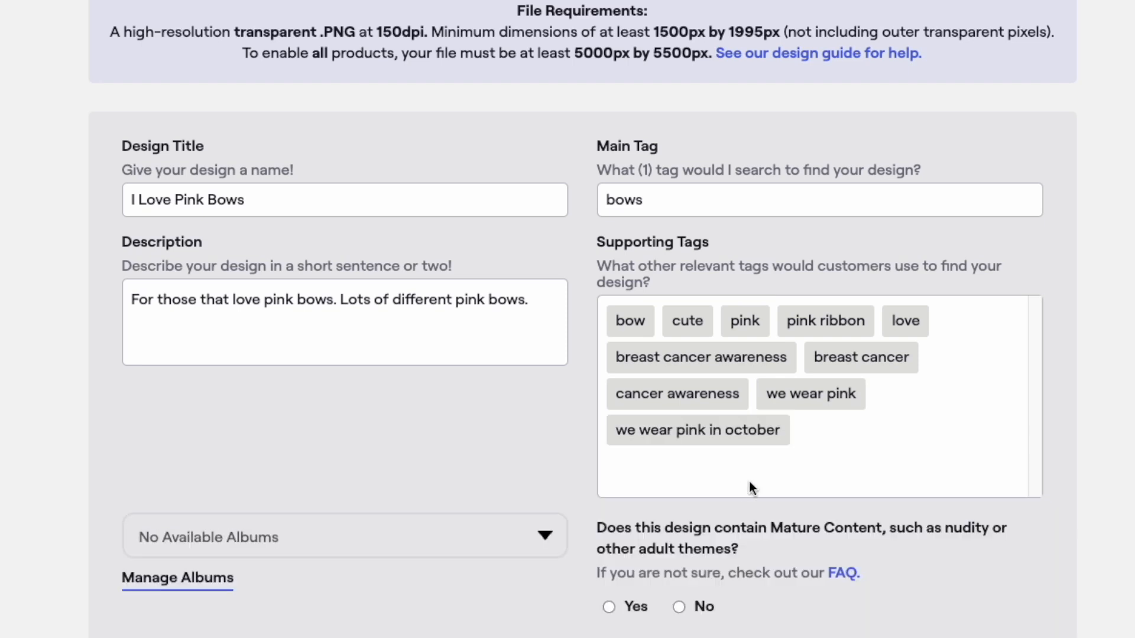
left_click(859, 273)
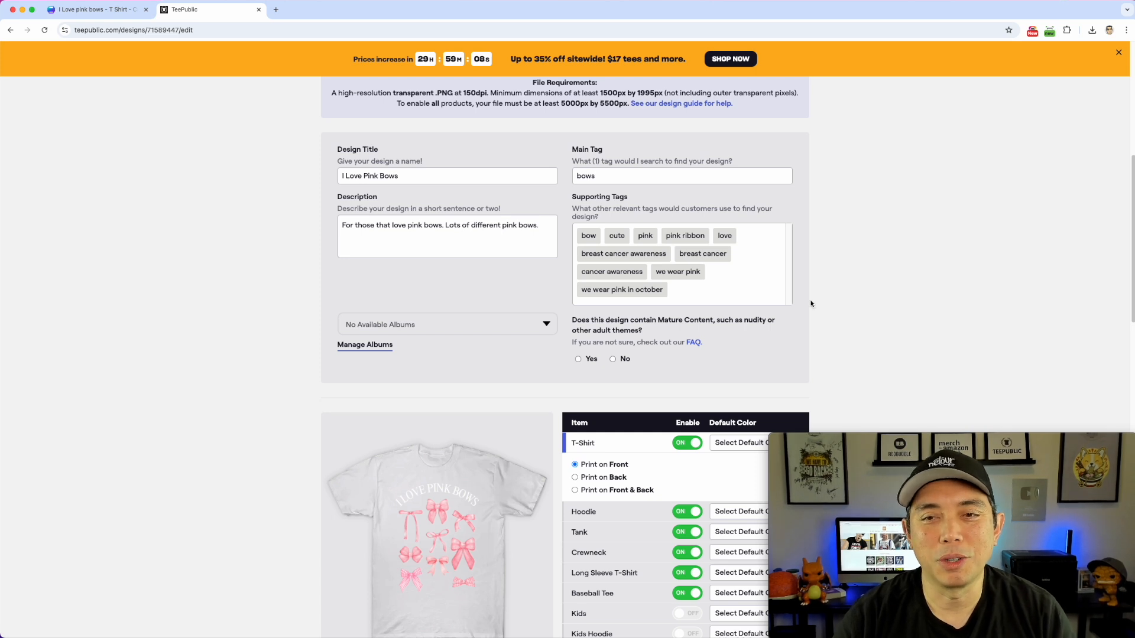
- Answer No to the question whether the design contains mature content
scroll(635, 268, "down", 1)
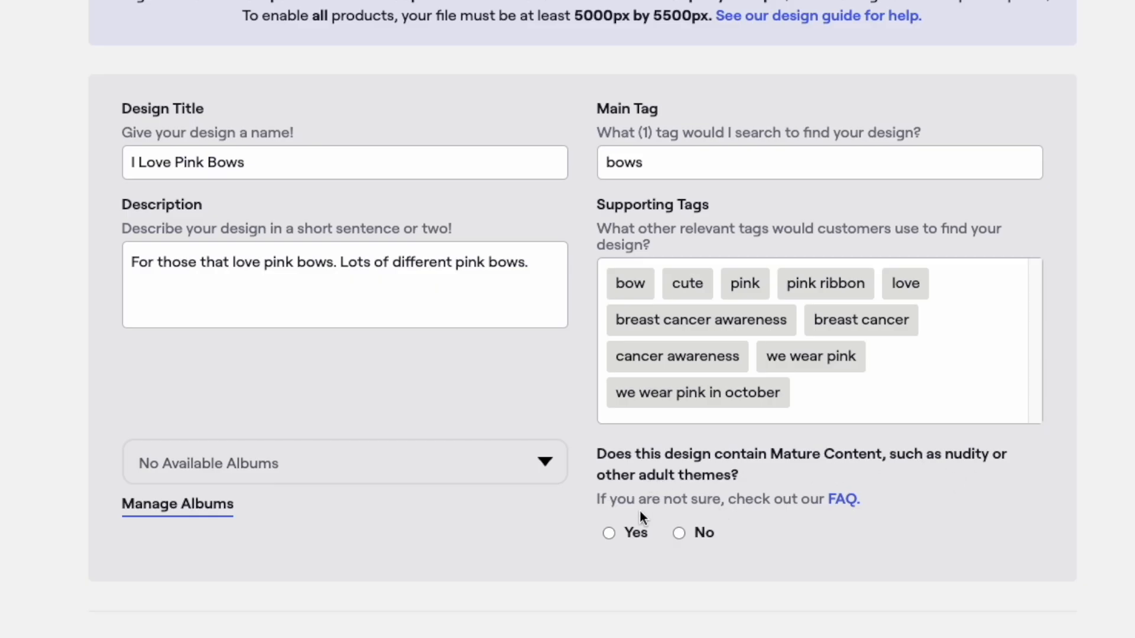
left_click(680, 532)
- Set the T-Shirt's default color to Black and the Baseball Tee's default color to Black/White
scroll(1057, 445, "down", 7)
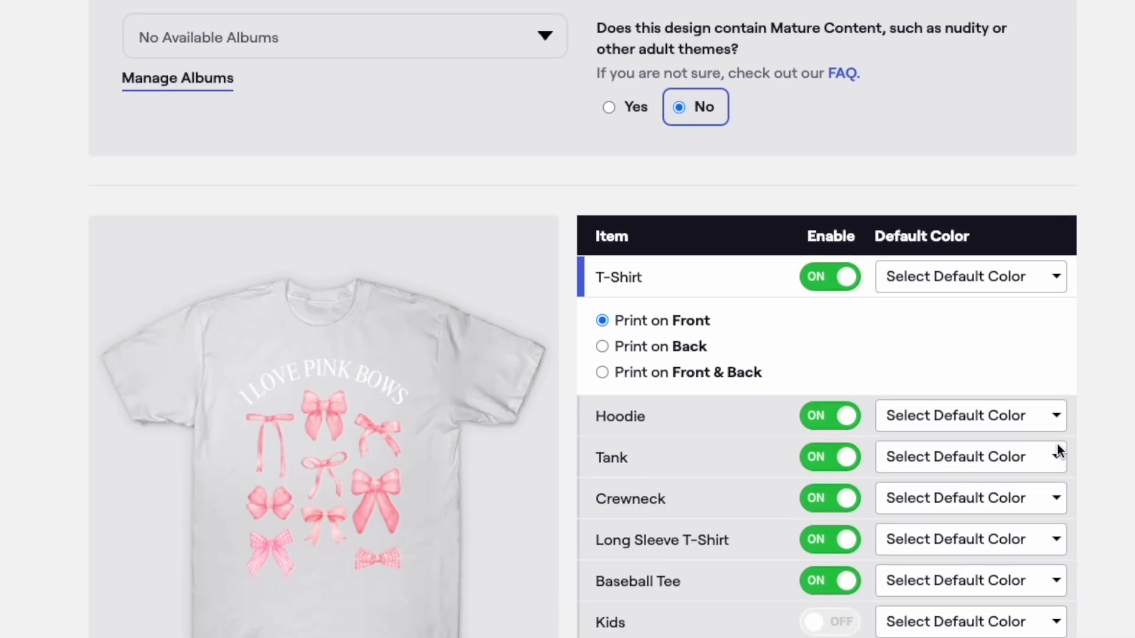
left_click(972, 277)
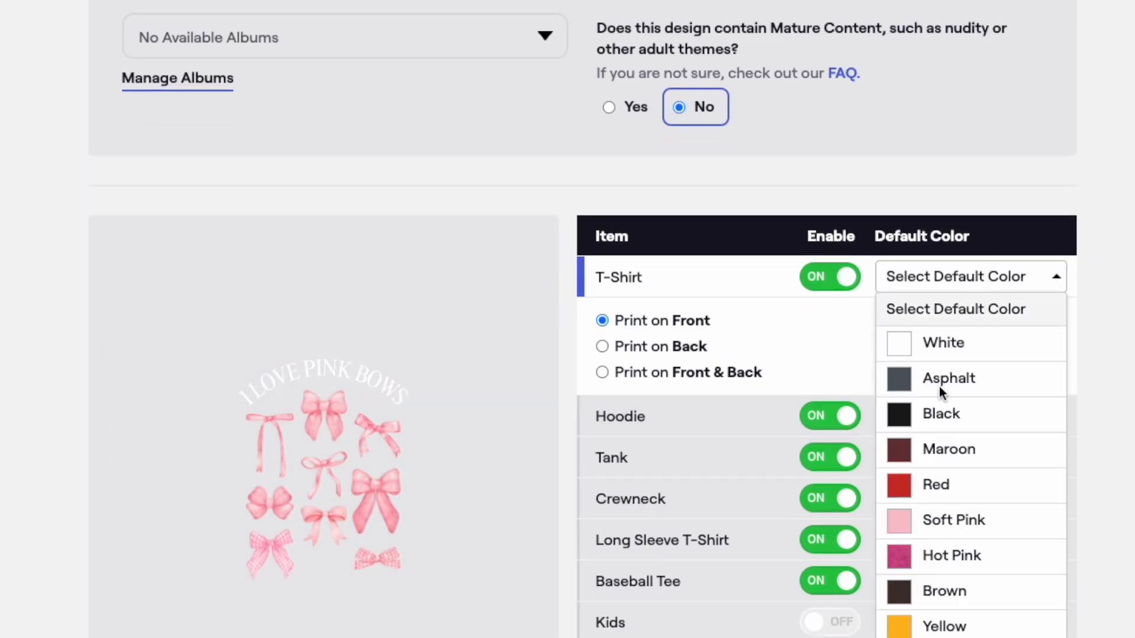
scroll(976, 464, "down", 2)
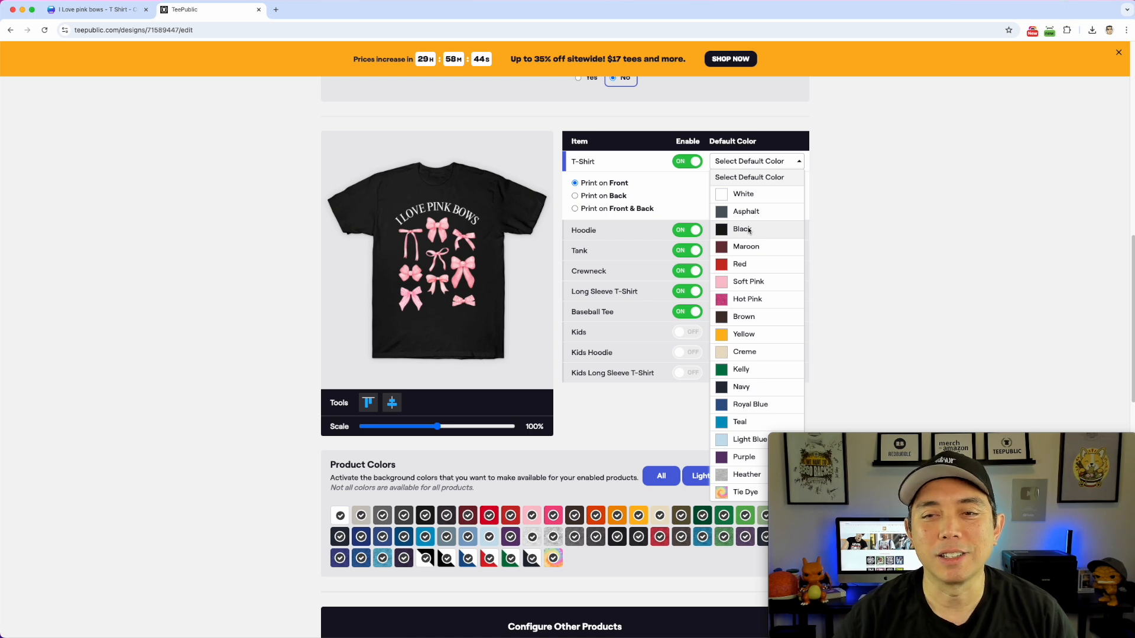
left_click(744, 230)
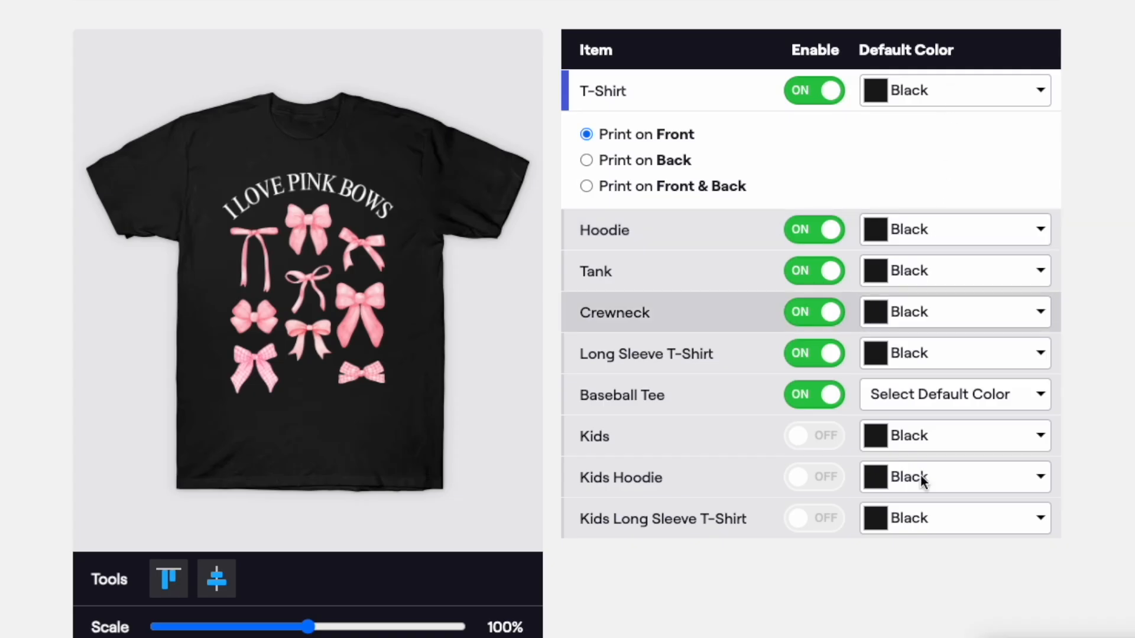
left_click(933, 395)
left_click(932, 461)
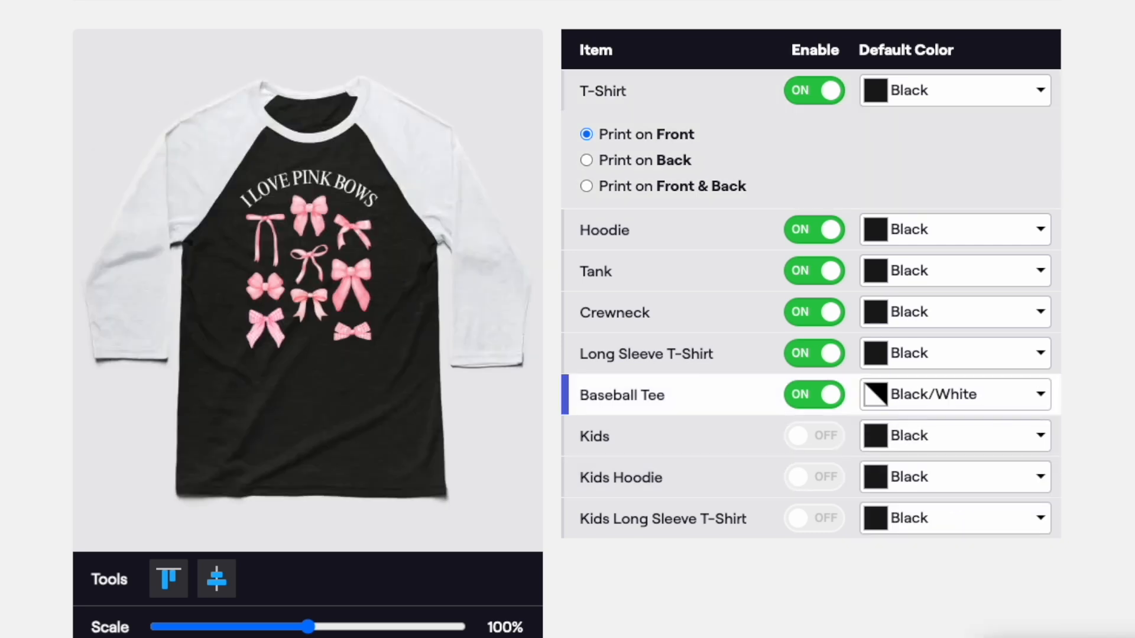
- Compare the dark and light background presets and activate only the Dark set of product colors
scroll(1106, 422, "down", 6)
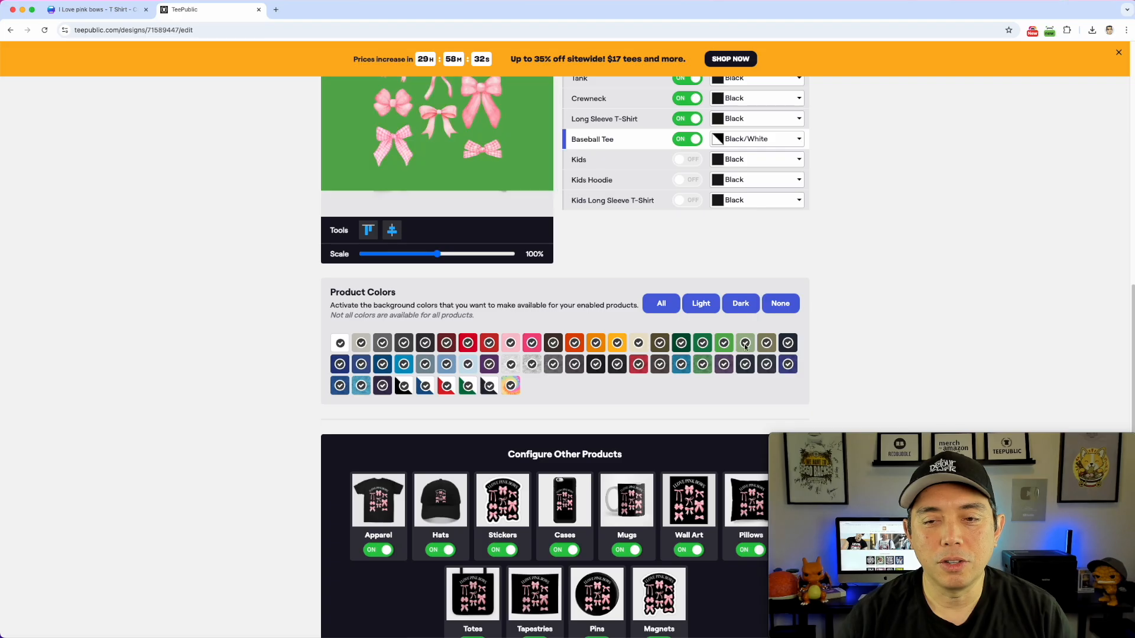
scroll(217, 597, "up", 2)
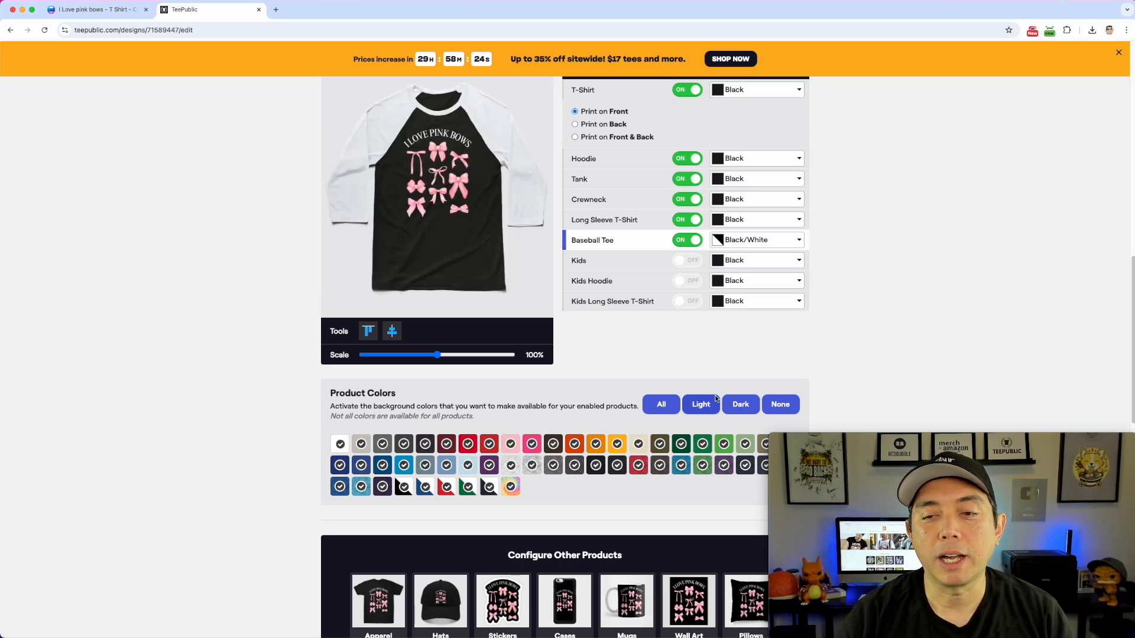
left_click(743, 406)
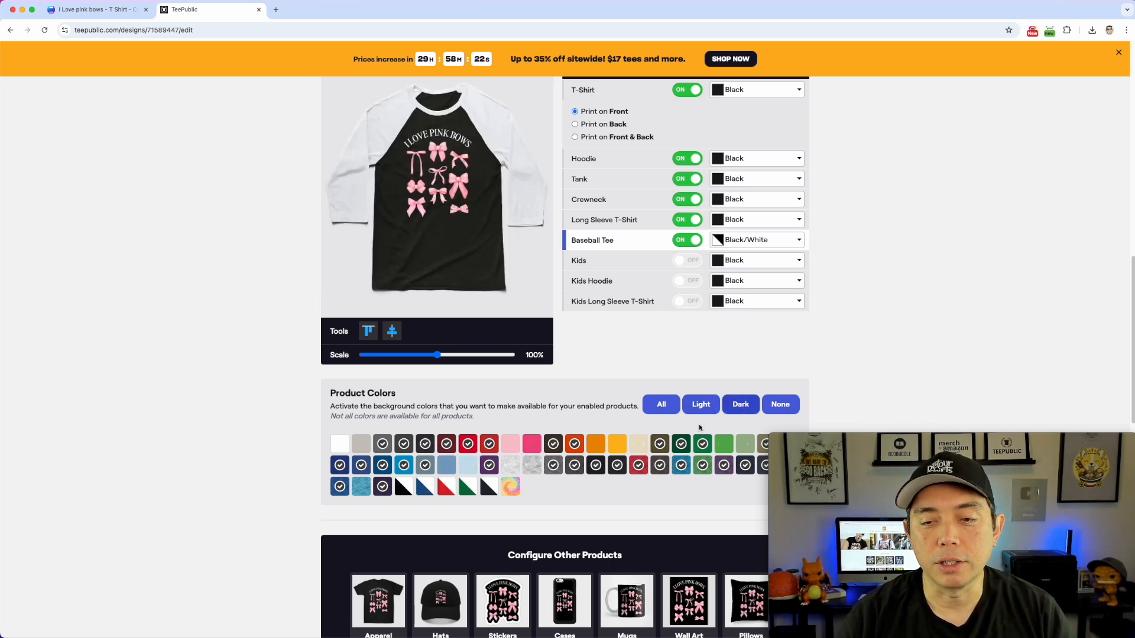
scroll(958, 329, "down", 1)
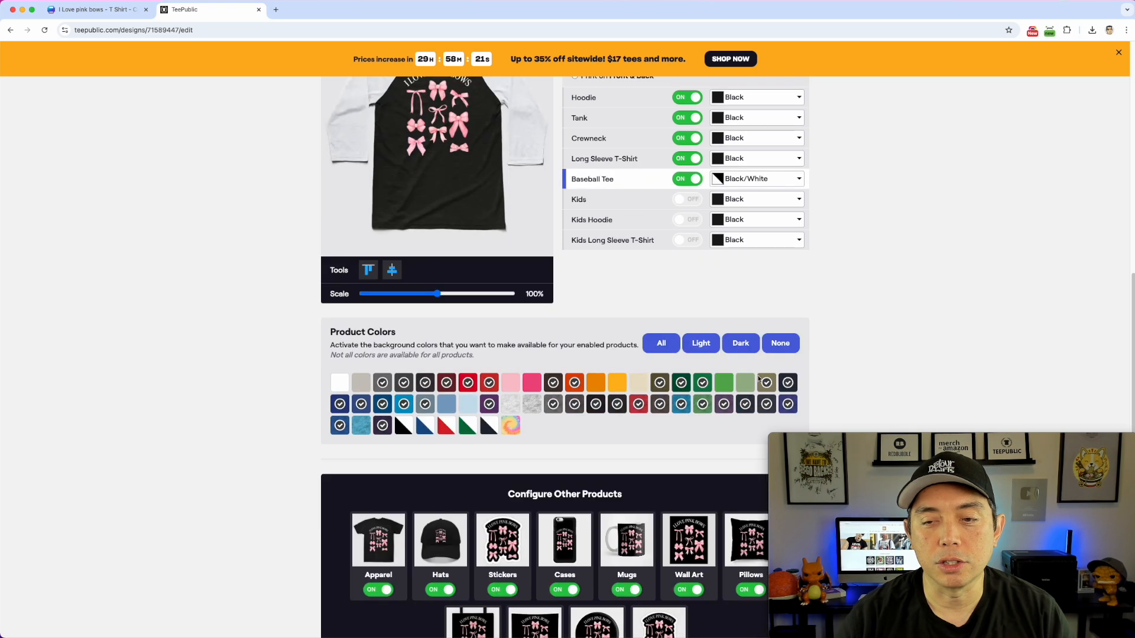
left_click(699, 348)
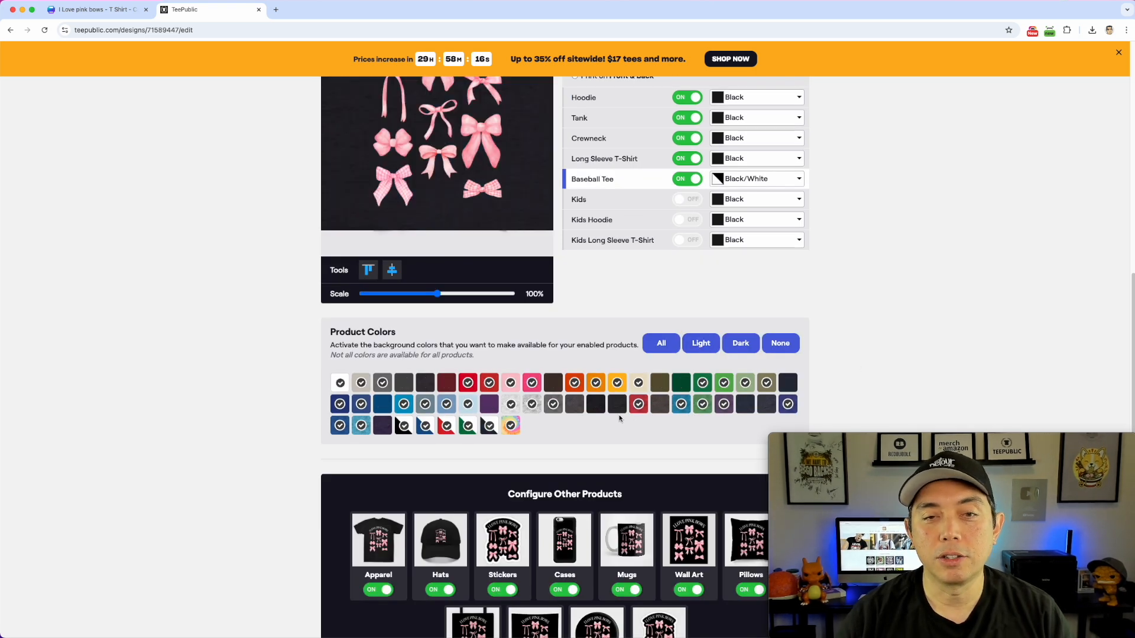
left_click(740, 344)
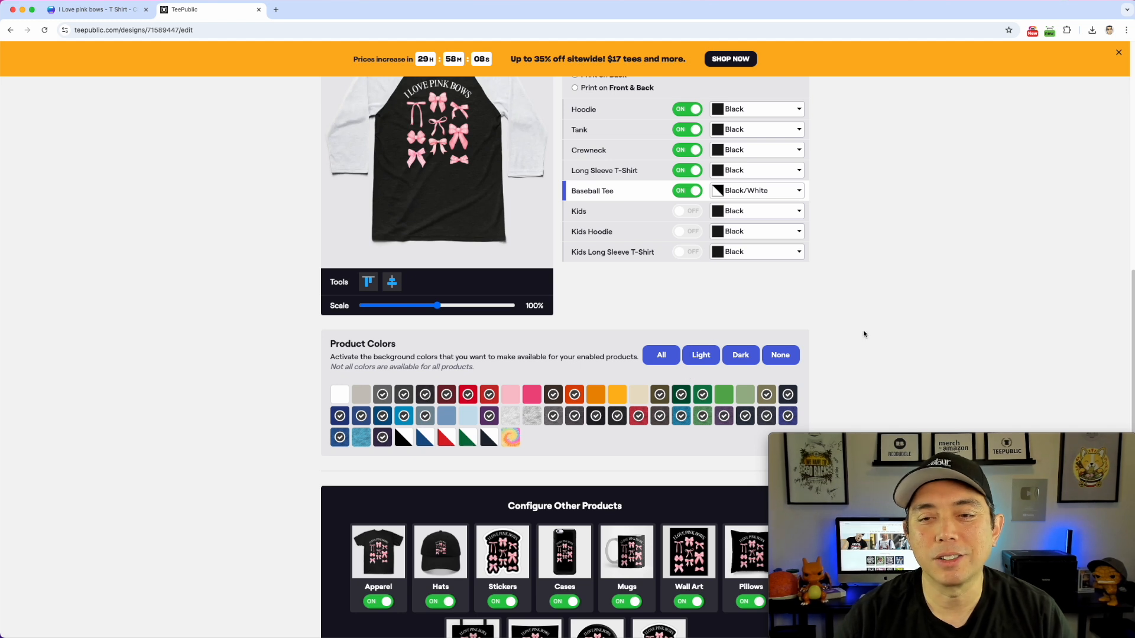
- Add hot pink to the product colors available for the enabled products
scroll(857, 328, "down", 2)
scroll(471, 342, "up", 4)
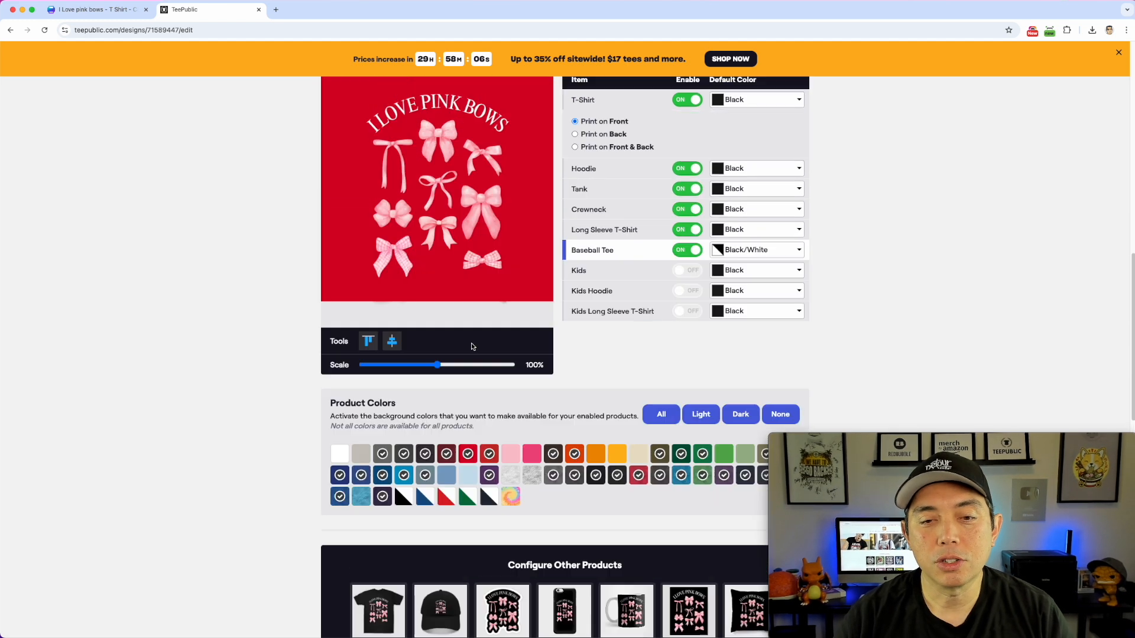
scroll(476, 355, "down", 6)
scroll(483, 384, "up", 2)
scroll(483, 383, "up", 2)
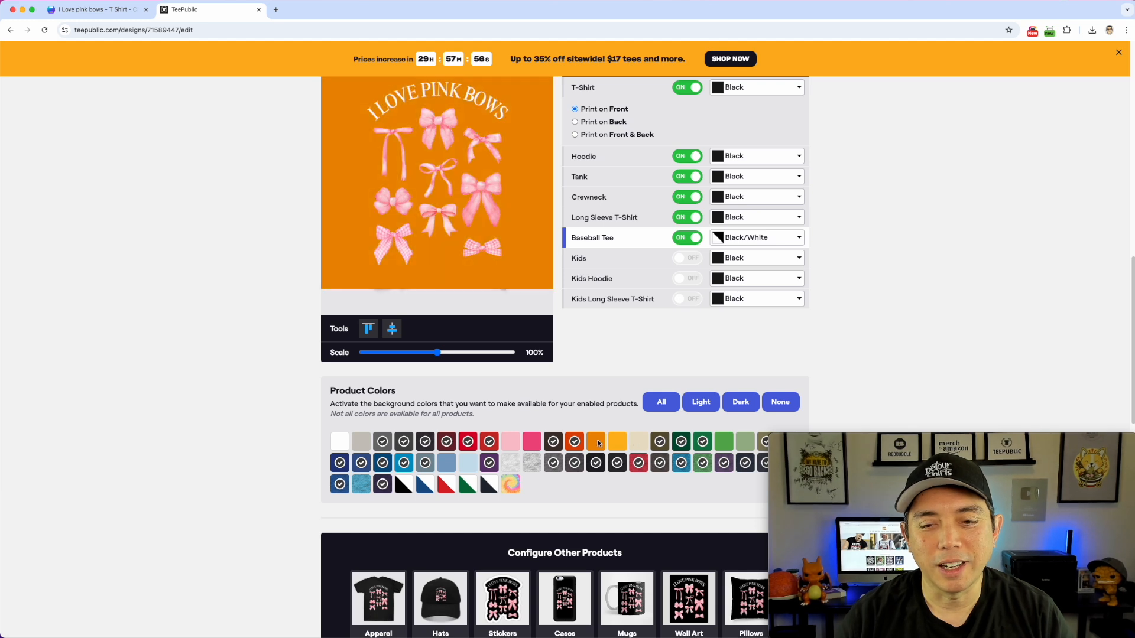
left_click(531, 443)
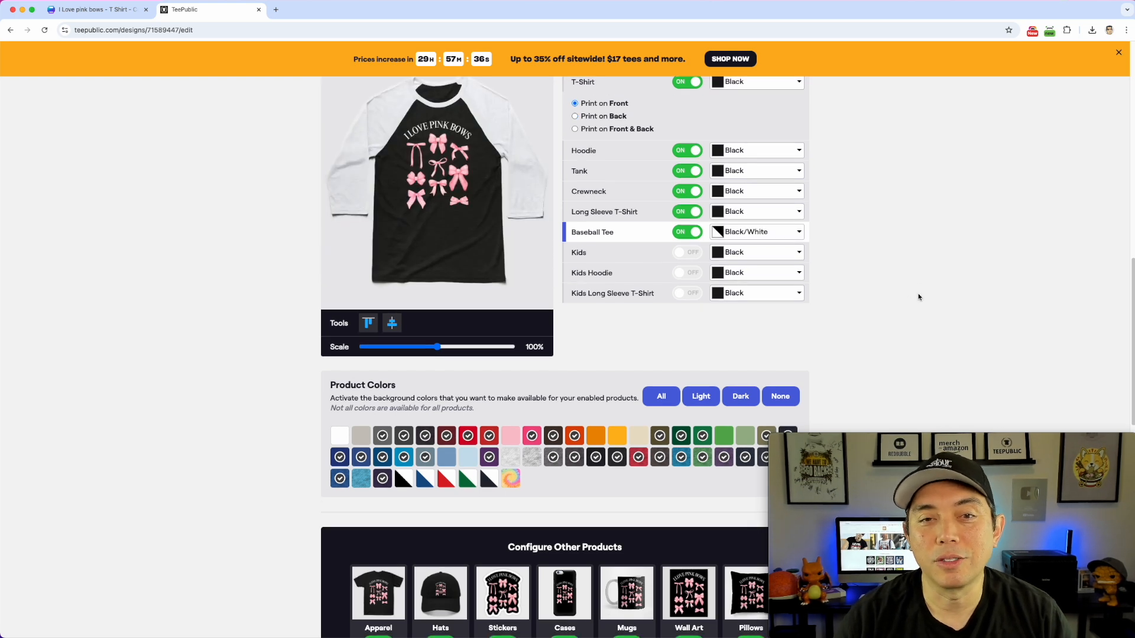
- Open the Totes product for editing and reduce the design's scale on the bag to 73%
scroll(918, 297, "down", 2)
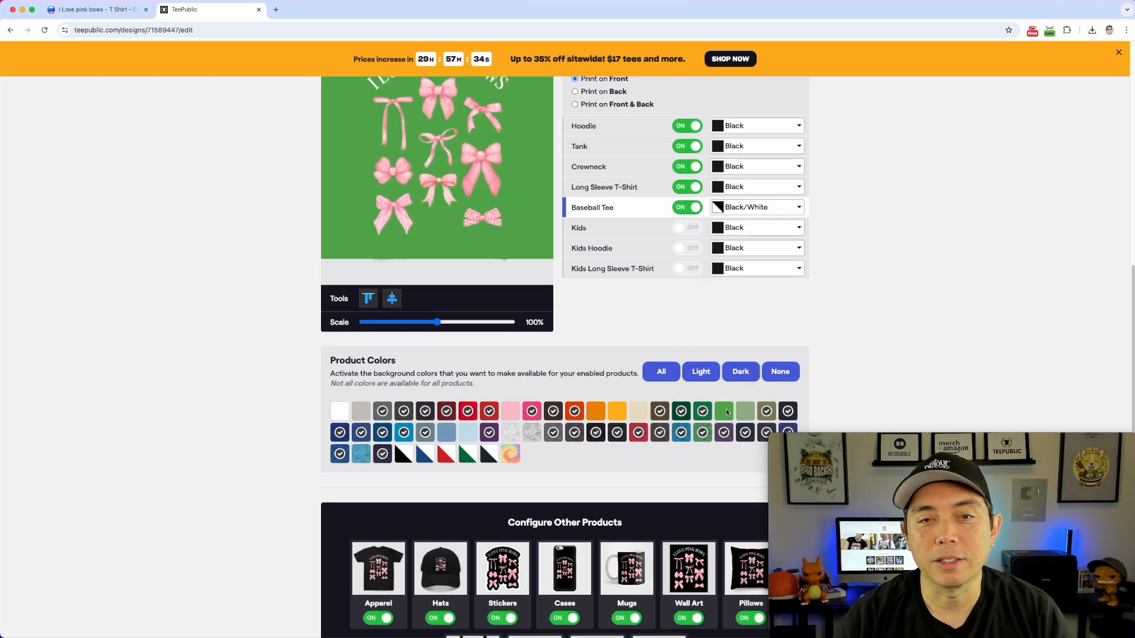
scroll(727, 412, "up", 1)
scroll(878, 322, "down", 10)
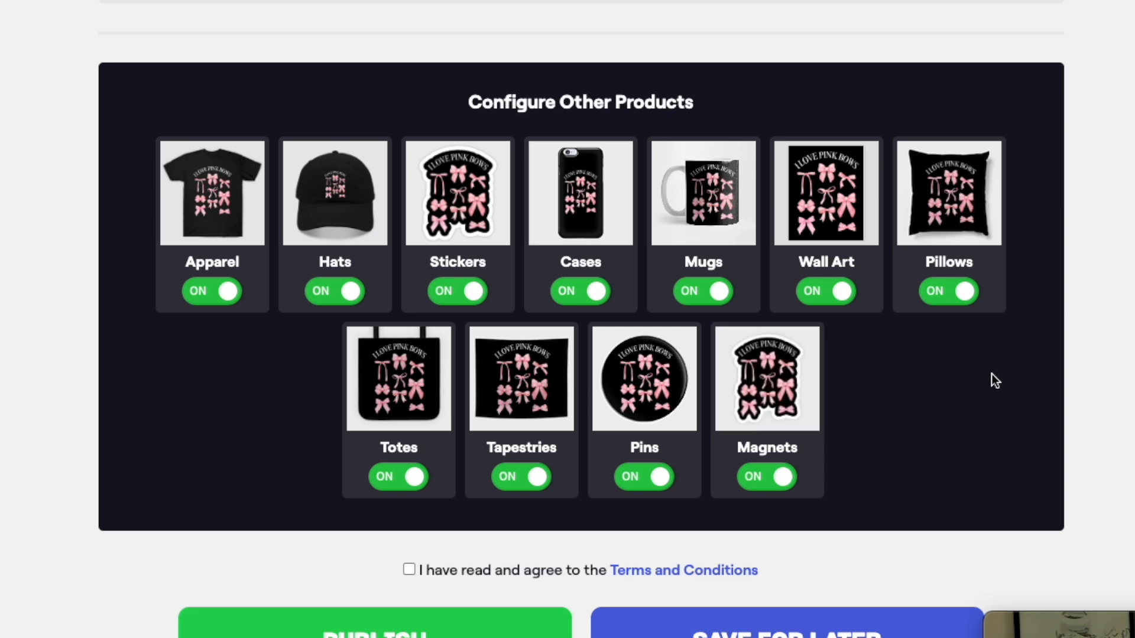
left_click(407, 407)
scroll(584, 181, "up", 6)
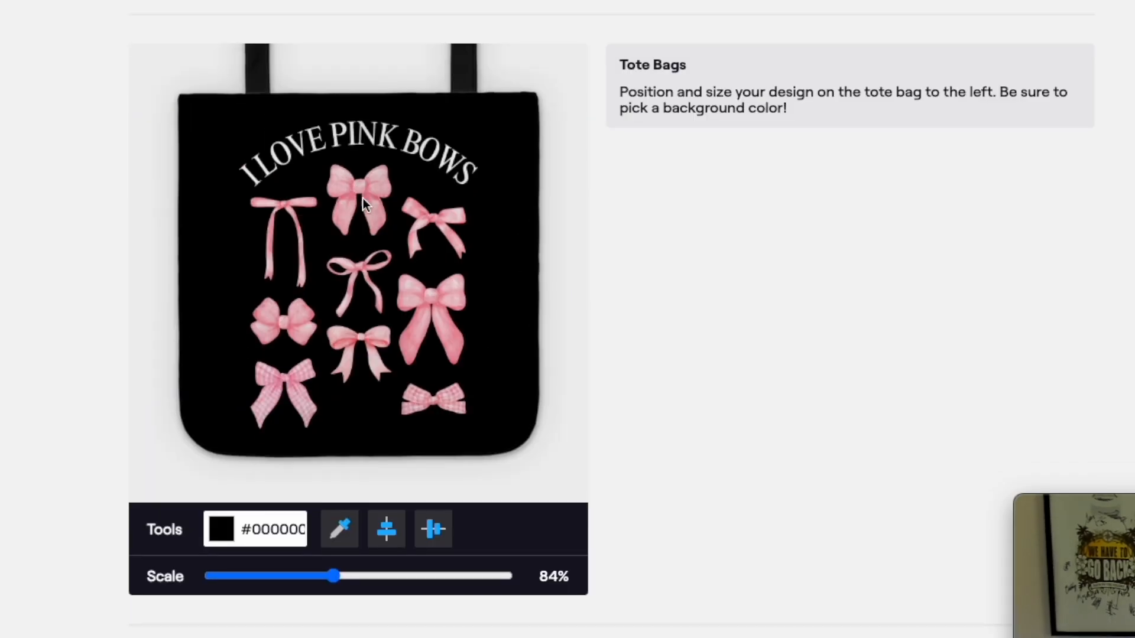
left_click_drag(334, 576, 317, 575)
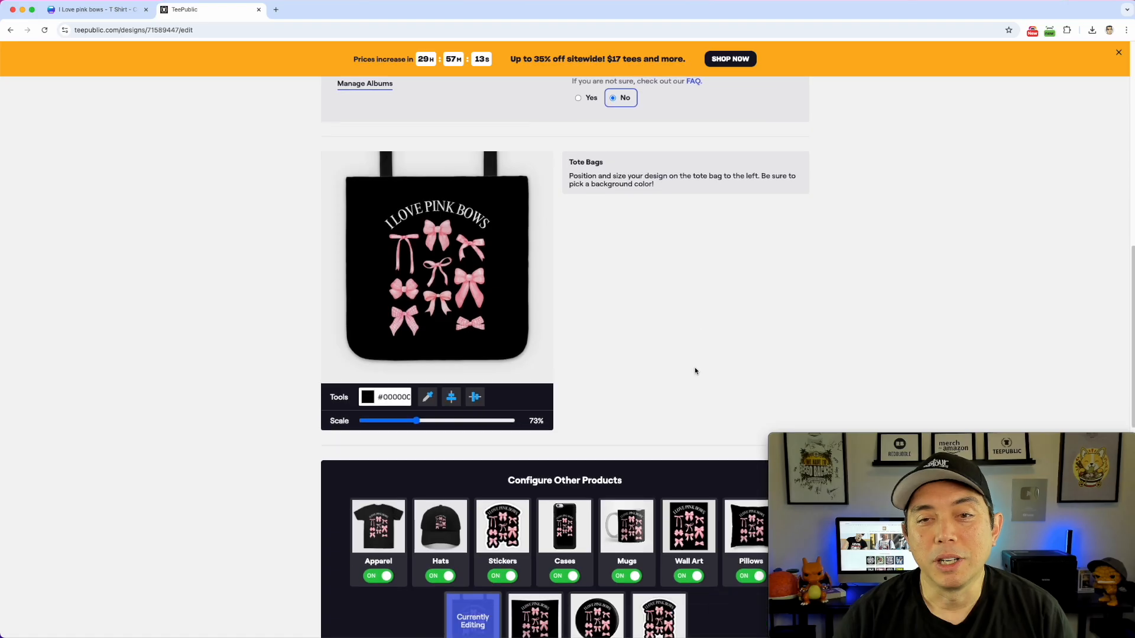
- Agree to the Terms and Conditions for the design, leaving all other products enabled
scroll(695, 371, "down", 1)
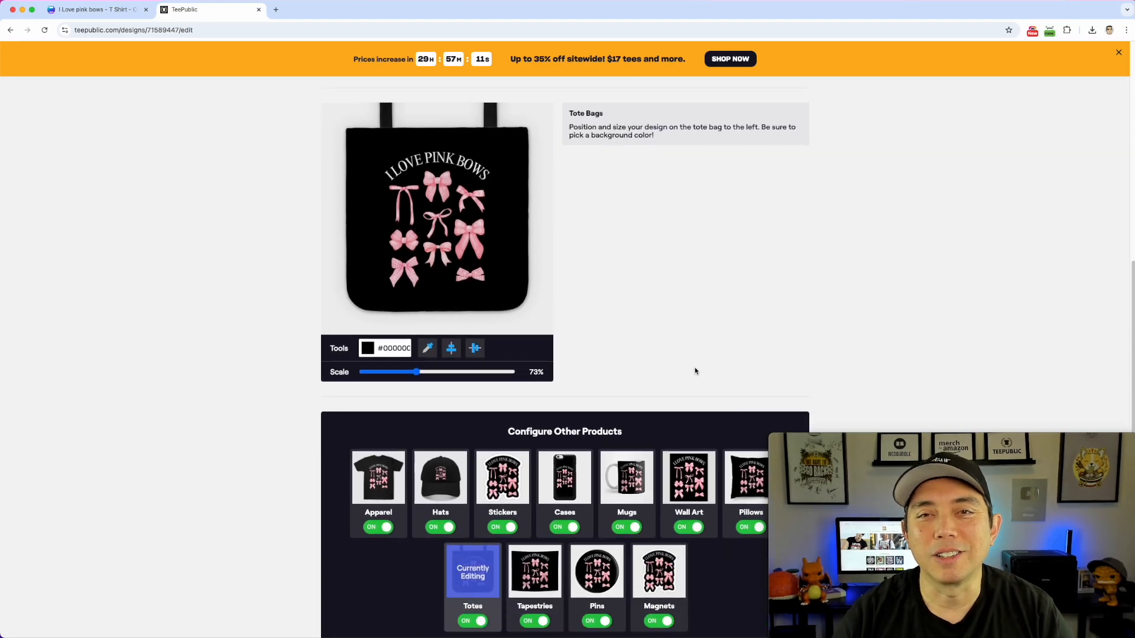
scroll(658, 282, "down", 3)
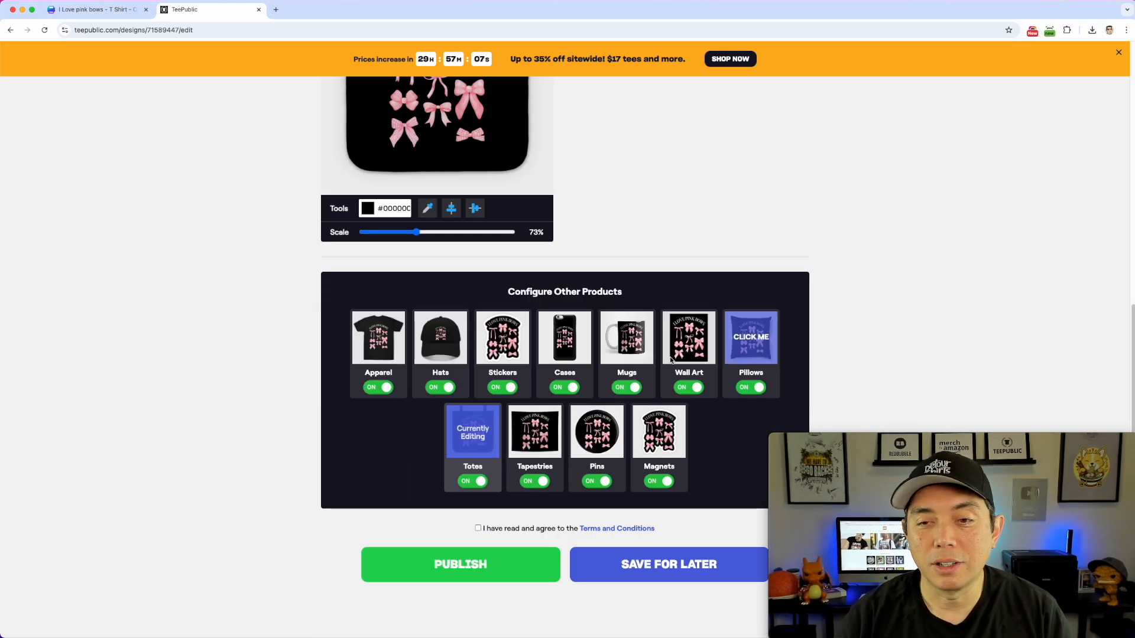
scroll(651, 216, "down", 3)
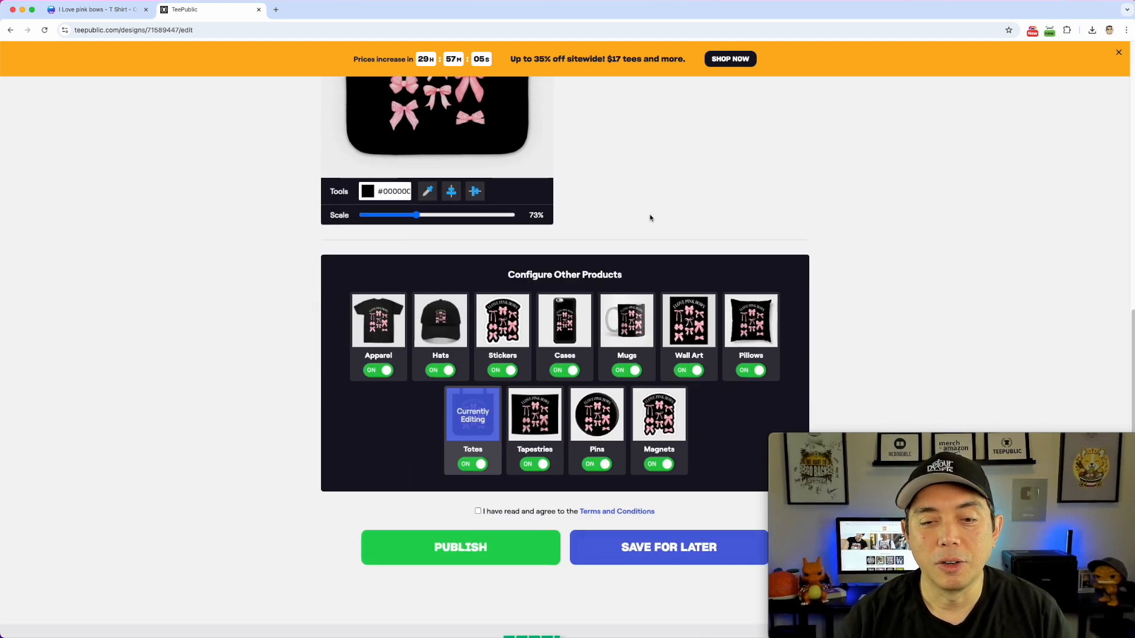
left_click(479, 409)
scroll(680, 349, "down", 1)
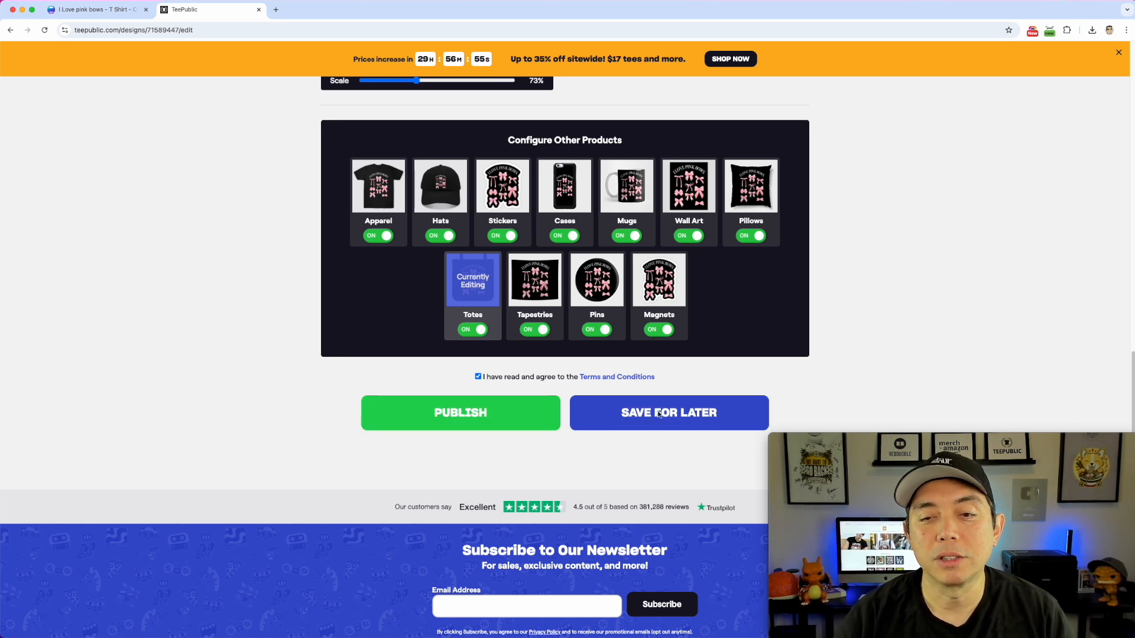
- Review the design's details, tags and product settings, and publish it to the store
scroll(720, 389, "up", 10)
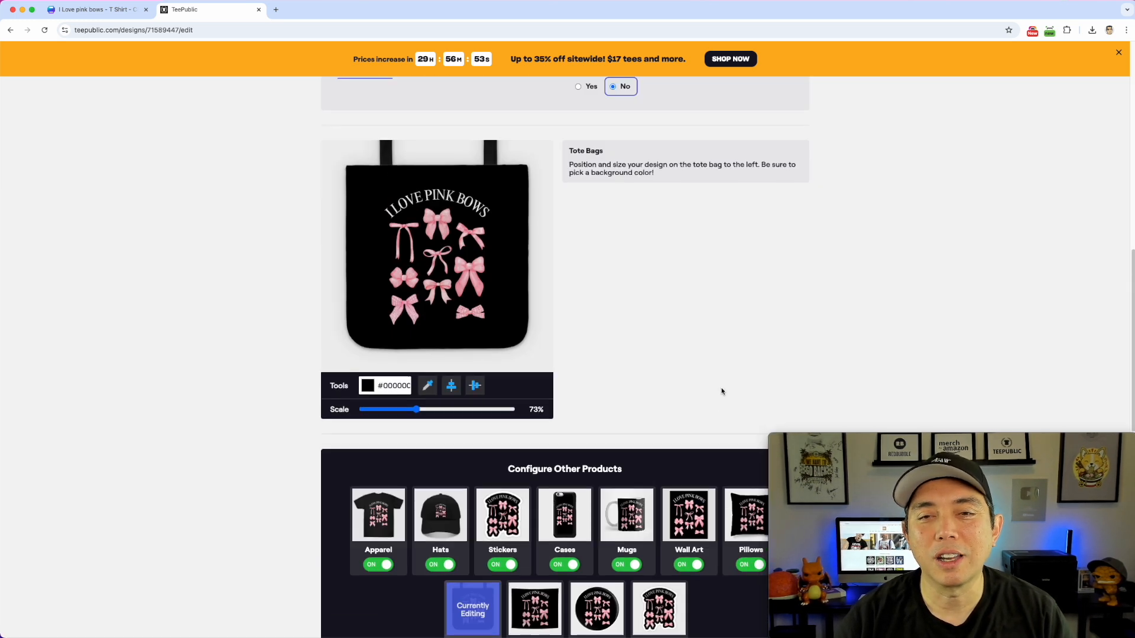
scroll(717, 387, "up", 3)
scroll(503, 342, "down", 13)
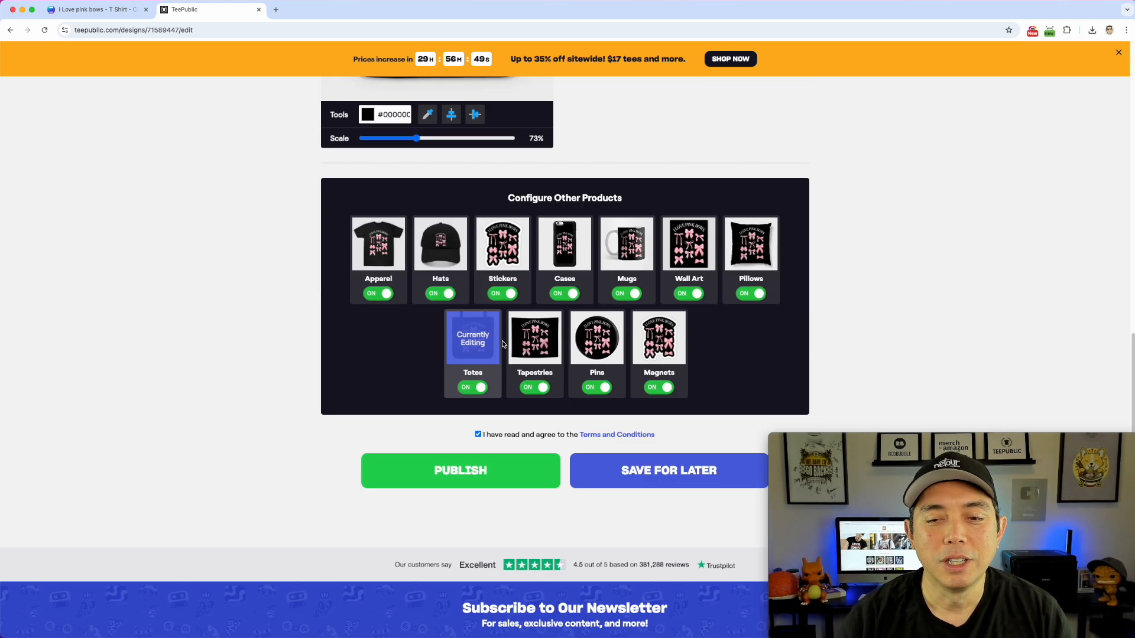
scroll(458, 484, "down", 1)
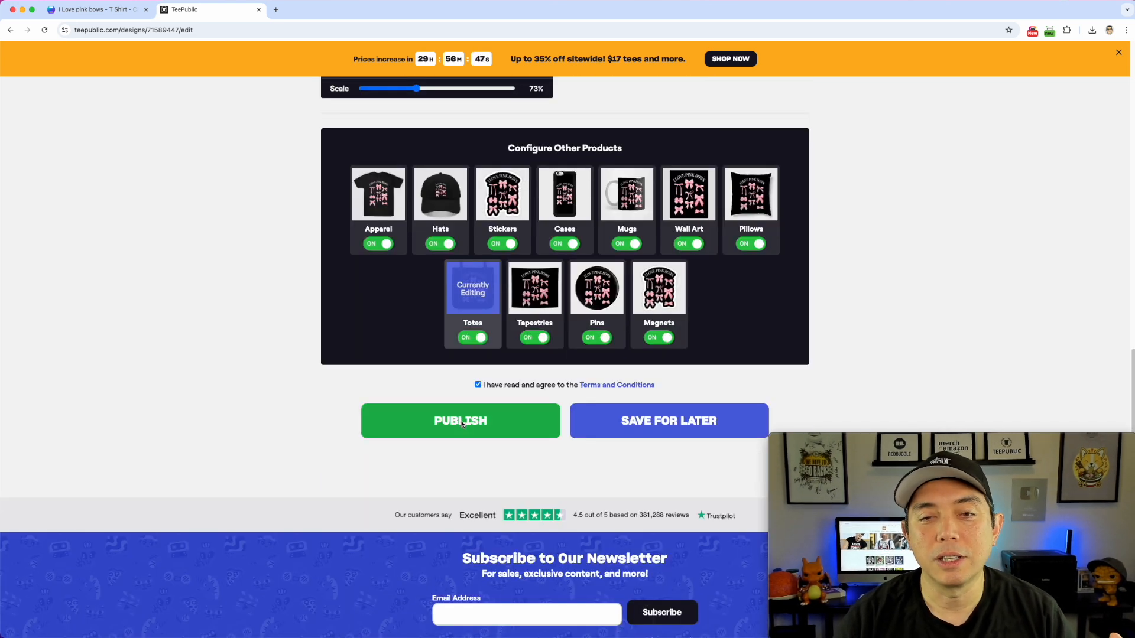
scroll(462, 422, "up", 14)
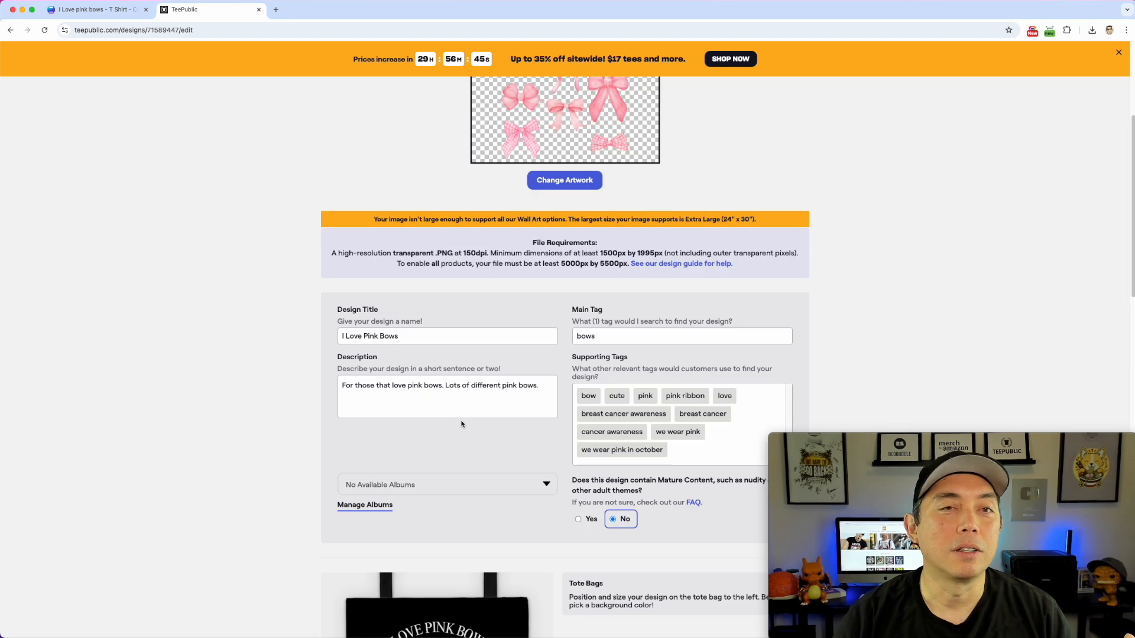
scroll(461, 423, "down", 4)
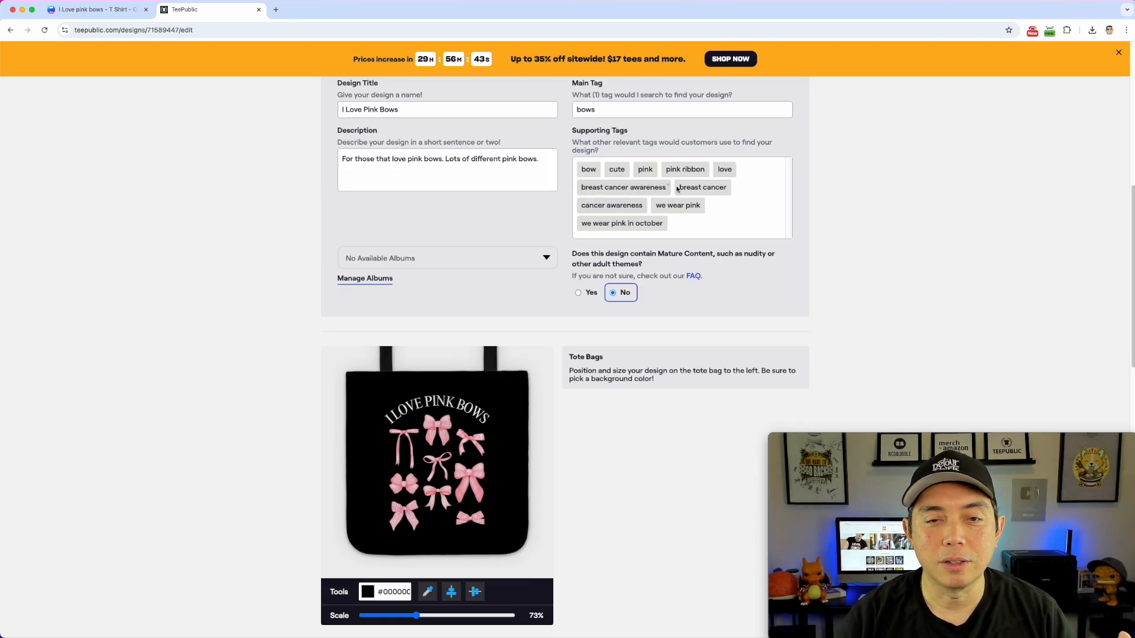
scroll(618, 355, "down", 11)
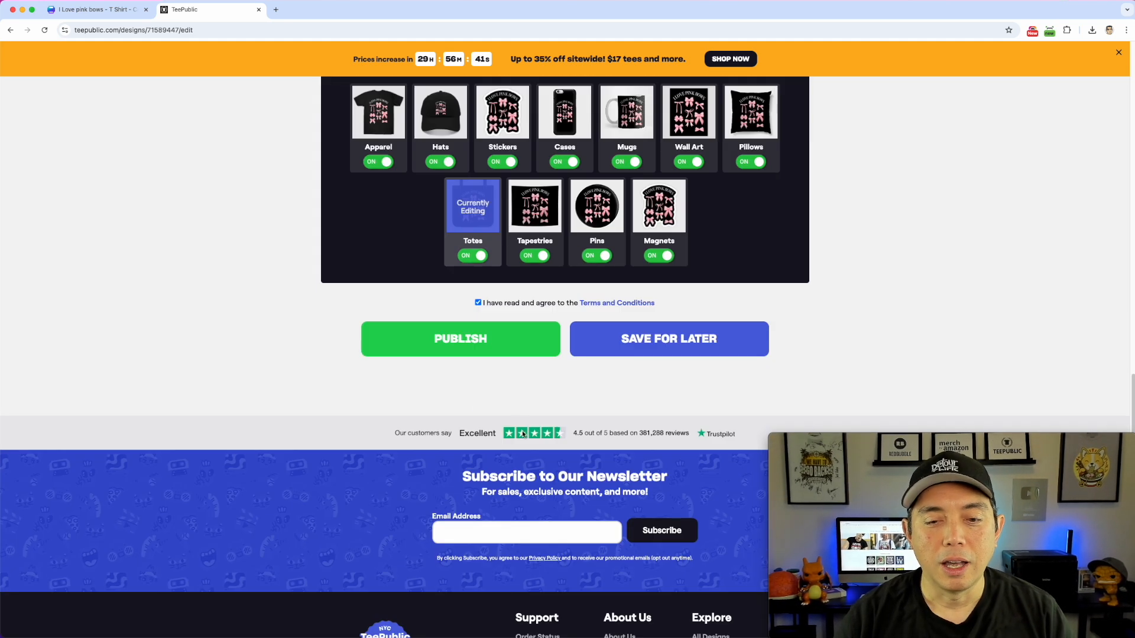
left_click(472, 344)
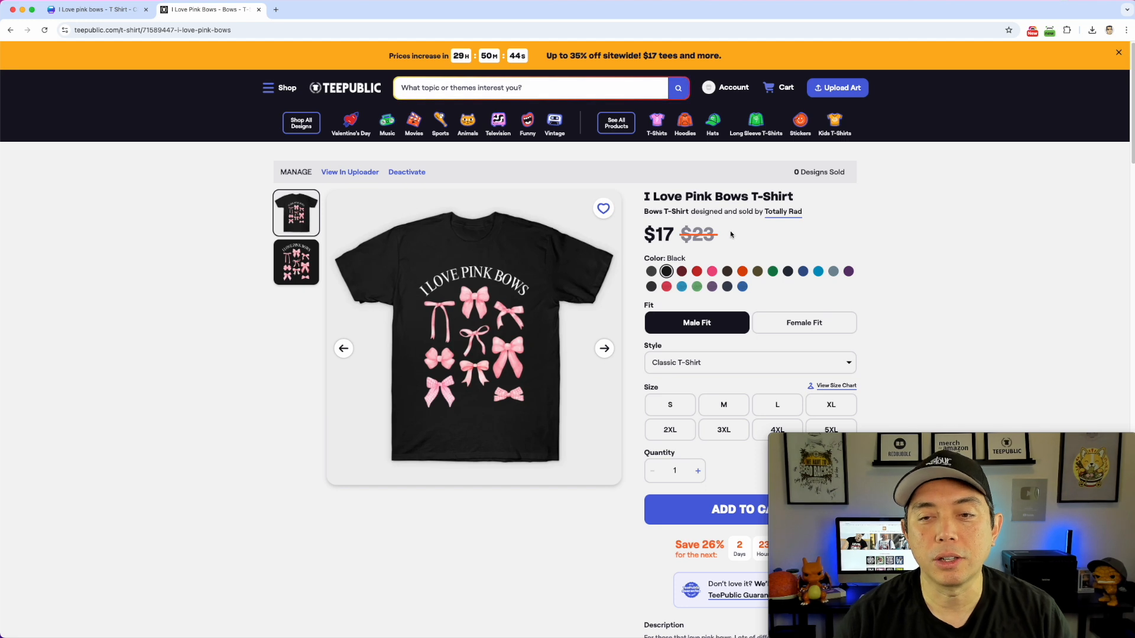
- Go from the published T-shirt listing to the TeePublic homepage and browse its best sellers and featured designs
scroll(711, 248, "down", 1)
scroll(782, 222, "up", 1)
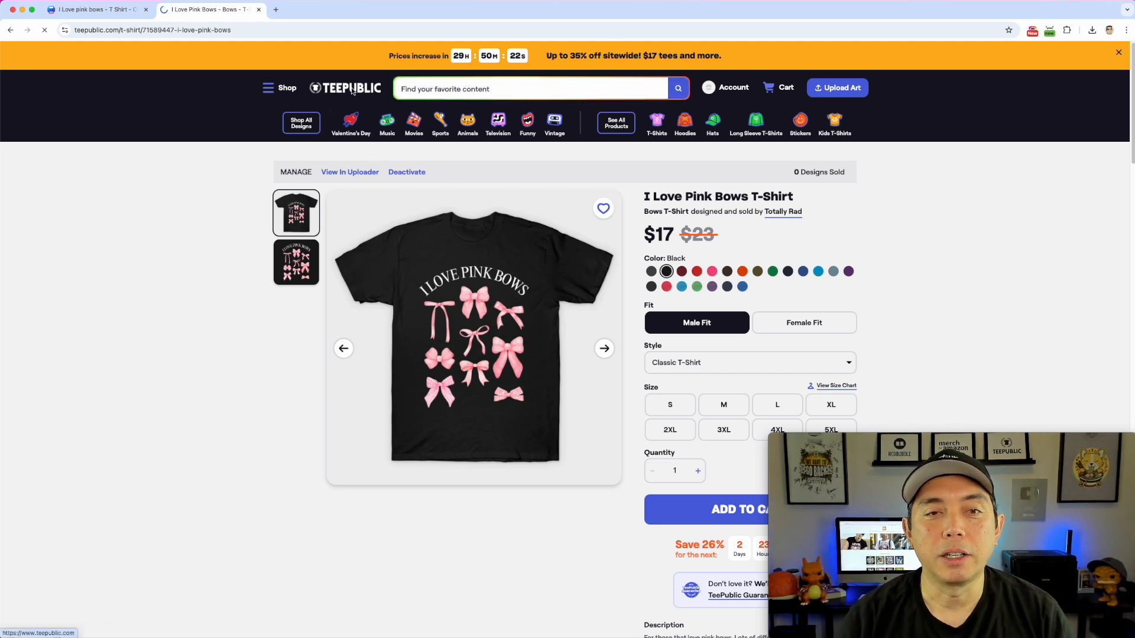
scroll(685, 301, "down", 10)
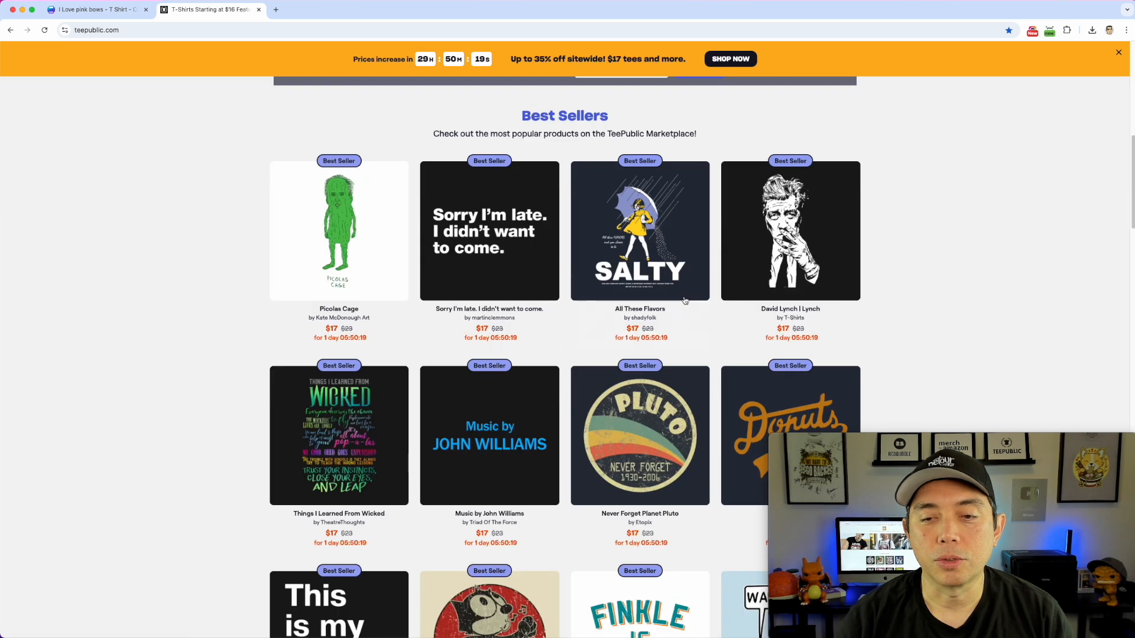
scroll(672, 321, "down", 4)
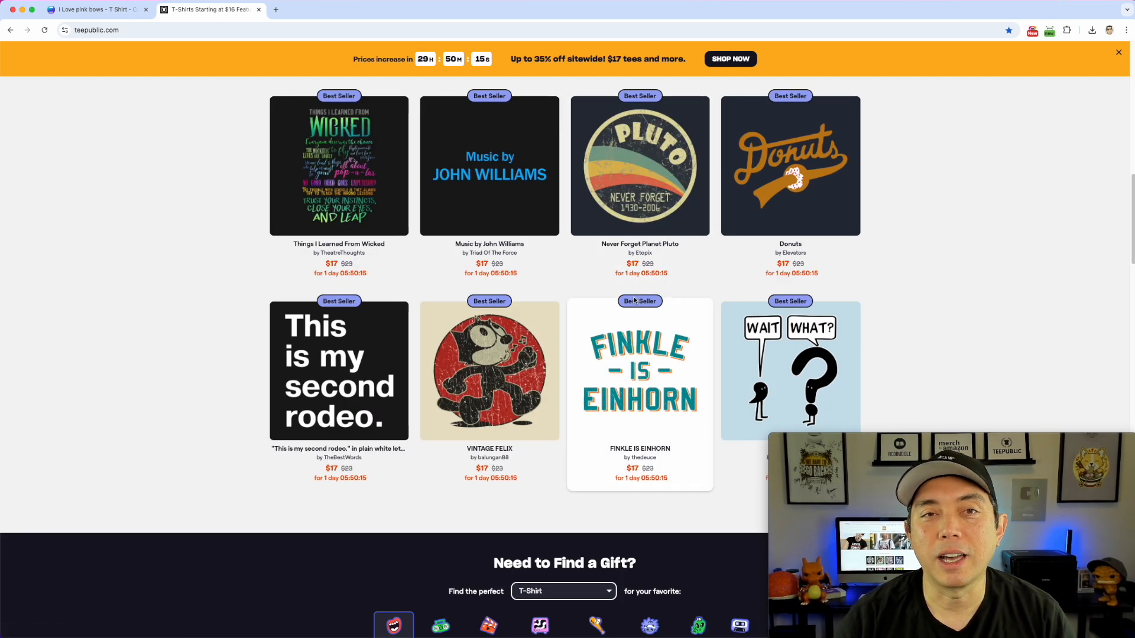
scroll(634, 300, "down", 5)
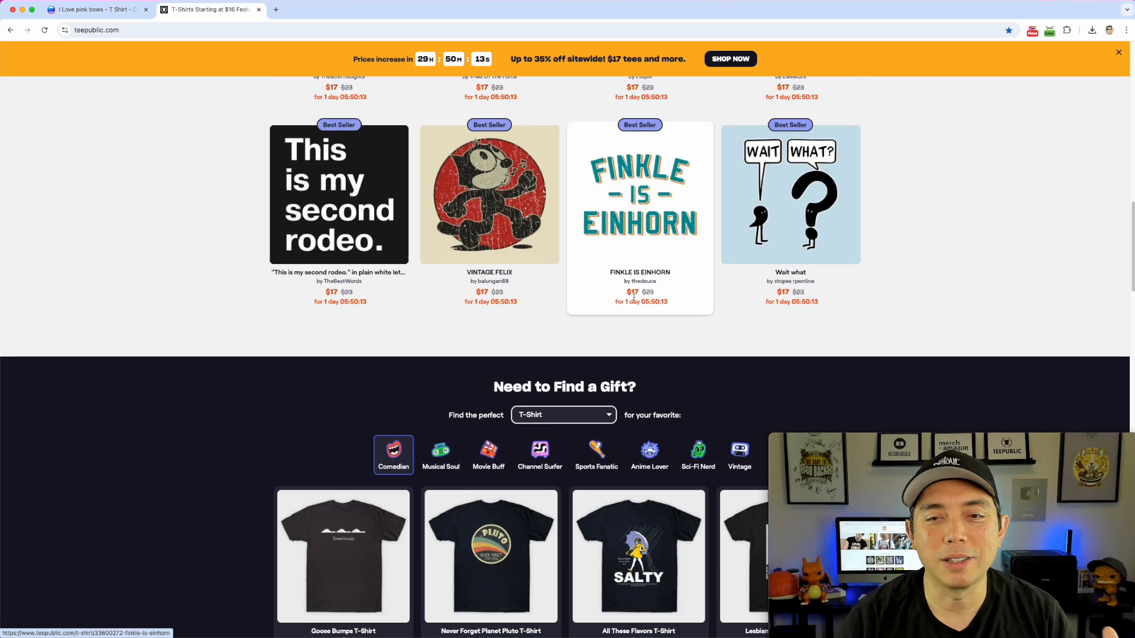
scroll(634, 297, "down", 15)
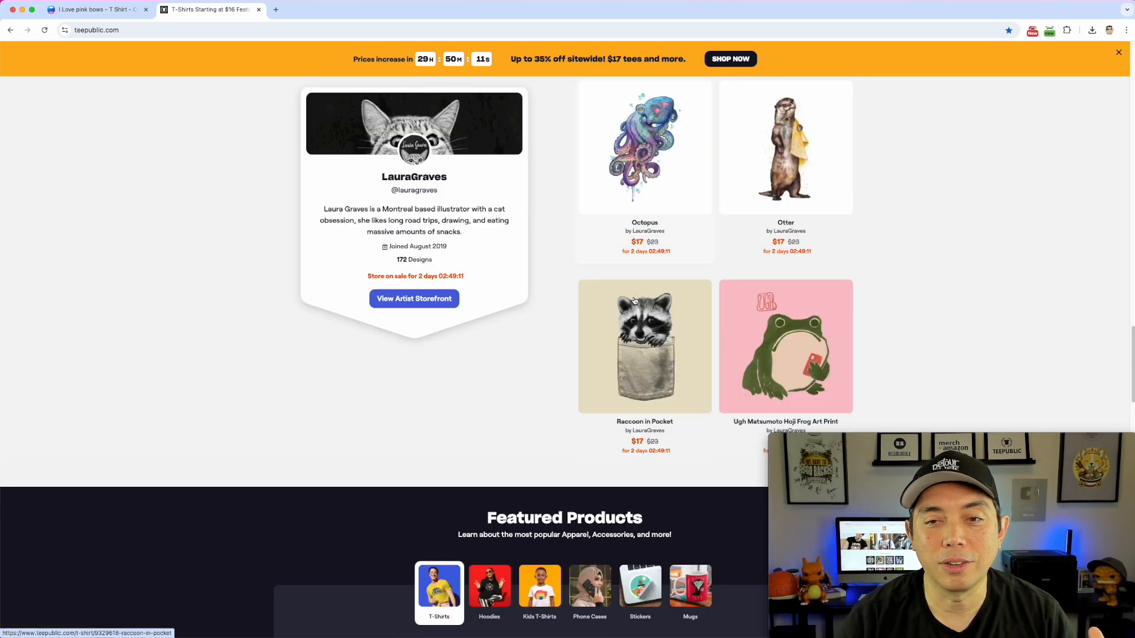
scroll(634, 300, "down", 20)
scroll(635, 301, "up", 5)
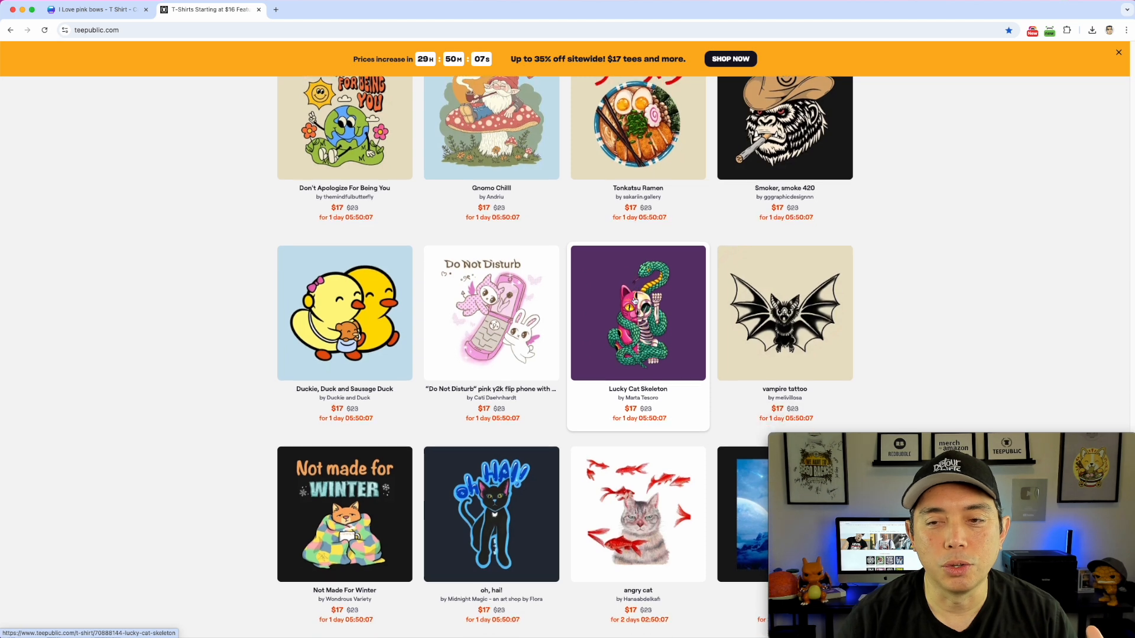
- Open the tag directory from the TeePublic homepage and look through the tags for design ideas
scroll(634, 300, "down", 10)
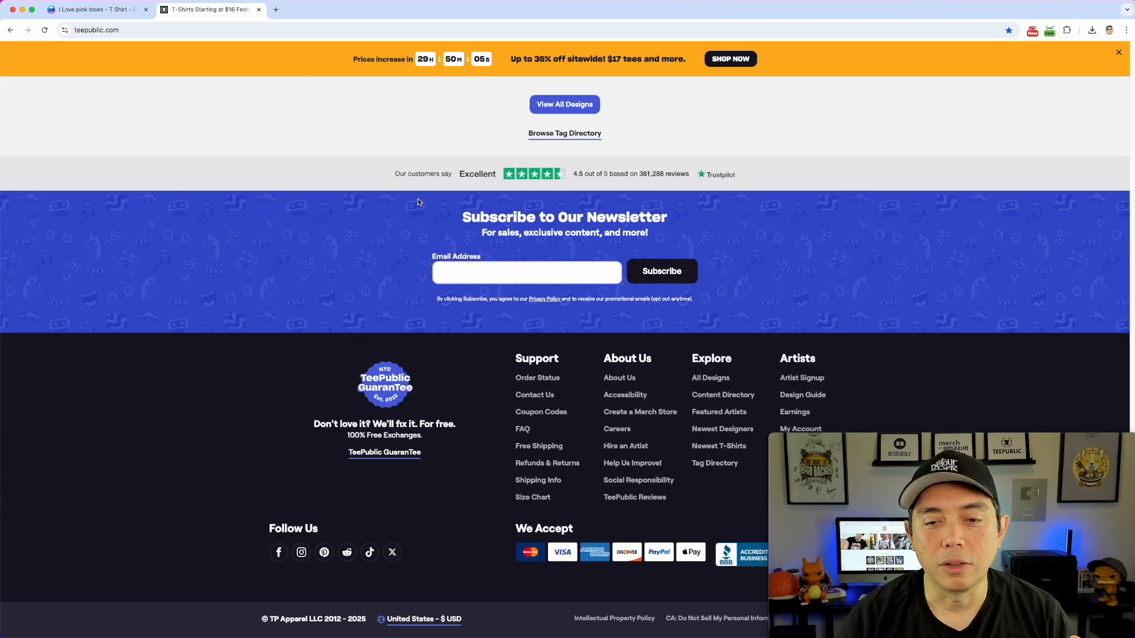
left_click(709, 464)
scroll(488, 287, "down", 3)
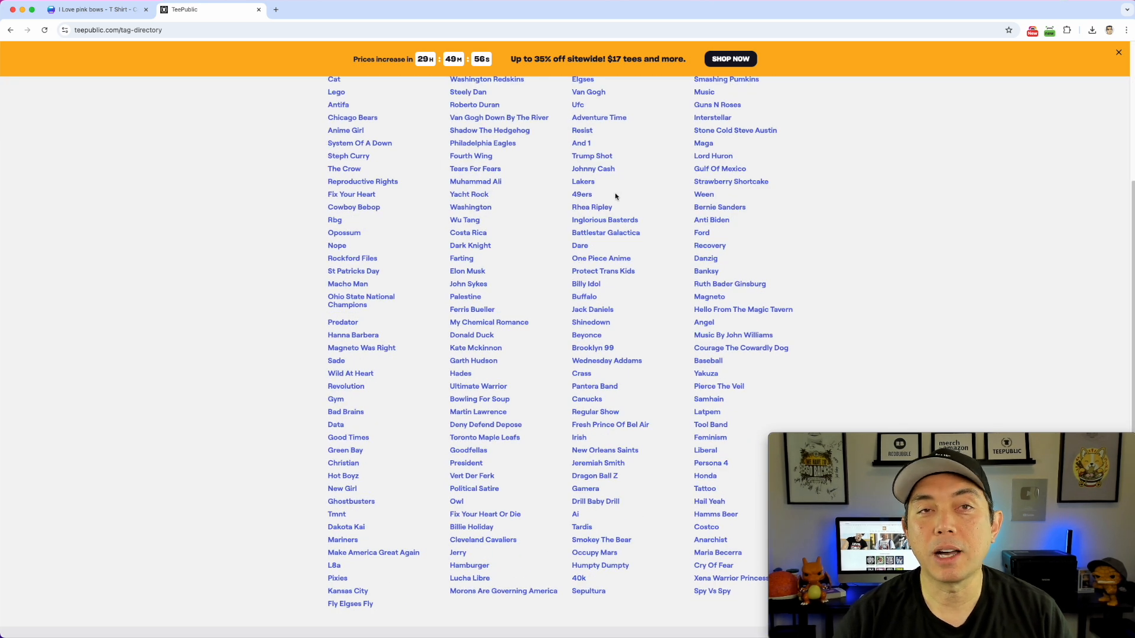
scroll(615, 196, "up", 3)
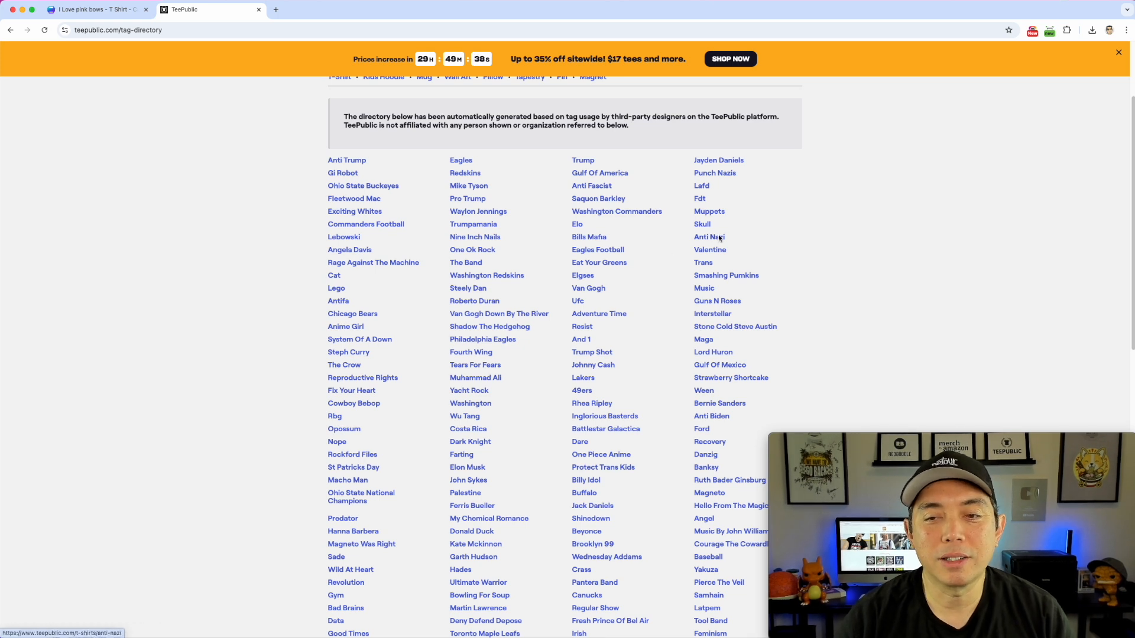
- Open the Valentine tag's T-shirt results and sort them by Popular
left_click(709, 252)
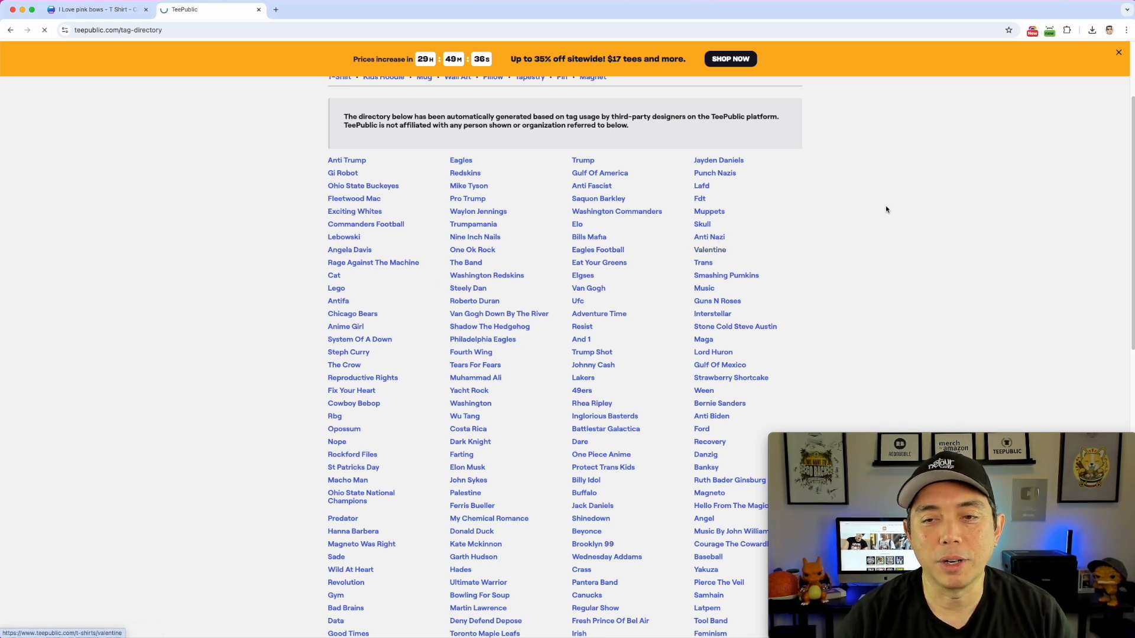
scroll(852, 302, "down", 4)
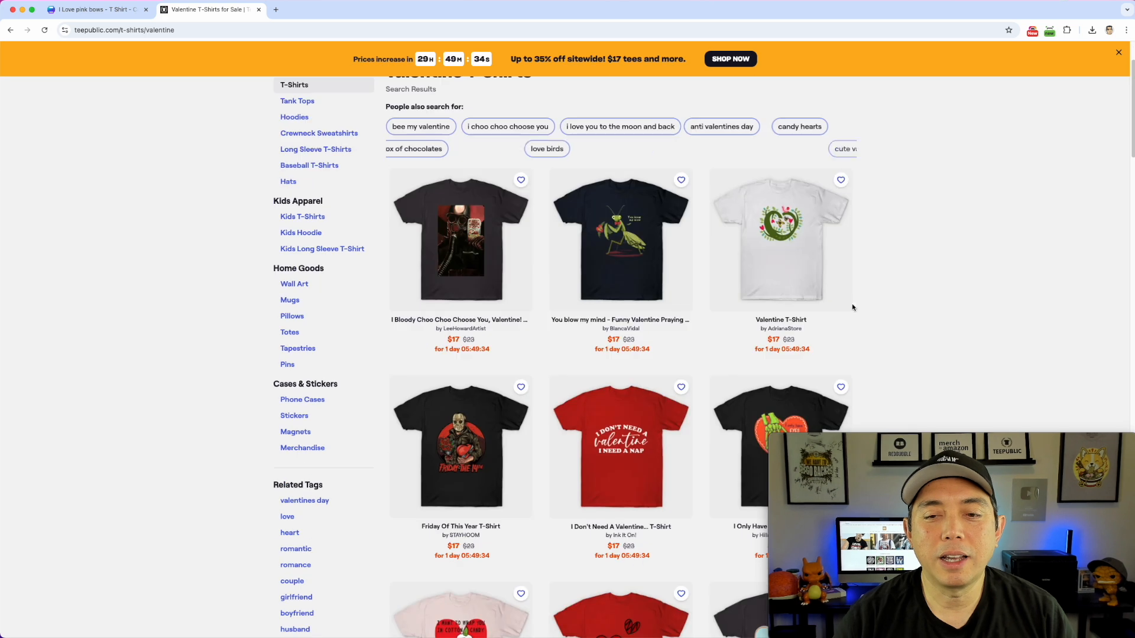
scroll(930, 294, "up", 4)
left_click(810, 174)
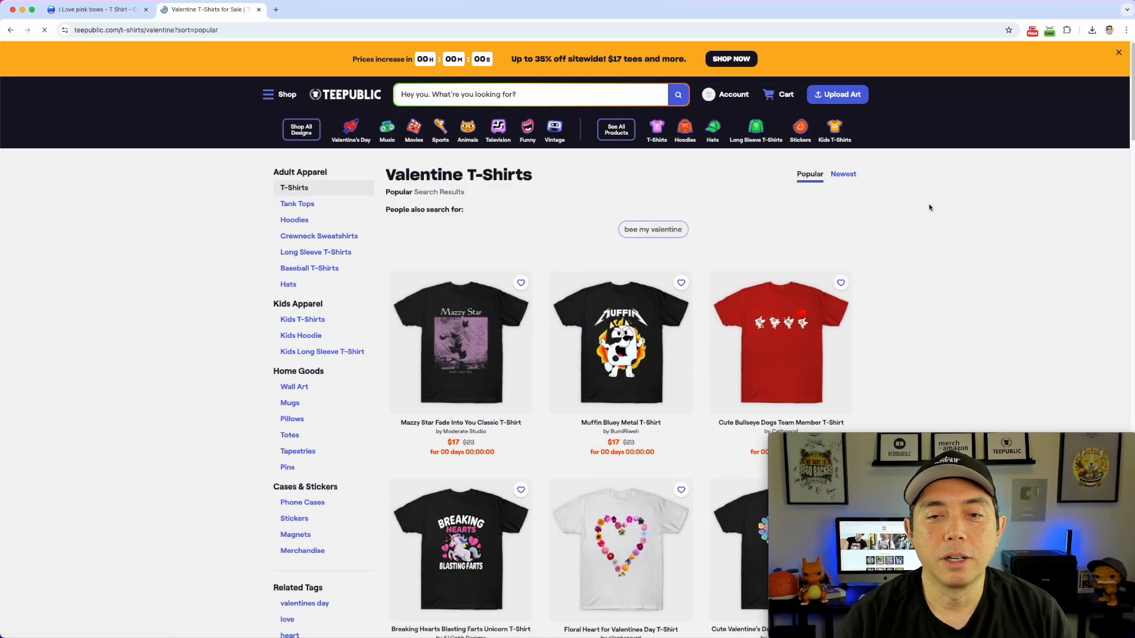
- Examine the popular Valentine T-shirt designs for themes, styles and niche ideas
scroll(926, 306, "down", 2)
scroll(925, 303, "down", 3)
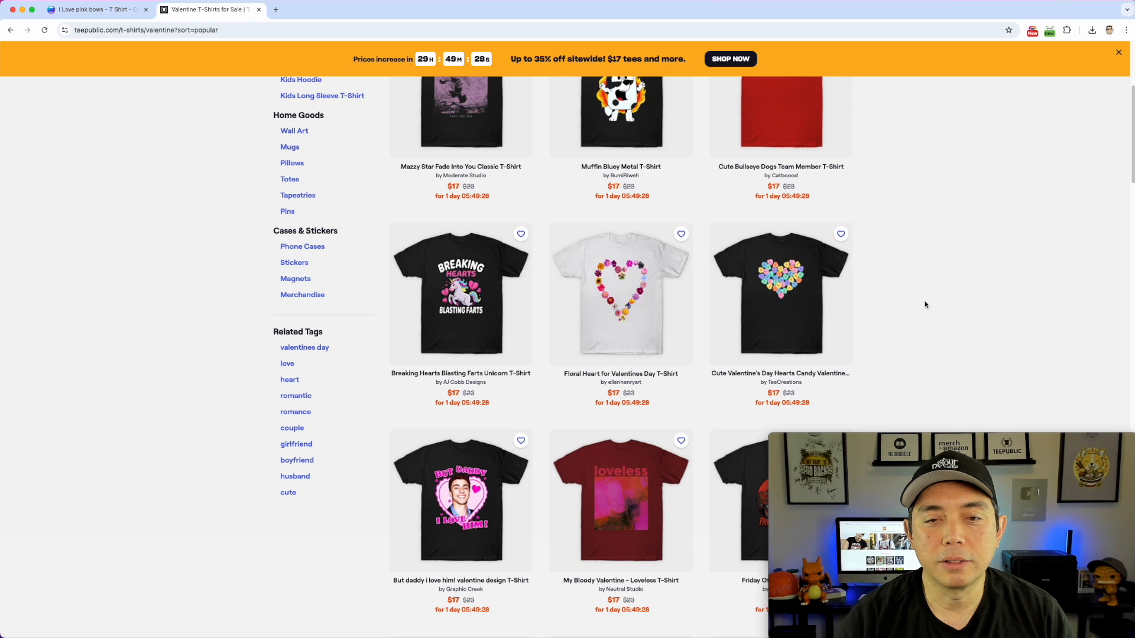
scroll(925, 301, "down", 1)
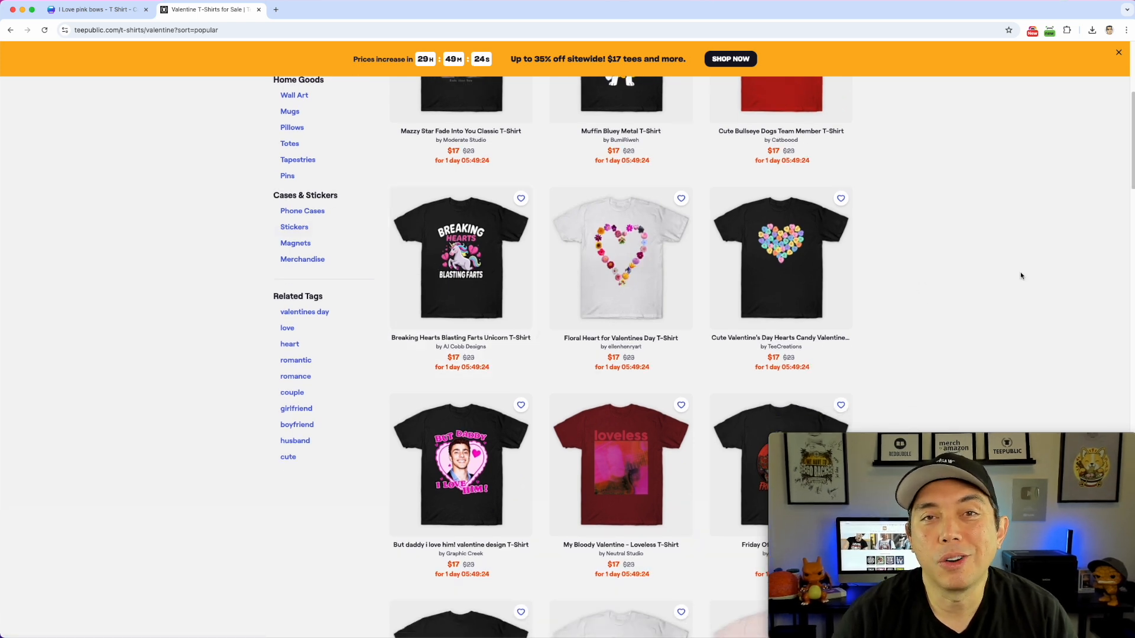
scroll(976, 322, "down", 1)
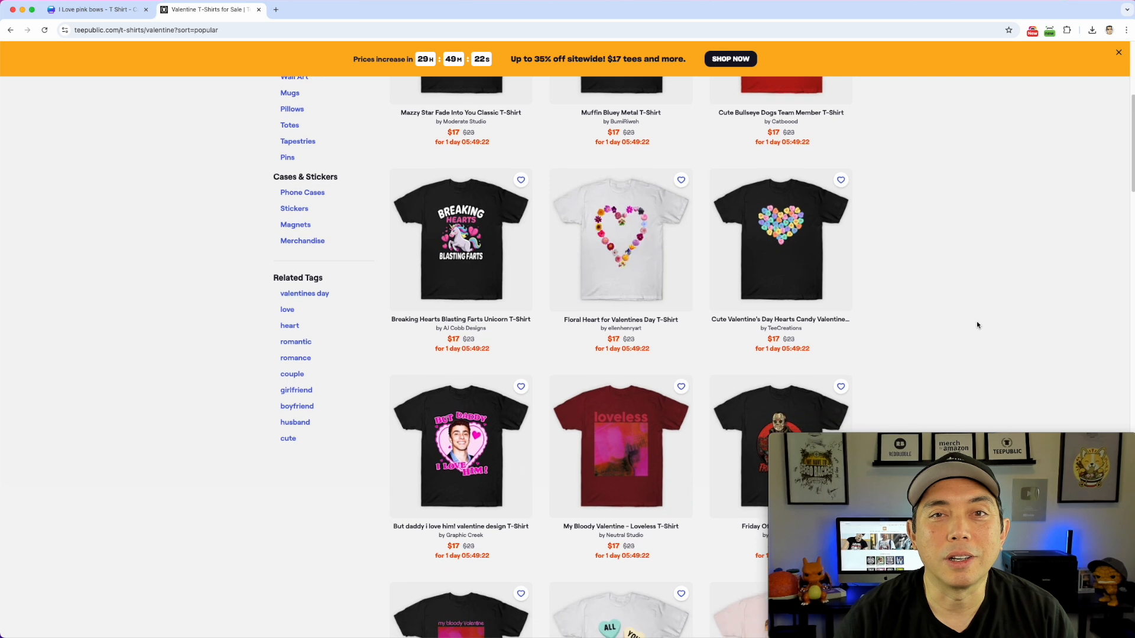
scroll(977, 324, "down", 5)
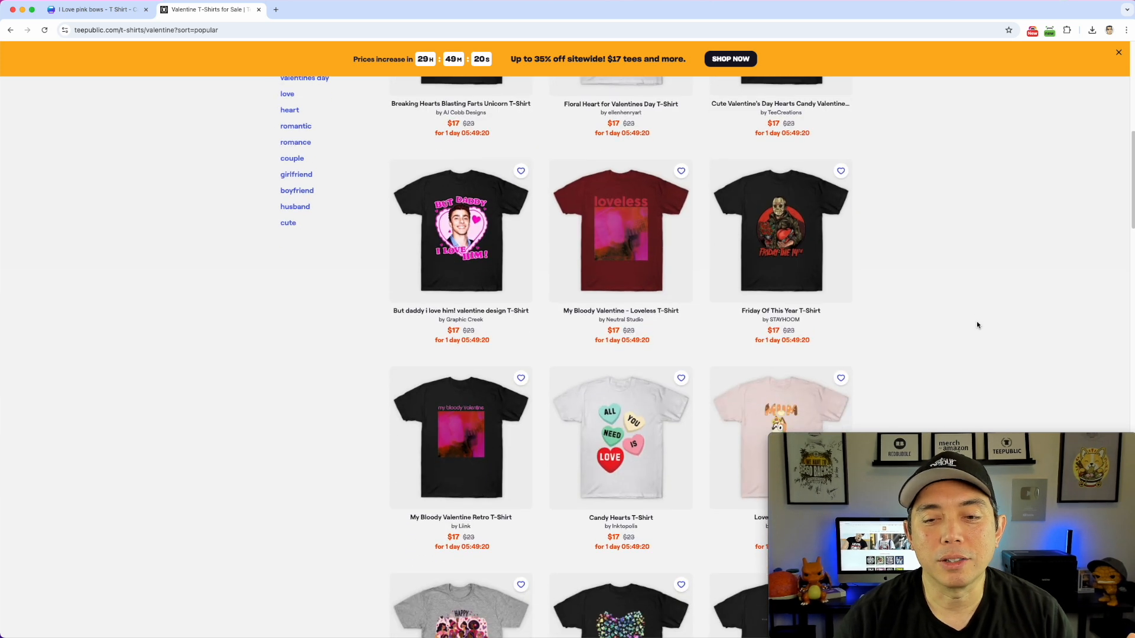
scroll(610, 180, "down", 10)
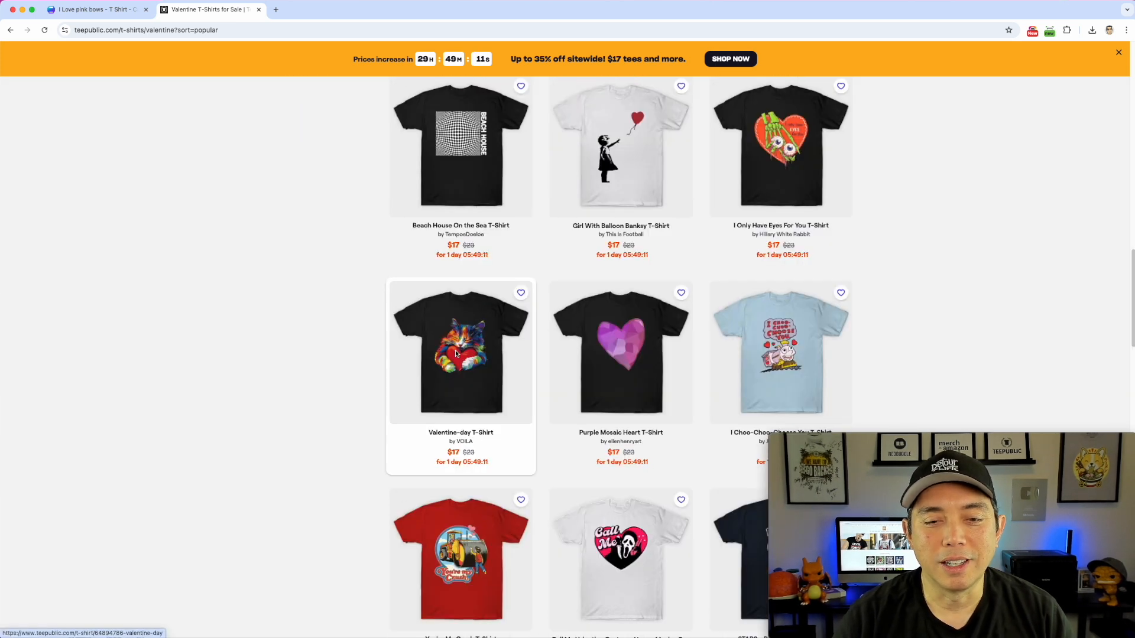
scroll(438, 328, "down", 1)
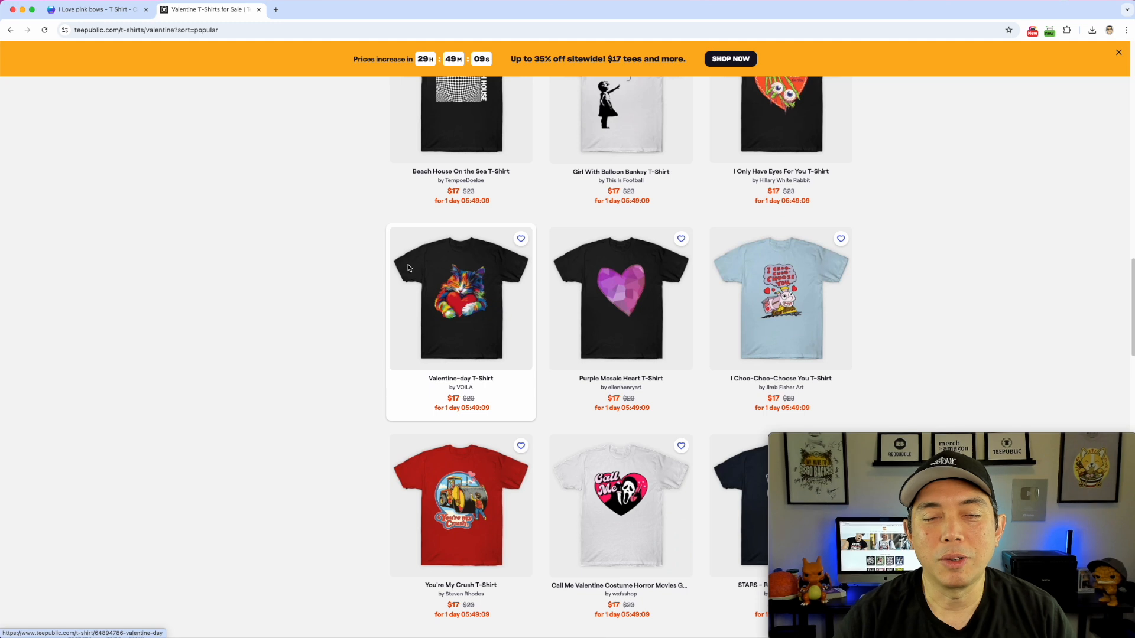
scroll(422, 302, "down", 4)
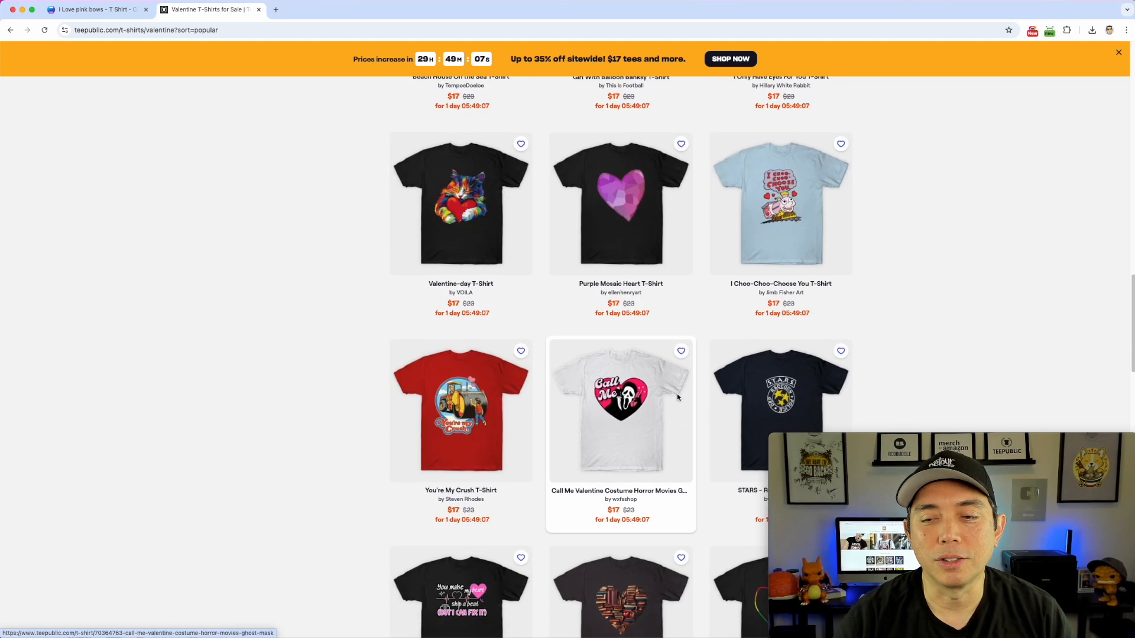
scroll(671, 392, "down", 15)
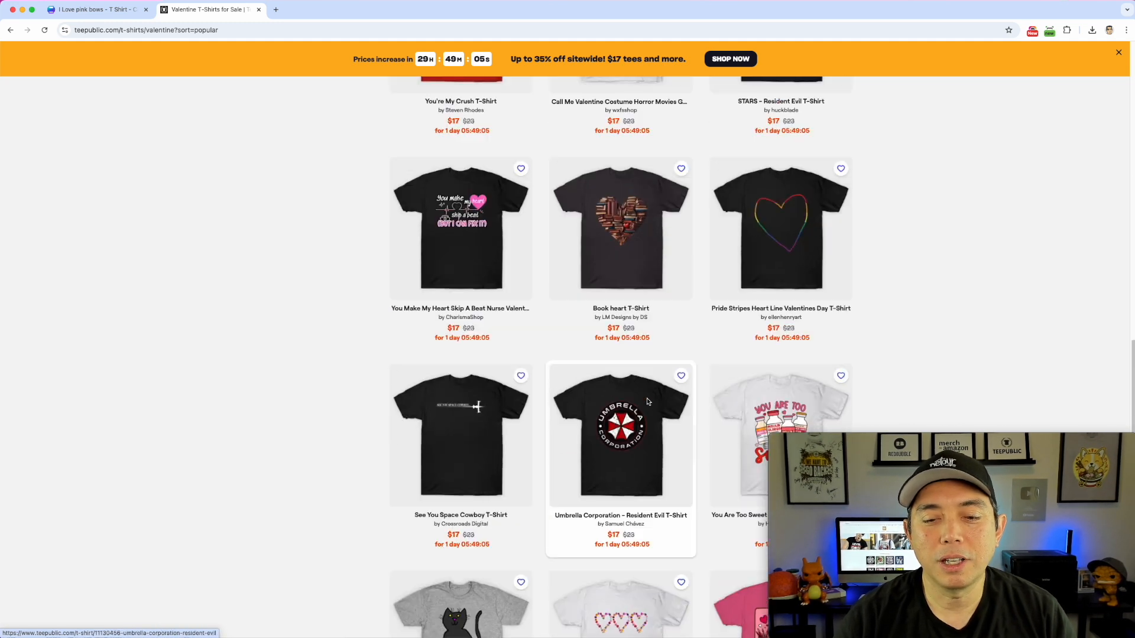
scroll(644, 396, "up", 20)
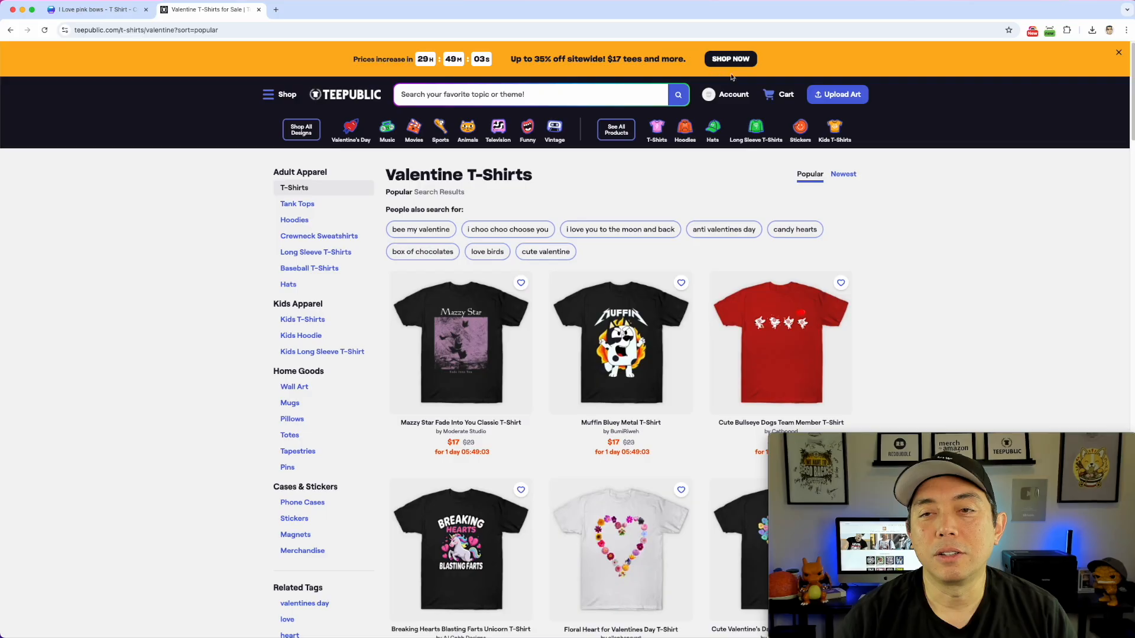
- View the Totally Awesome T-Shirts store page and open its I Love Pink Bows design listing
left_click(724, 96)
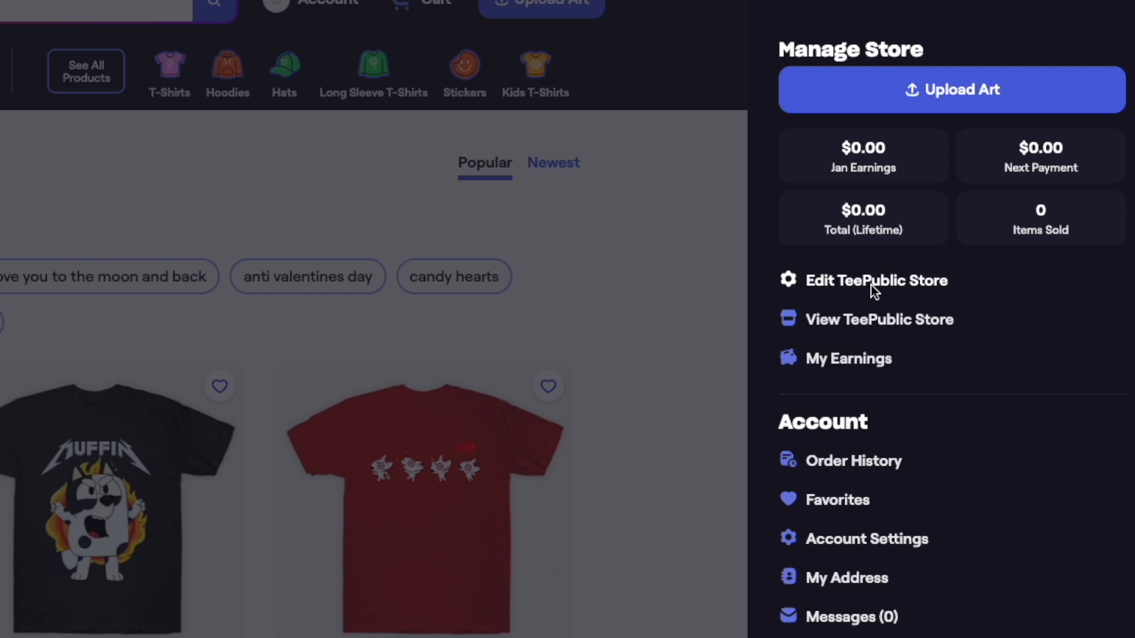
left_click(869, 321)
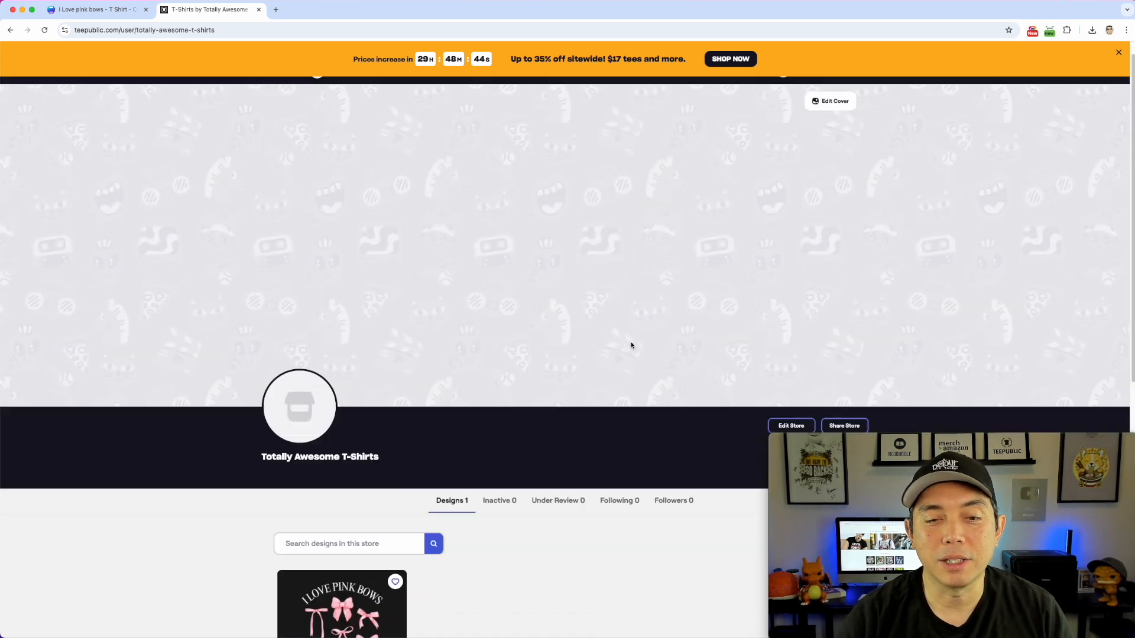
scroll(448, 264, "down", 1)
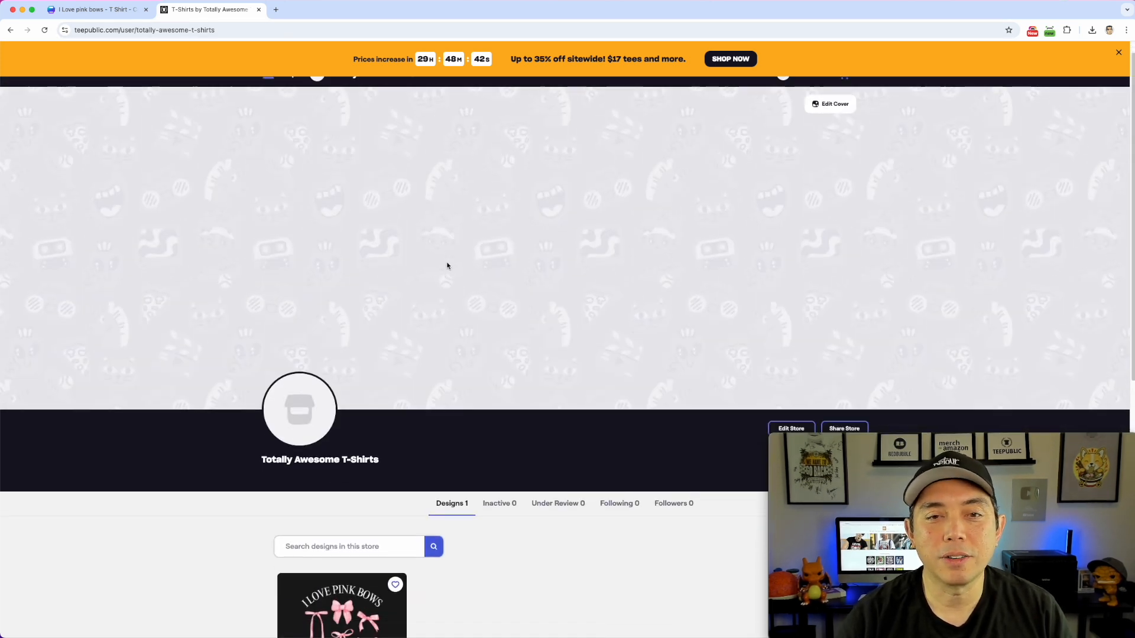
scroll(598, 236, "up", 1)
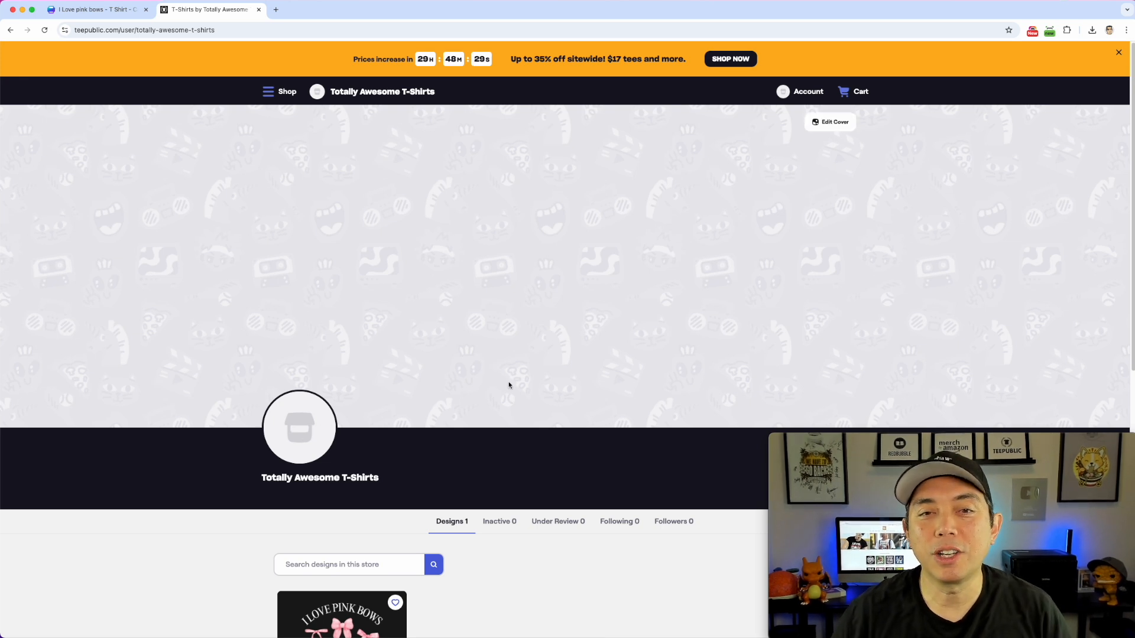
scroll(538, 360, "down", 3)
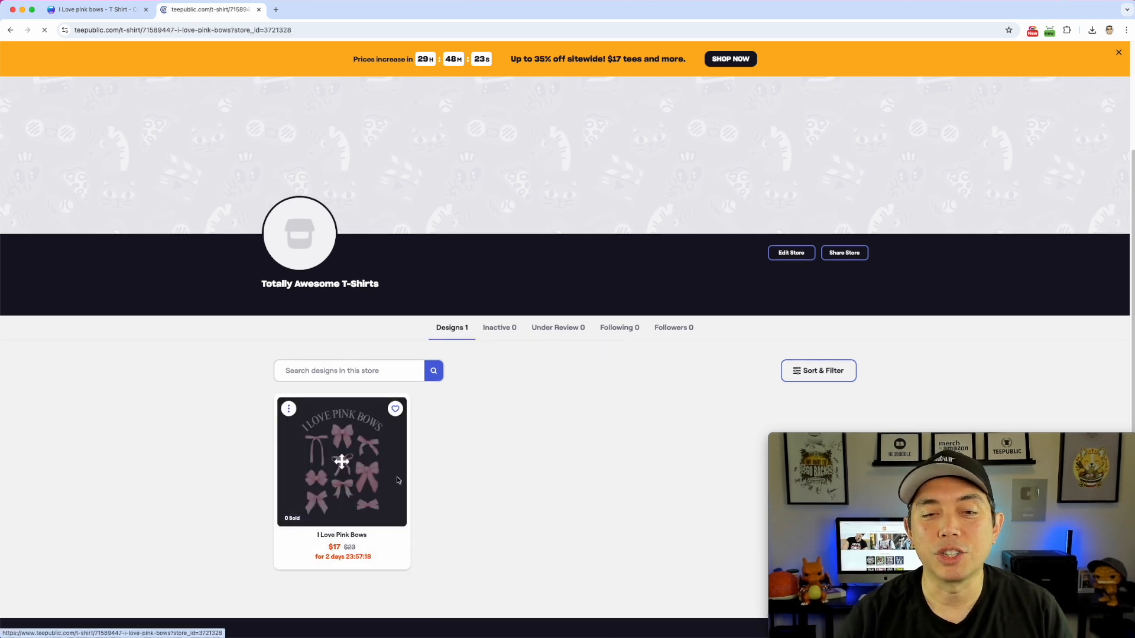
scroll(716, 349, "down", 3)
scroll(716, 350, "up", 3)
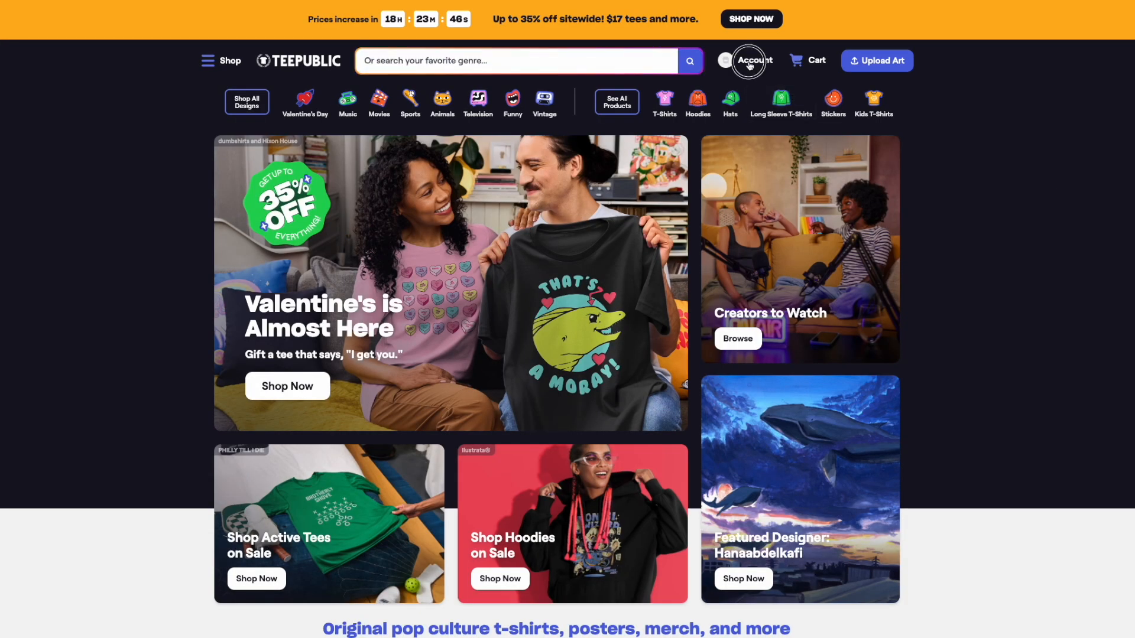
- Open the account's earnings page and compare the Payoneer and PayPal payment options, leaving PayPal selected
left_click(750, 61)
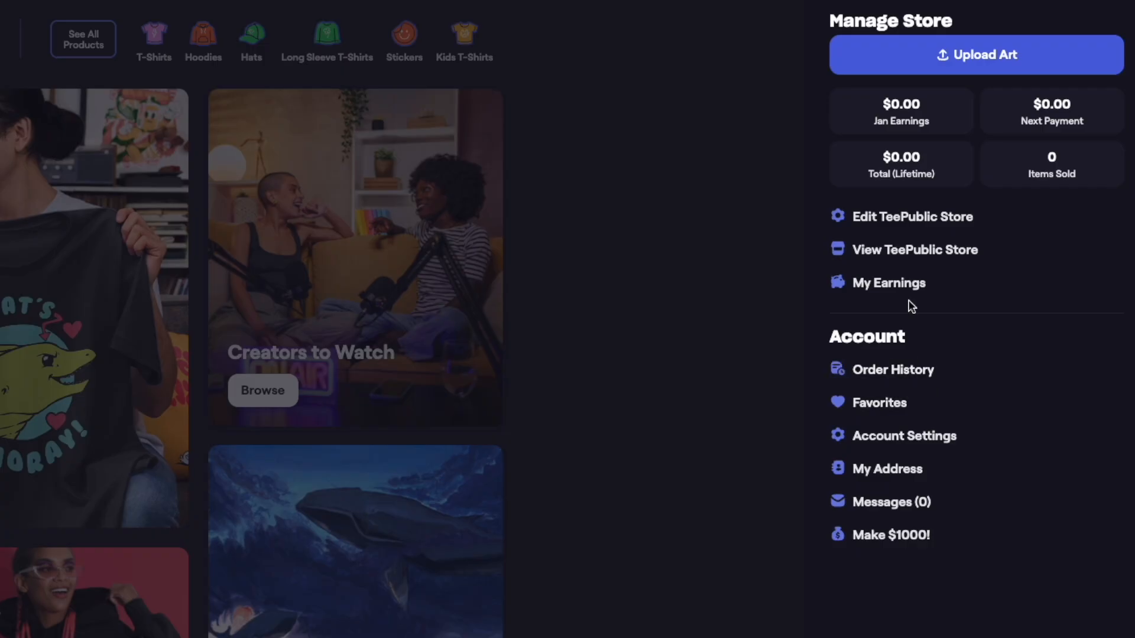
left_click(907, 293)
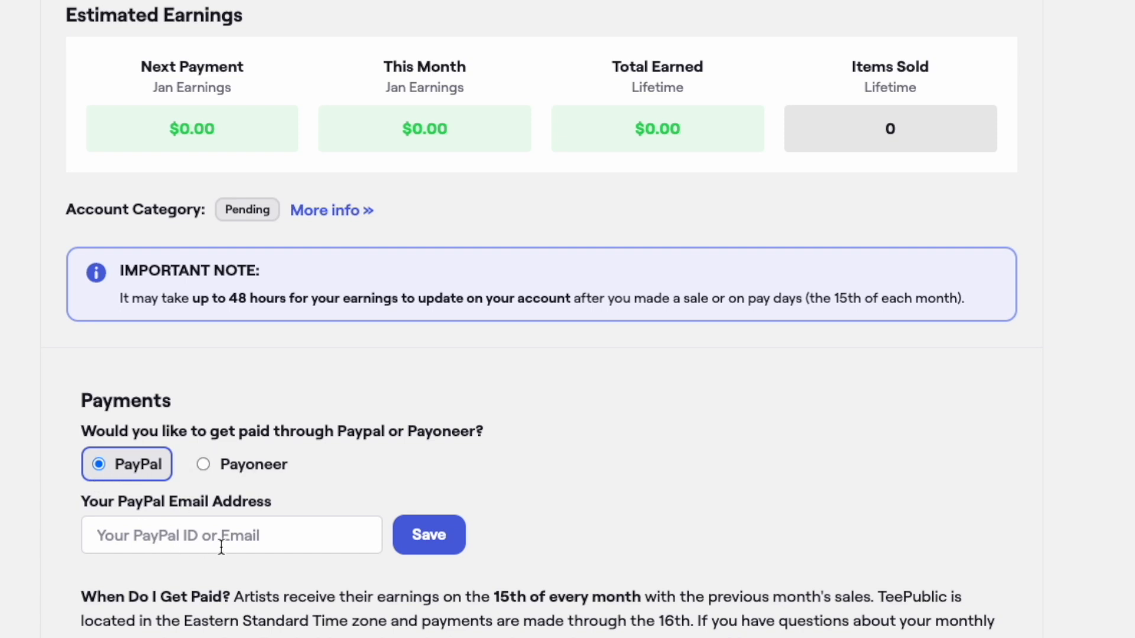
left_click(201, 463)
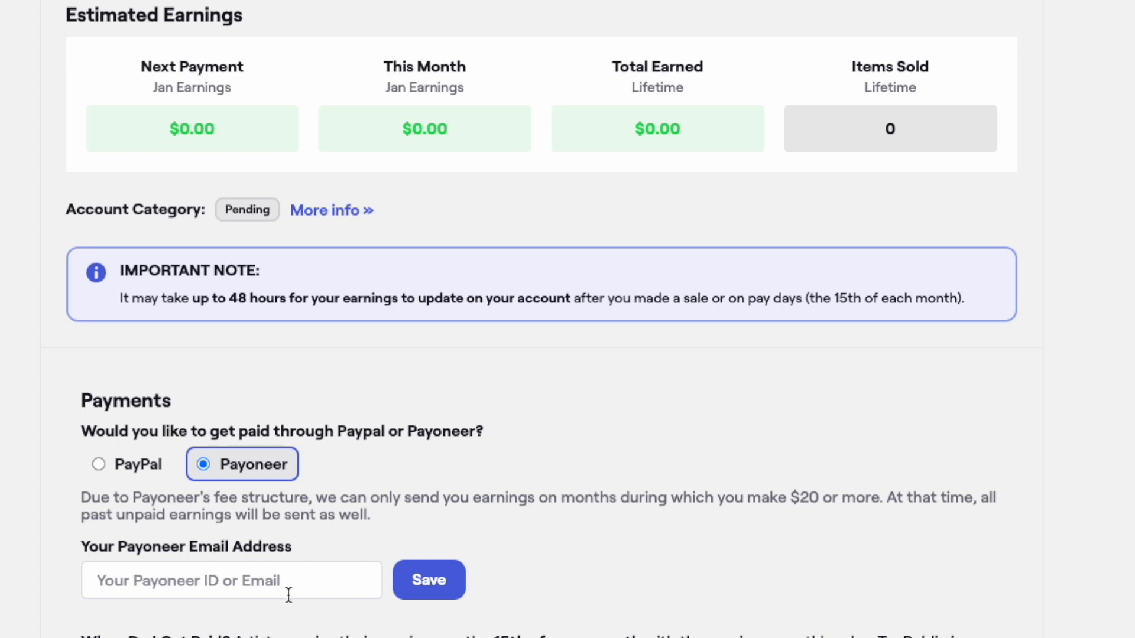
left_click(101, 466)
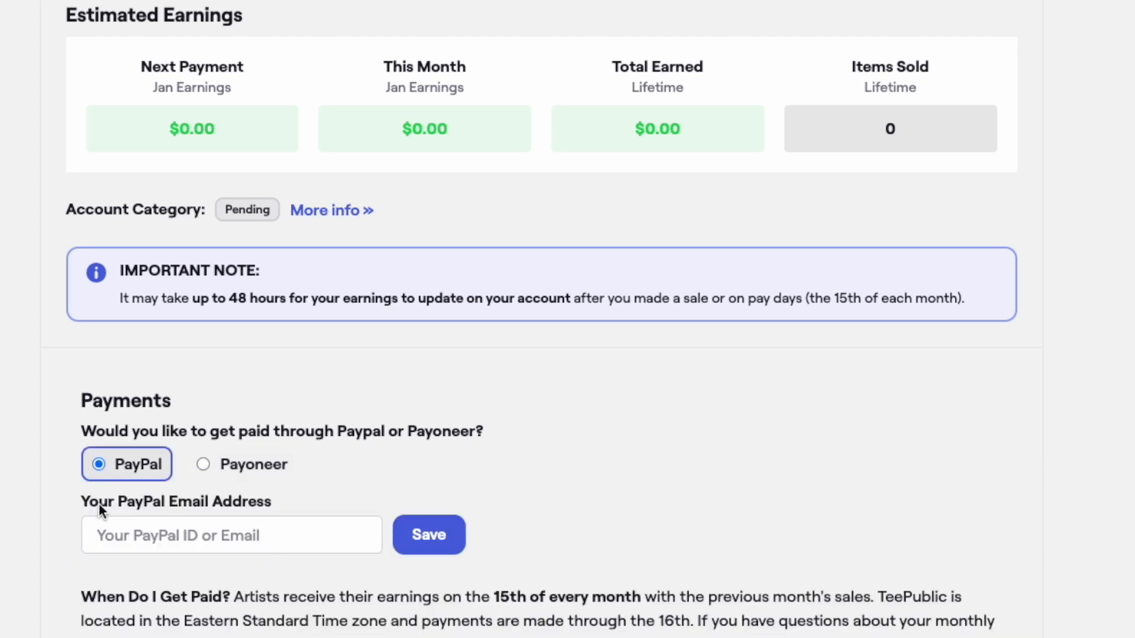